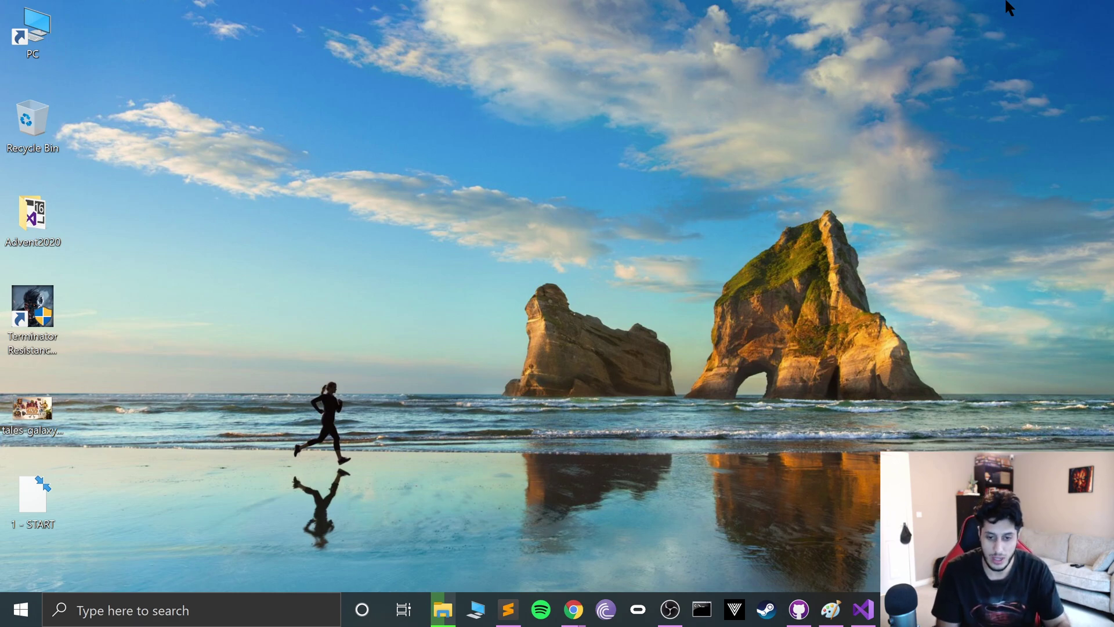
# Open the Games folder on Local Disk (D:)
pyautogui.doubleClick(40, 23)
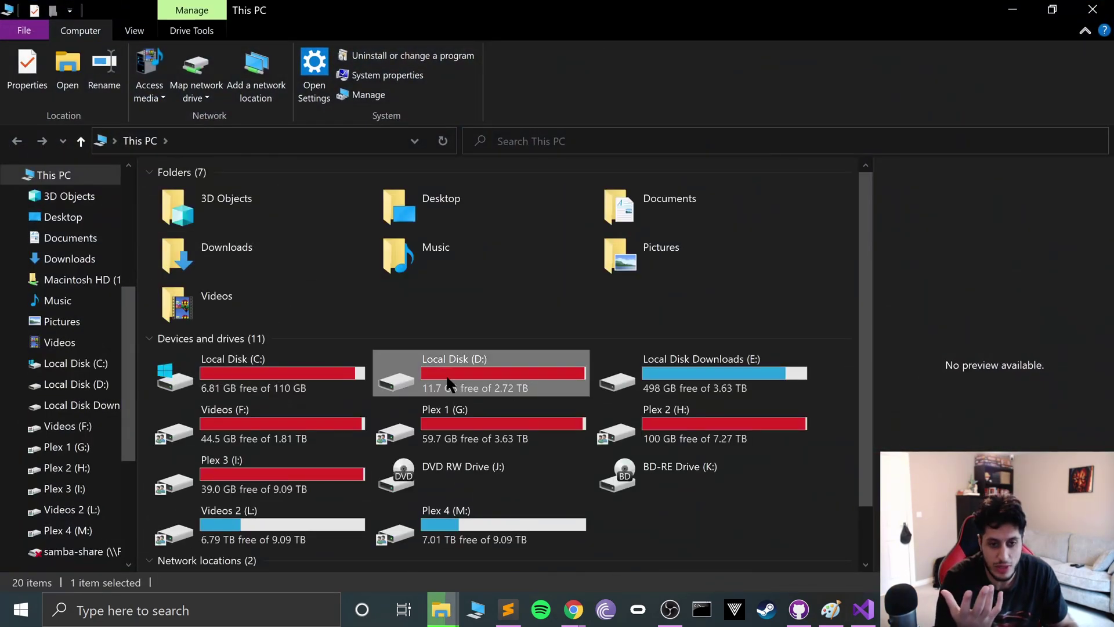
pyautogui.doubleClick(445, 374)
pyautogui.hotkey('alt', 'Left')
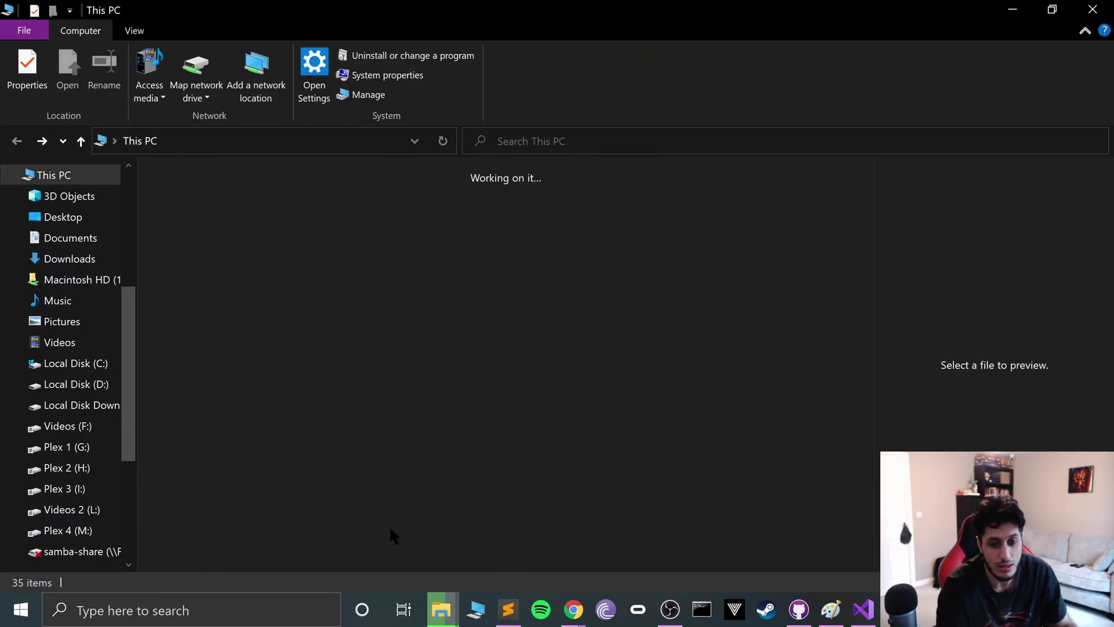
pyautogui.hotkey('alt', 'Right')
pyautogui.press('Down')
pyautogui.press('Down')
pyautogui.press('Up')
pyautogui.press('Return')
# Open the Steam folder inside Games and go into its steamapps subfolder
pyautogui.scroll(-7, 385, 429)
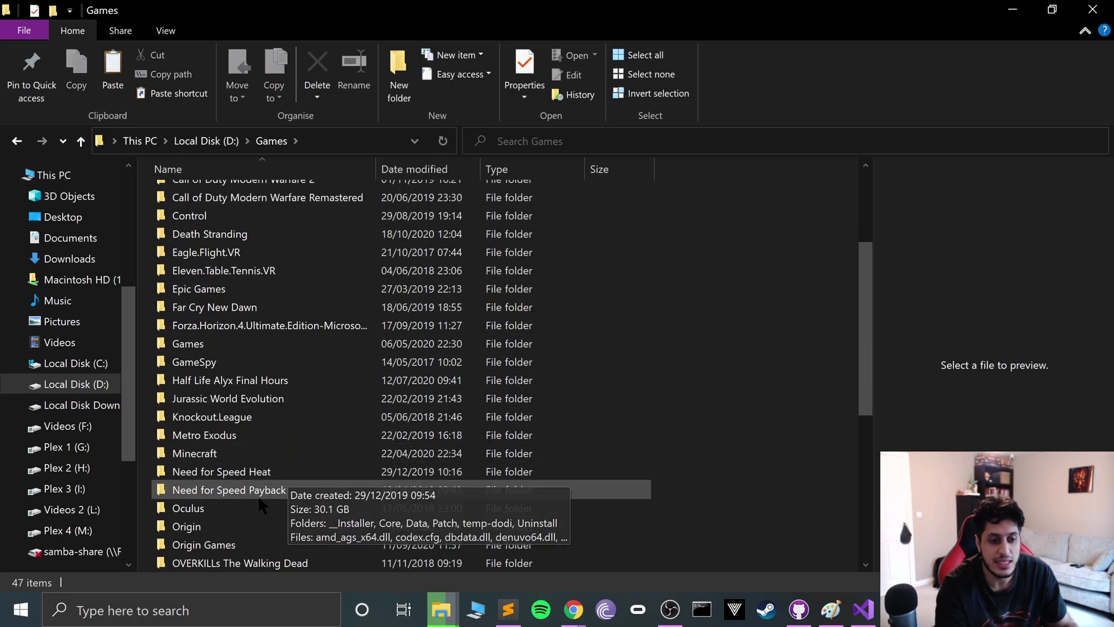
pyautogui.doubleClick(223, 489)
pyautogui.press('Down')
pyautogui.press('Down')
pyautogui.press('Down')
pyautogui.press('Down')
pyautogui.press('Down')
pyautogui.press('Down')
pyautogui.press('Down')
pyautogui.press('Down')
pyautogui.press('Down')
pyautogui.press('Down')
pyautogui.press('Down')
pyautogui.press('Down')
pyautogui.press('Down')
pyautogui.press('Down')
pyautogui.press('Down')
pyautogui.press('Down')
pyautogui.press('Down')
pyautogui.press('Down')
pyautogui.press('Down')
pyautogui.press('Down')
pyautogui.press('Down')
pyautogui.press('Down')
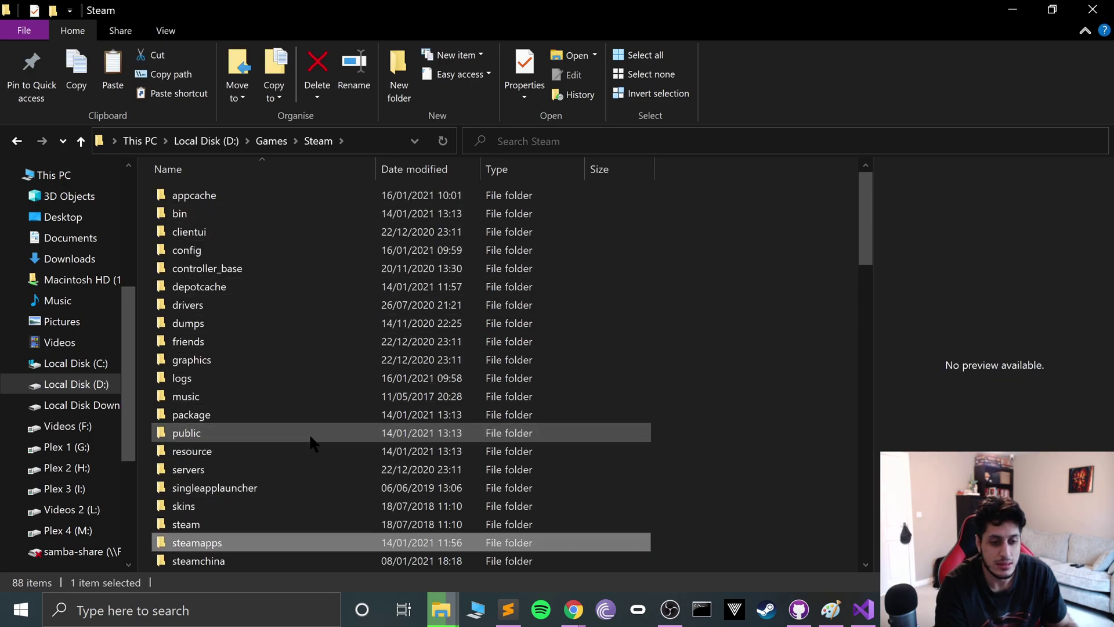
pyautogui.press('Up')
pyautogui.press('Up')
pyautogui.press('Return')
# Open the common folder inside steamapps and go into the Half-Life game folder
pyautogui.press('Down')
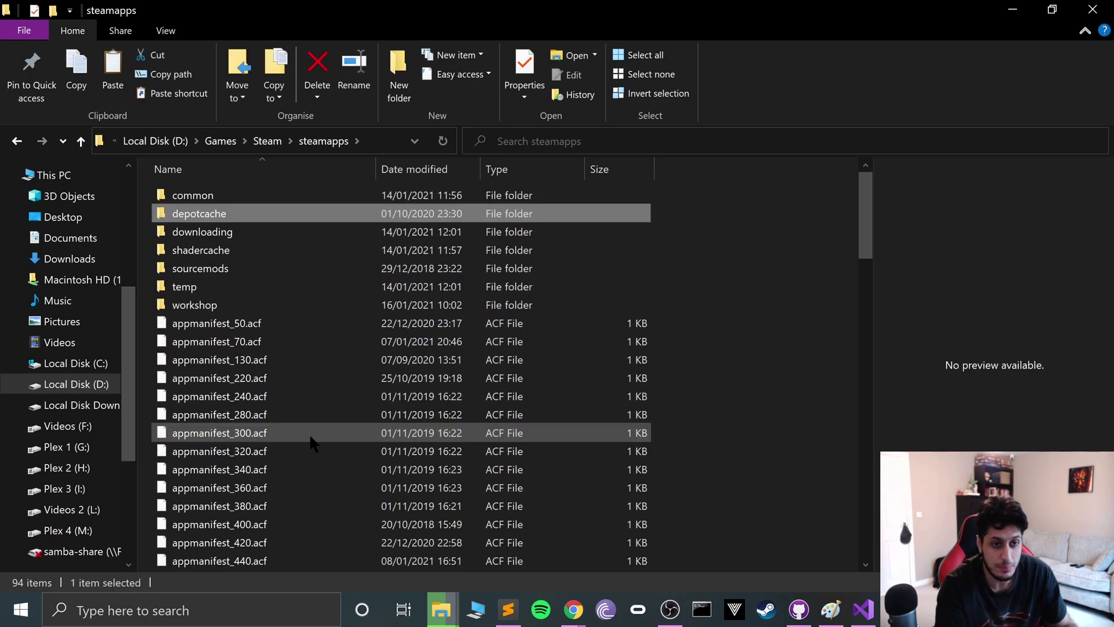
pyautogui.press('Up')
pyautogui.press('Return')
pyautogui.press('Down')
pyautogui.scroll(-7, 310, 444)
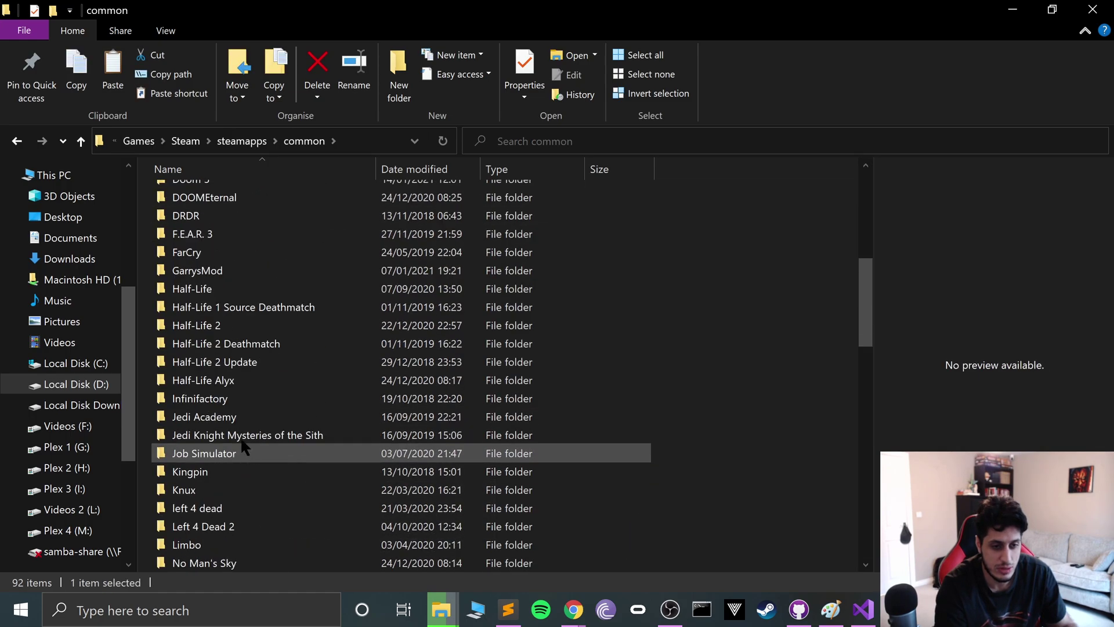
pyautogui.click(228, 290)
pyautogui.press('Return')
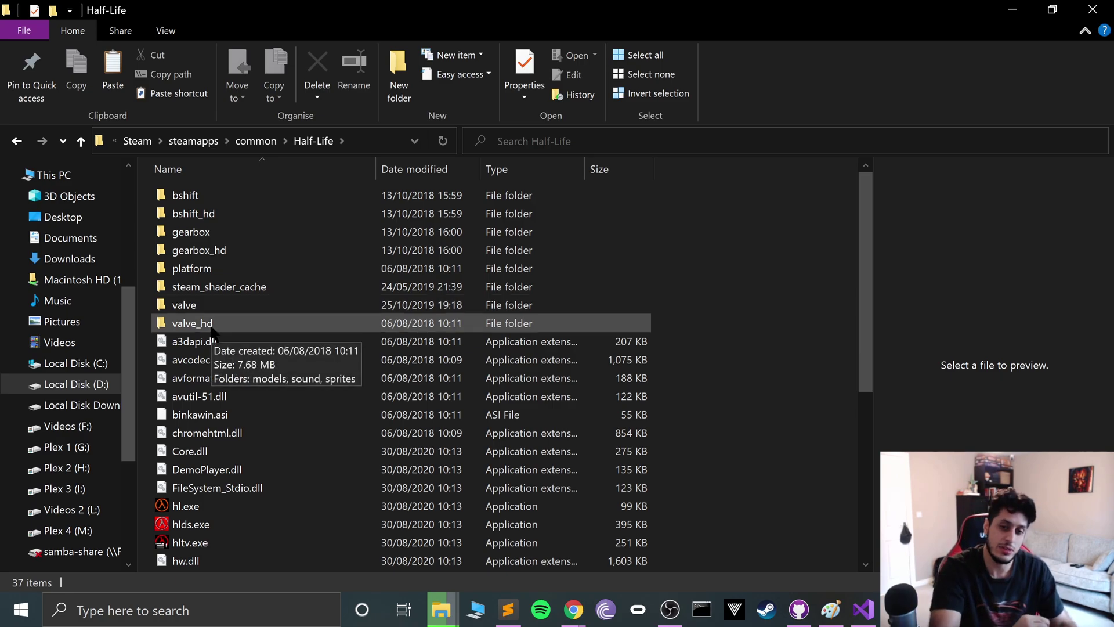
# Look inside the valve and valve_hd folders, returning to the Half-Life folder after each
pyautogui.doubleClick(192, 303)
pyautogui.hotkey('alt', 'Left')
pyautogui.doubleClick(256, 315)
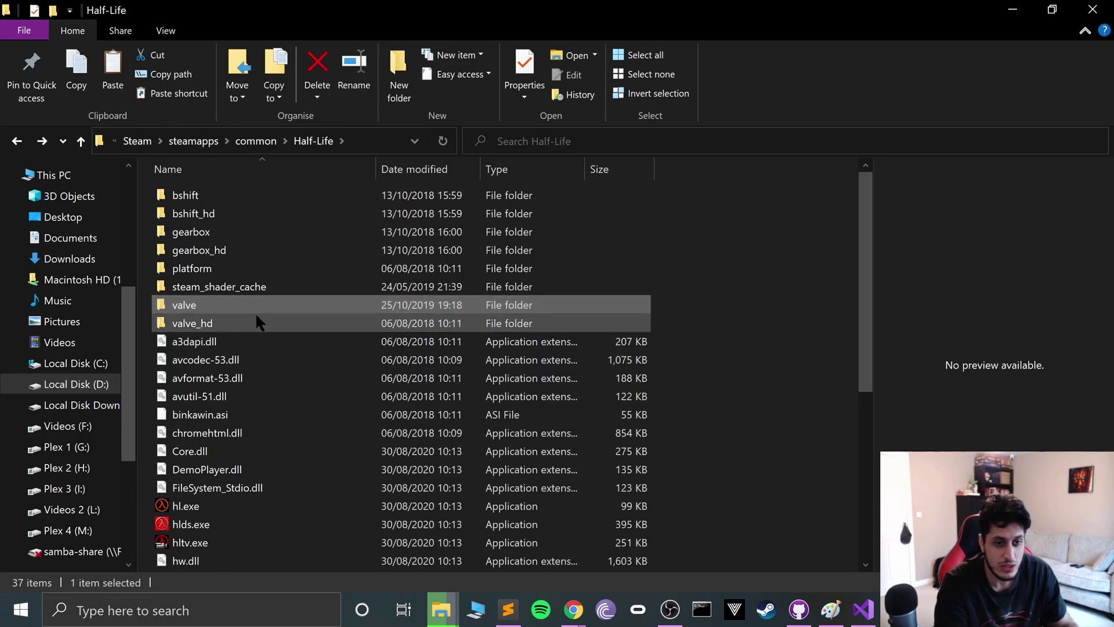
pyautogui.moveTo(214, 298); pyautogui.dragTo(152, 178)
pyautogui.click(17, 140)
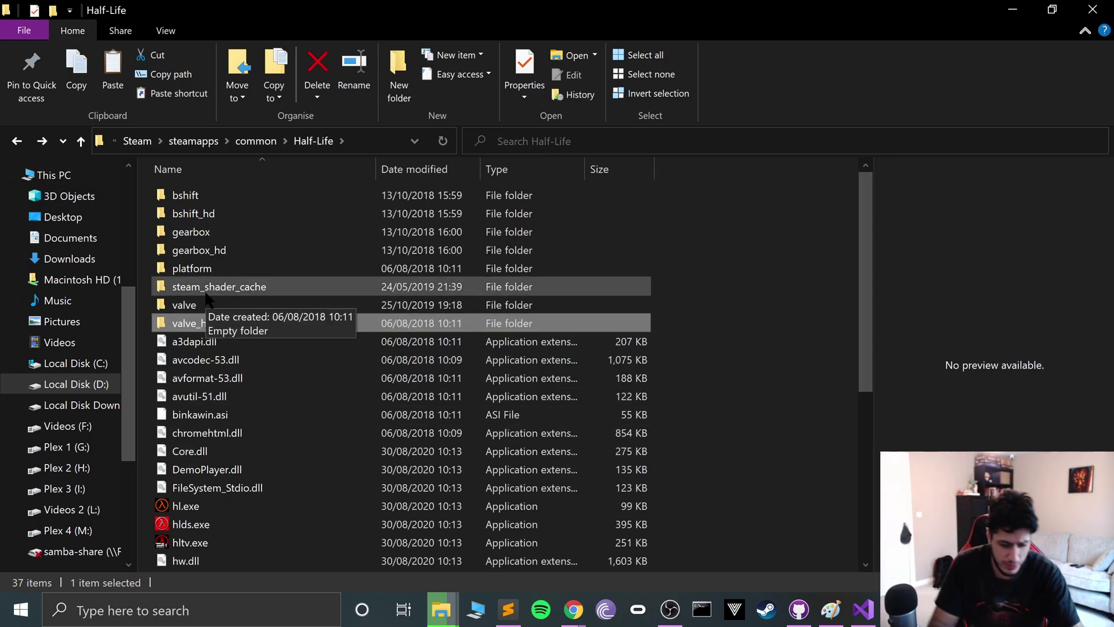
# Find the SideQuest app with a system search for "side" and launch it
pyautogui.press('super')
pyautogui.write('side')
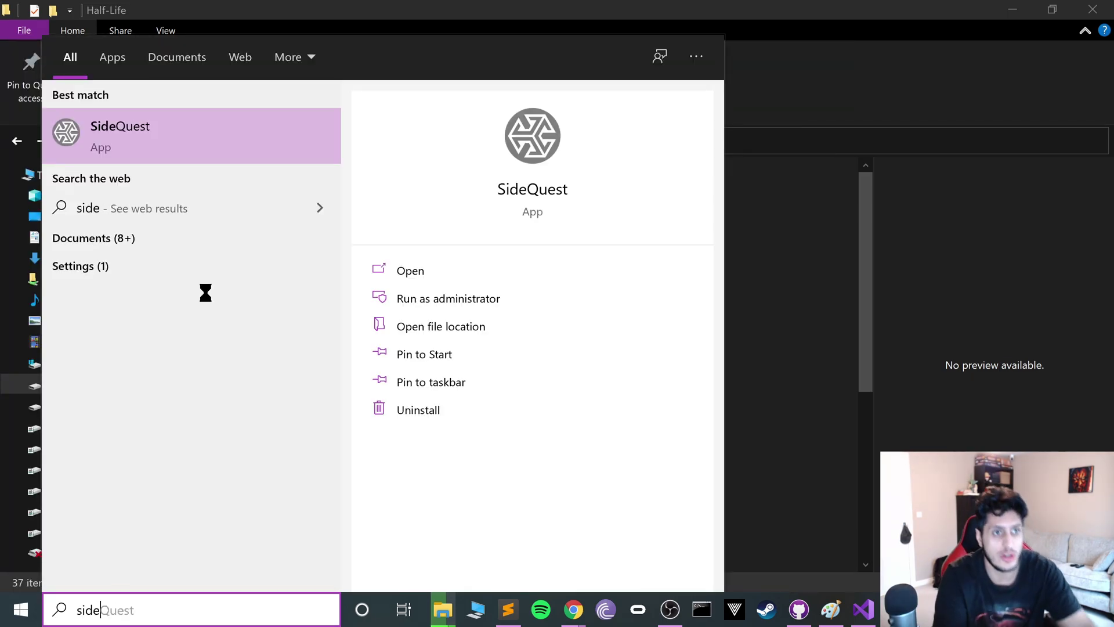
pyautogui.press('Return')
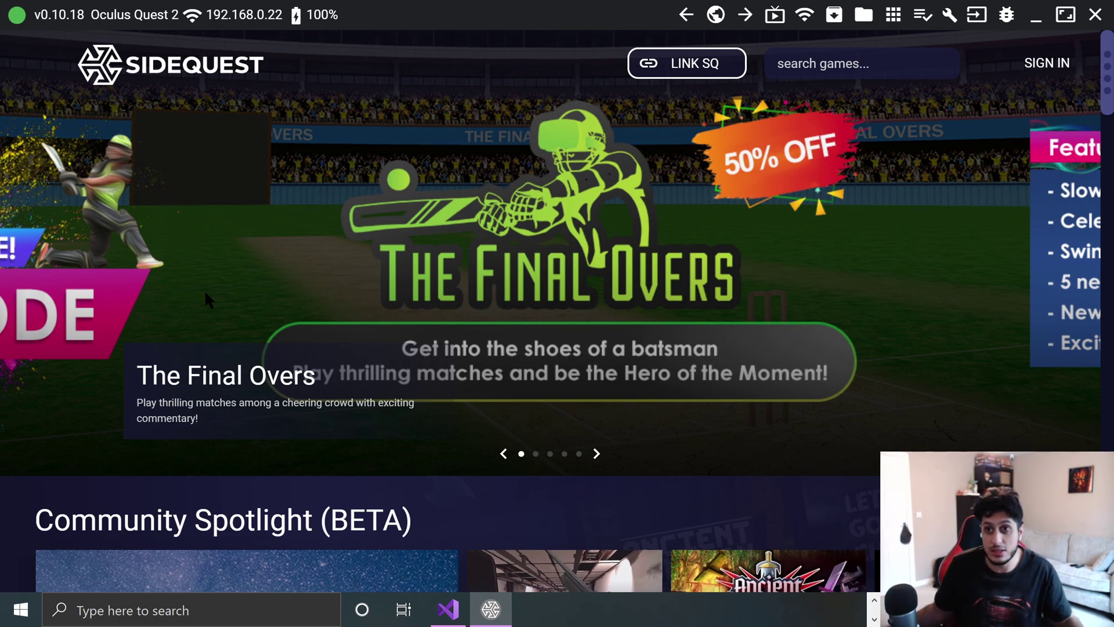
# Browse the headset's files in SideQuest and open the valve folder inside xash
pyautogui.click(863, 17)
pyautogui.scroll(-5, 247, 496)
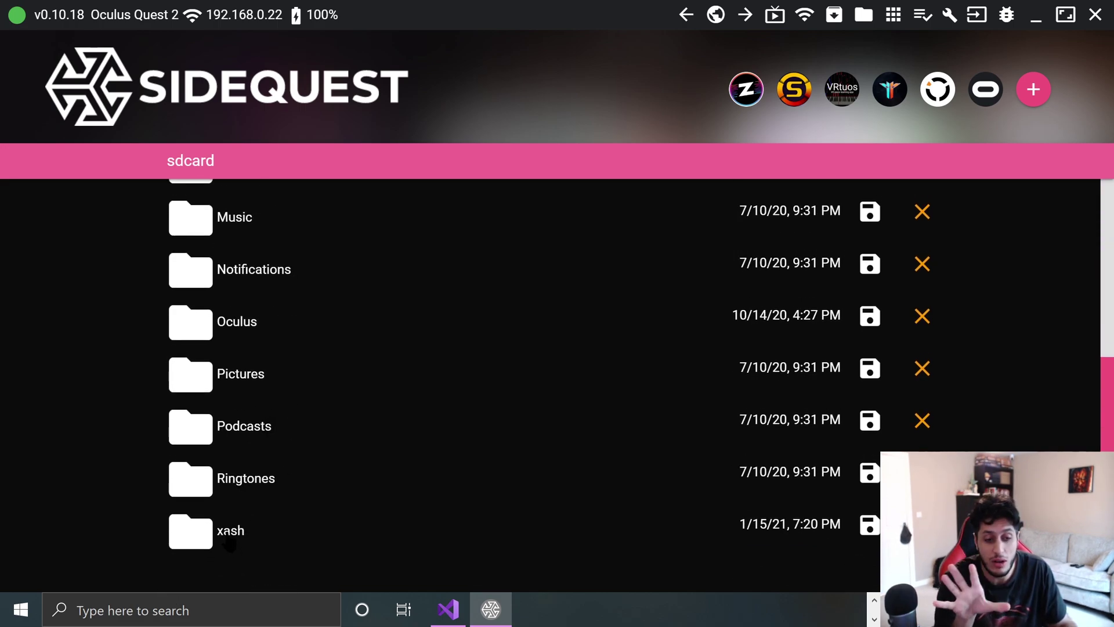
pyautogui.click(228, 536)
pyautogui.click(248, 229)
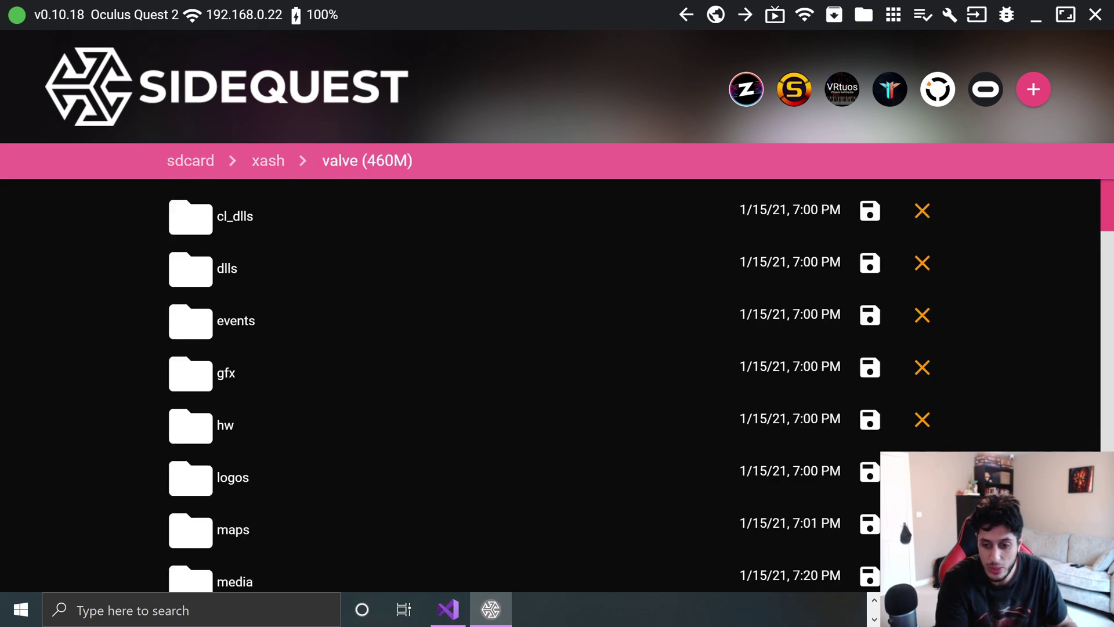
# Open valve_hd in File Explorer, arrange its window over SideQuest, and select the models, sound and sprites folders
pyautogui.click(875, 620)
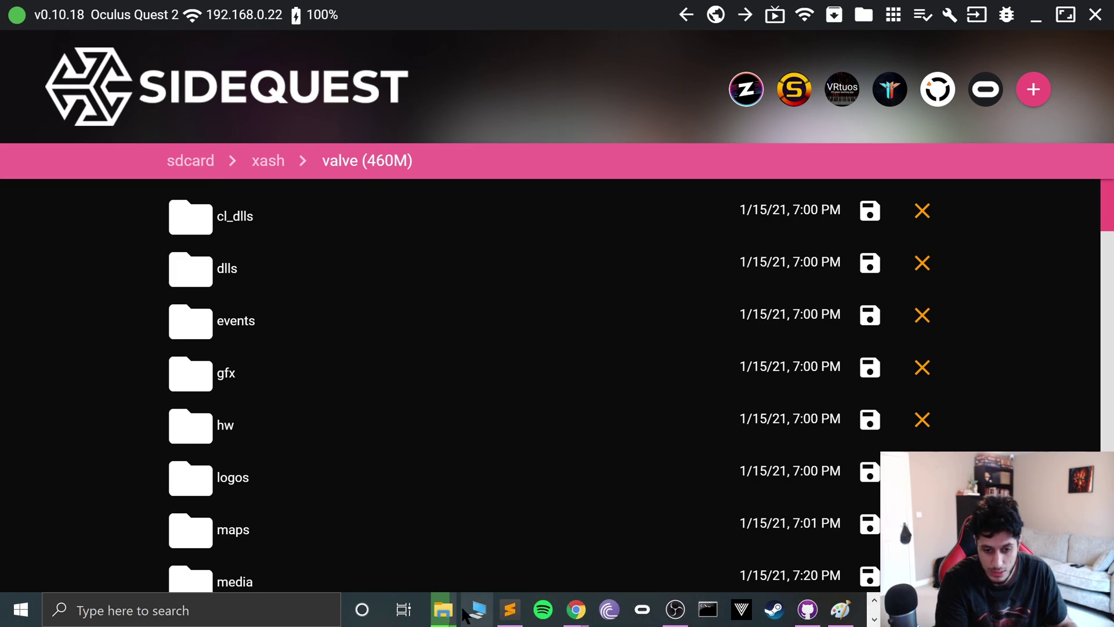
pyautogui.moveTo(443, 610)
pyautogui.click(525, 545)
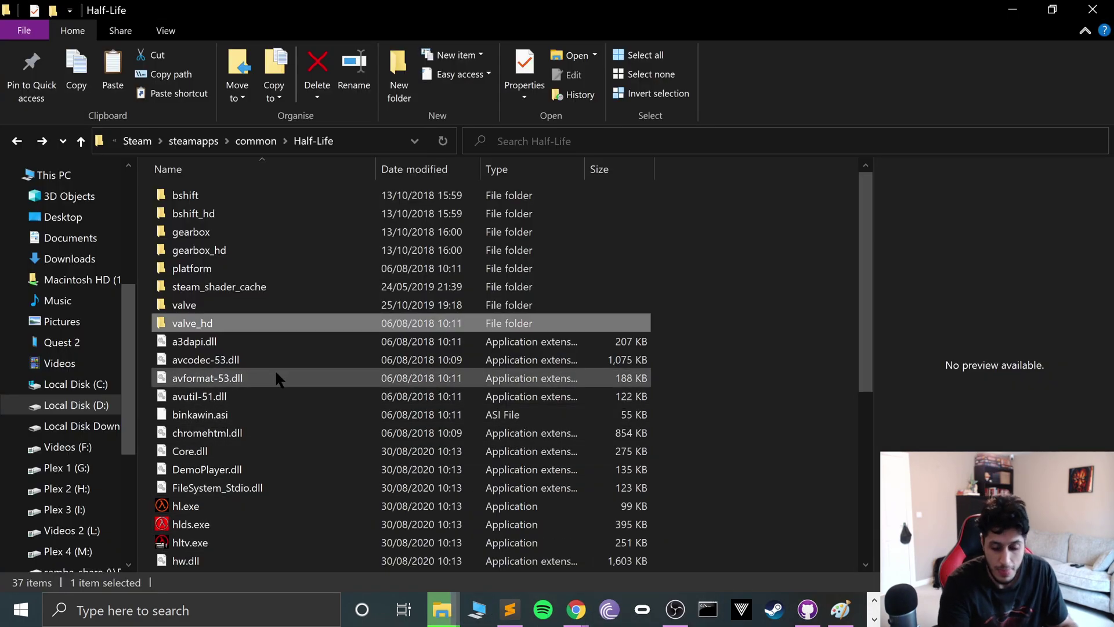
pyautogui.doubleClick(279, 320)
pyautogui.moveTo(566, 7); pyautogui.dragTo(660, 95)
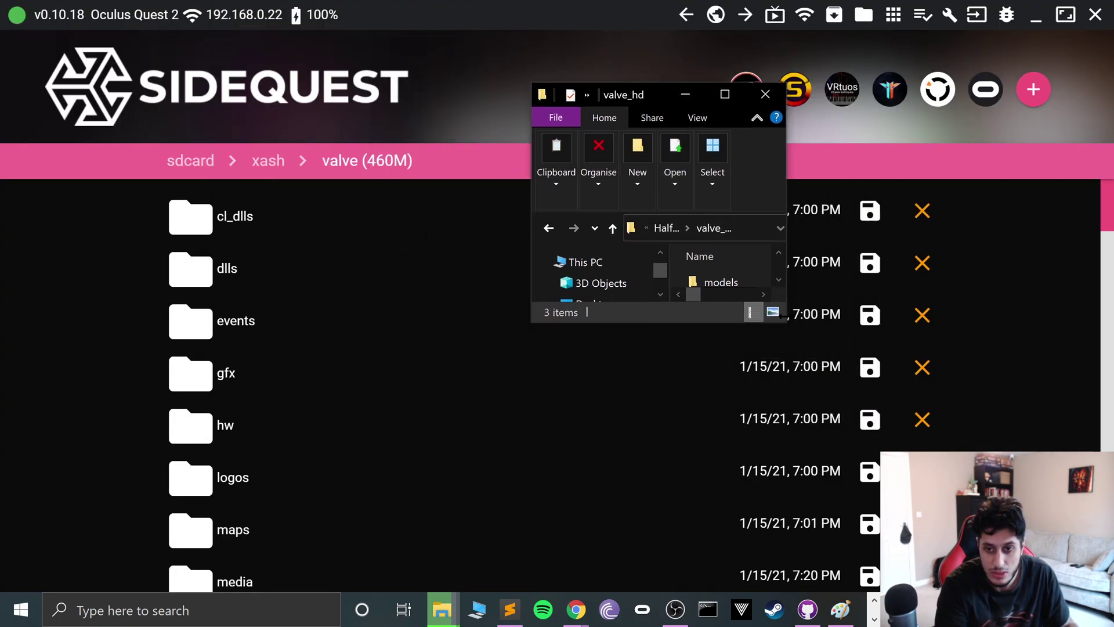
pyautogui.moveTo(783, 316); pyautogui.dragTo(1027, 533)
pyautogui.moveTo(836, 424); pyautogui.dragTo(723, 273)
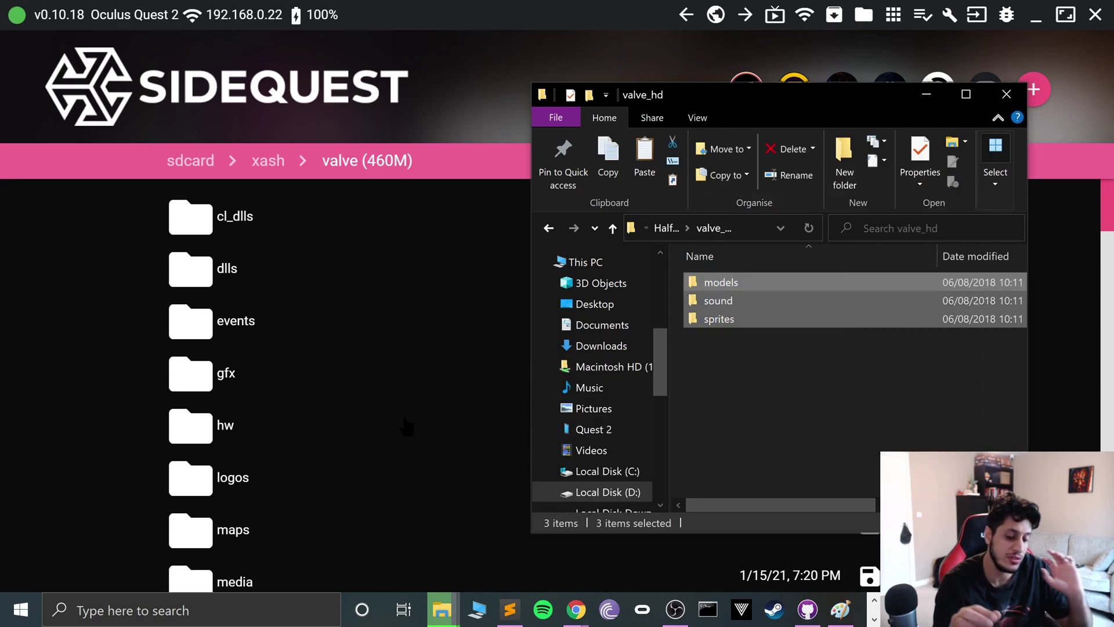
# Upload the selected models, sound and sprites folders to the headset's xash/valve folder and view the upload tasks
pyautogui.scroll(-10, 406, 427)
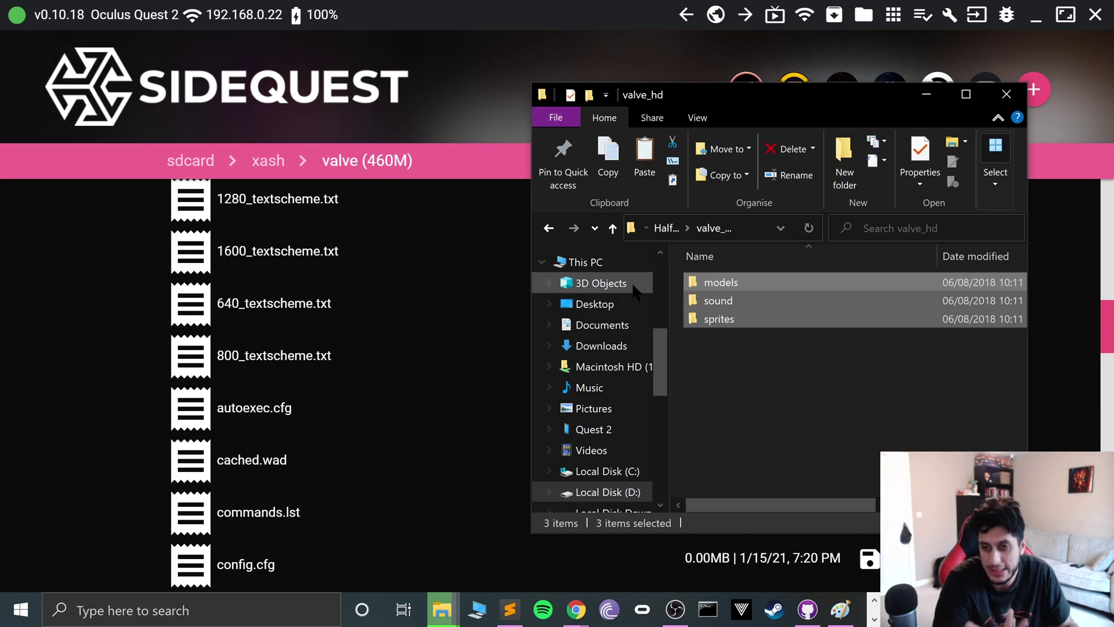
pyautogui.moveTo(719, 290); pyautogui.dragTo(228, 394)
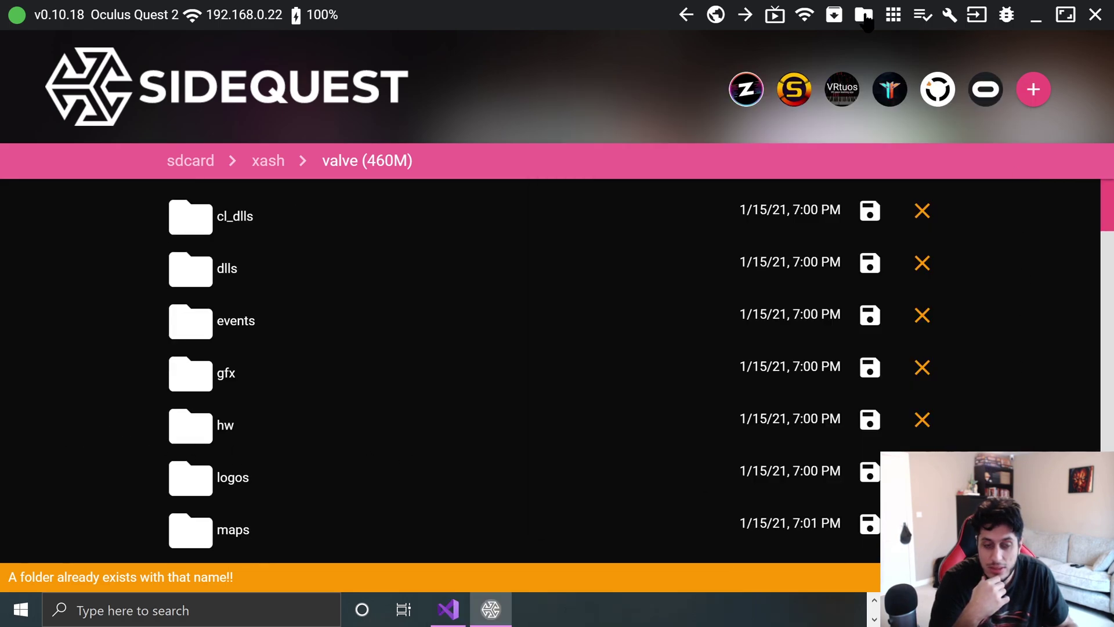
pyautogui.click(919, 23)
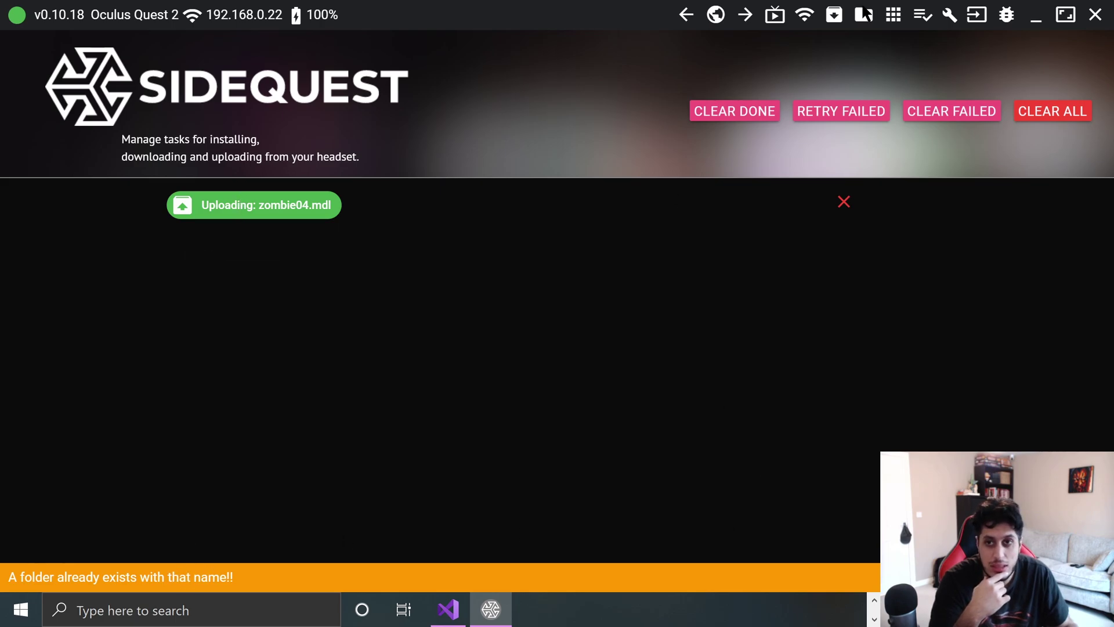
# Reopen the headset's xash/valve folder in SideQuest and examine its contents
pyautogui.click(860, 18)
pyautogui.scroll(-5, 293, 435)
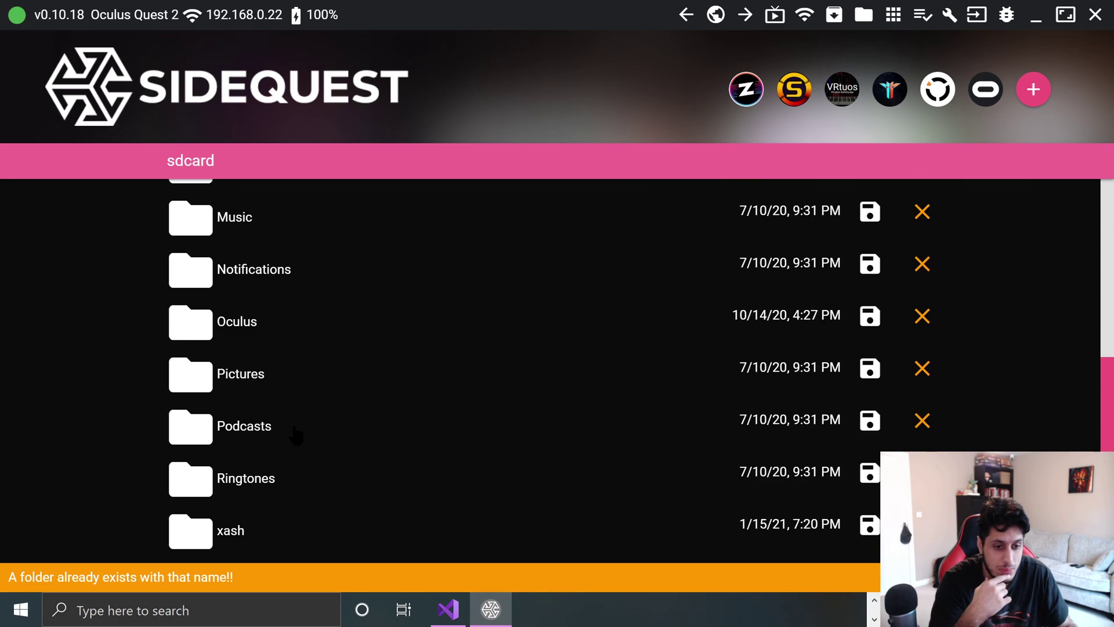
pyautogui.click(239, 528)
pyautogui.click(253, 232)
pyautogui.scroll(-8, 352, 515)
pyautogui.scroll(-5, 352, 515)
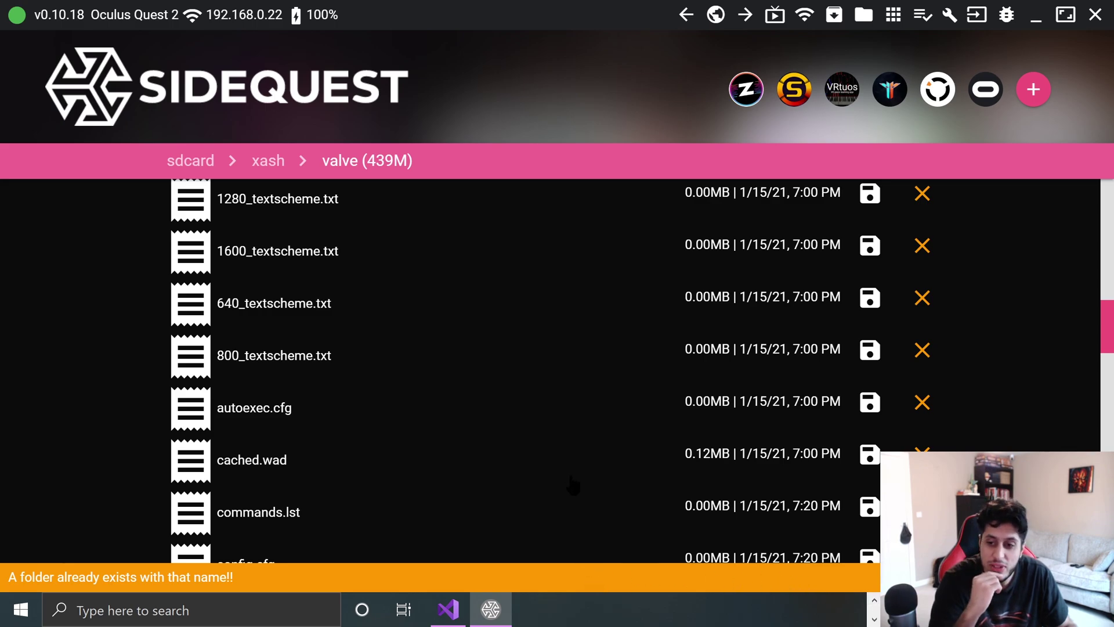
pyautogui.scroll(-3, 565, 472)
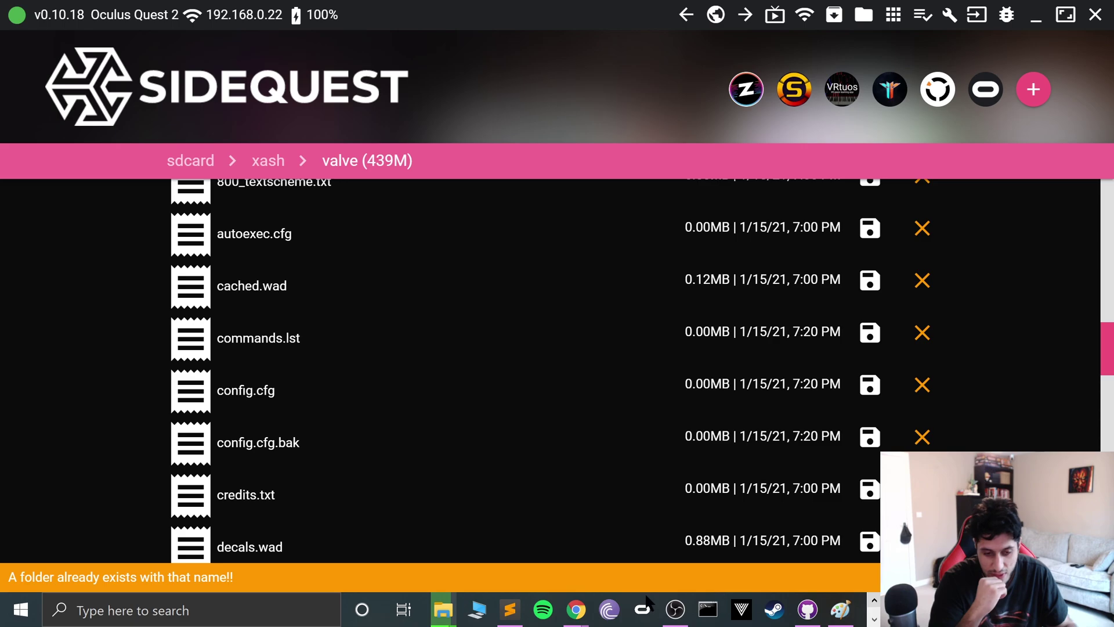
# Switch to a maximized File Explorer window and open xash/valve in the Quest 2's internal shared storage
pyautogui.click(475, 610)
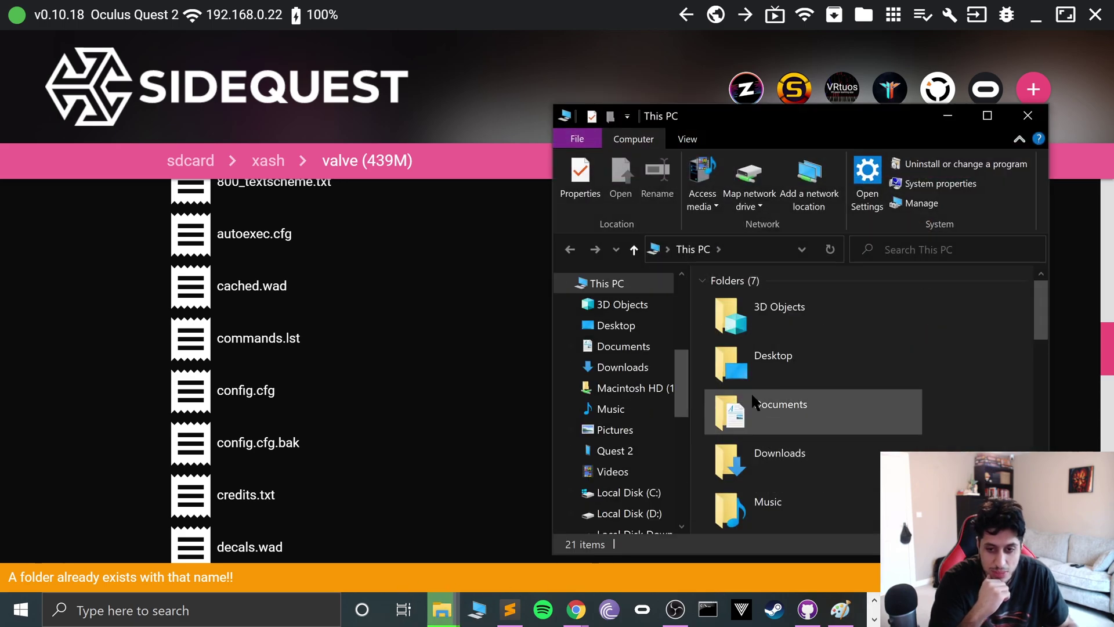
pyautogui.scroll(-5, 754, 377)
pyautogui.scroll(-1, 638, 404)
pyautogui.scroll(-3, 735, 449)
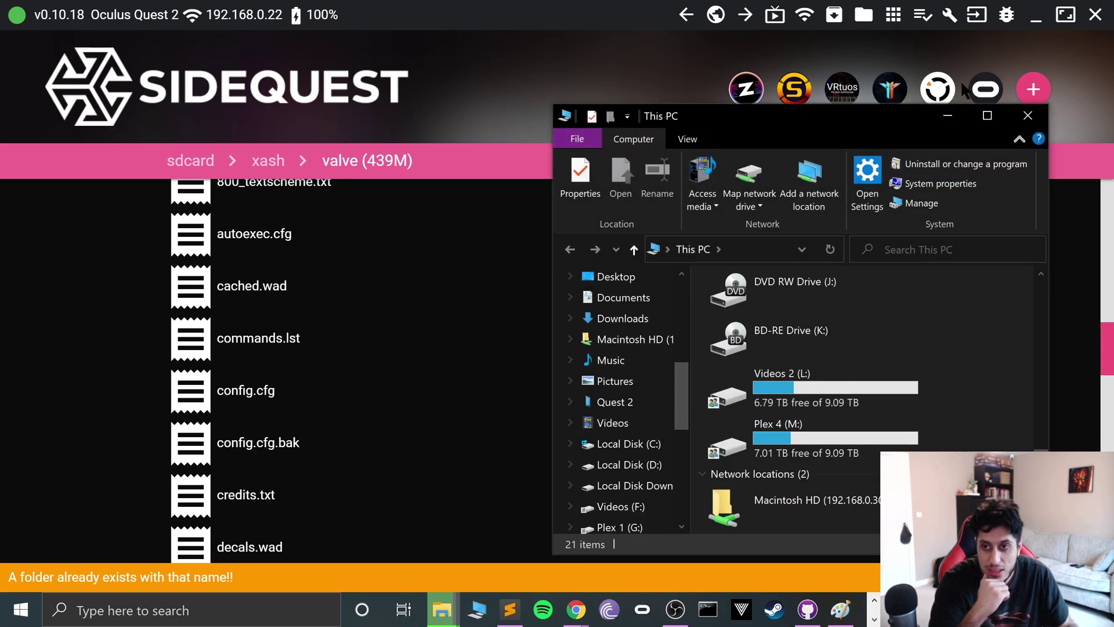
pyautogui.click(987, 115)
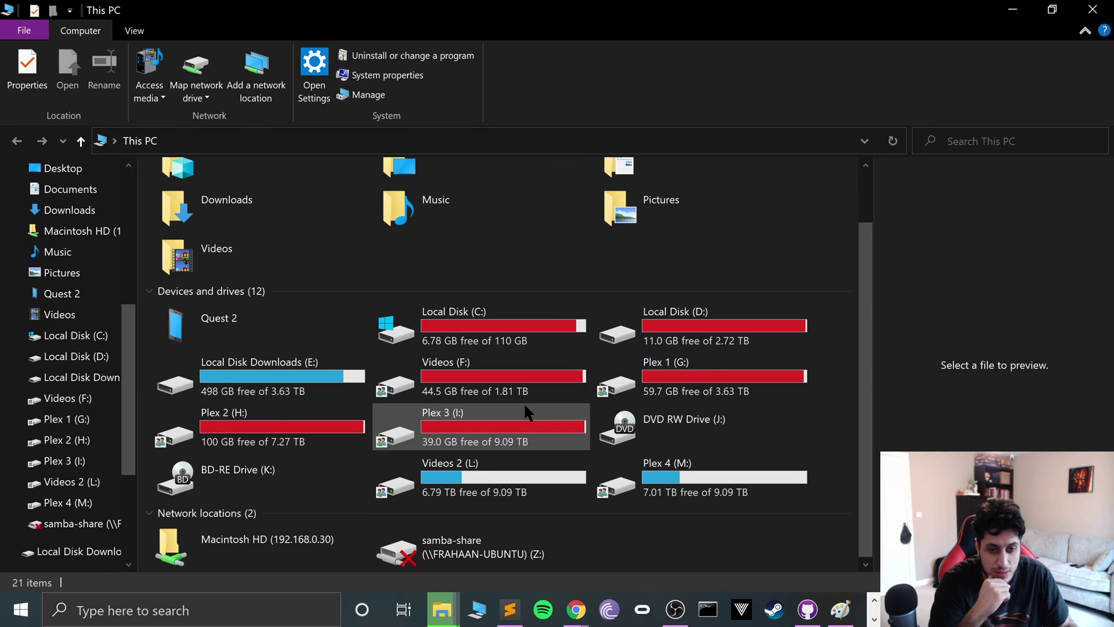
pyautogui.doubleClick(187, 326)
pyautogui.doubleClick(232, 191)
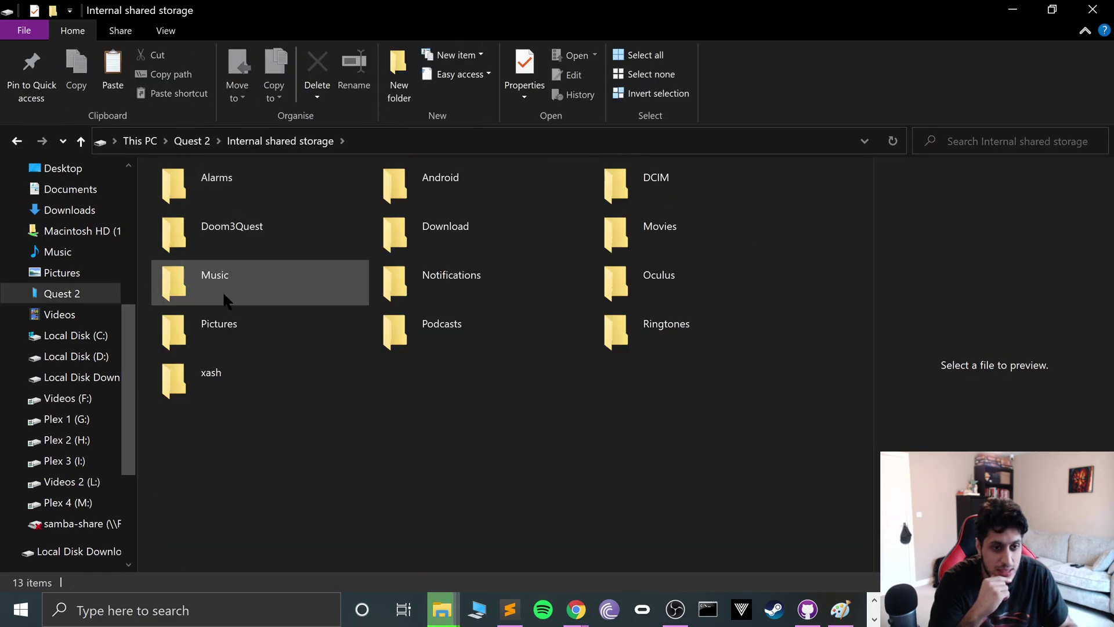
pyautogui.doubleClick(217, 385)
pyautogui.doubleClick(196, 169)
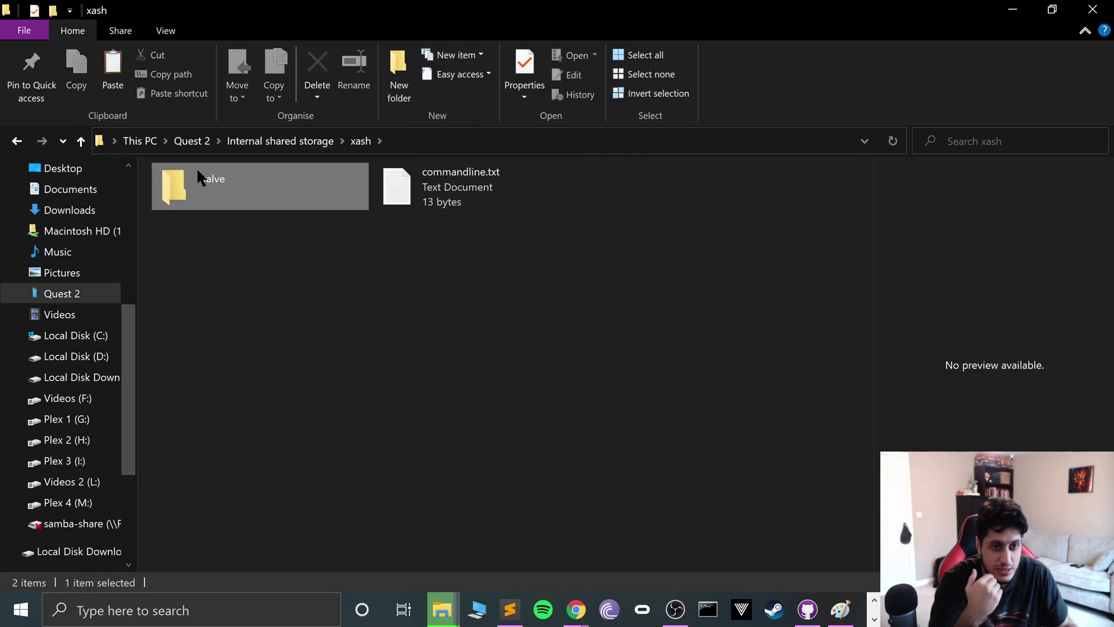
# Copy models, sound and sprites from valve_hd into the Quest 2's valve folder, agreeing to merge the existing sound folder
pyautogui.moveTo(441, 598)
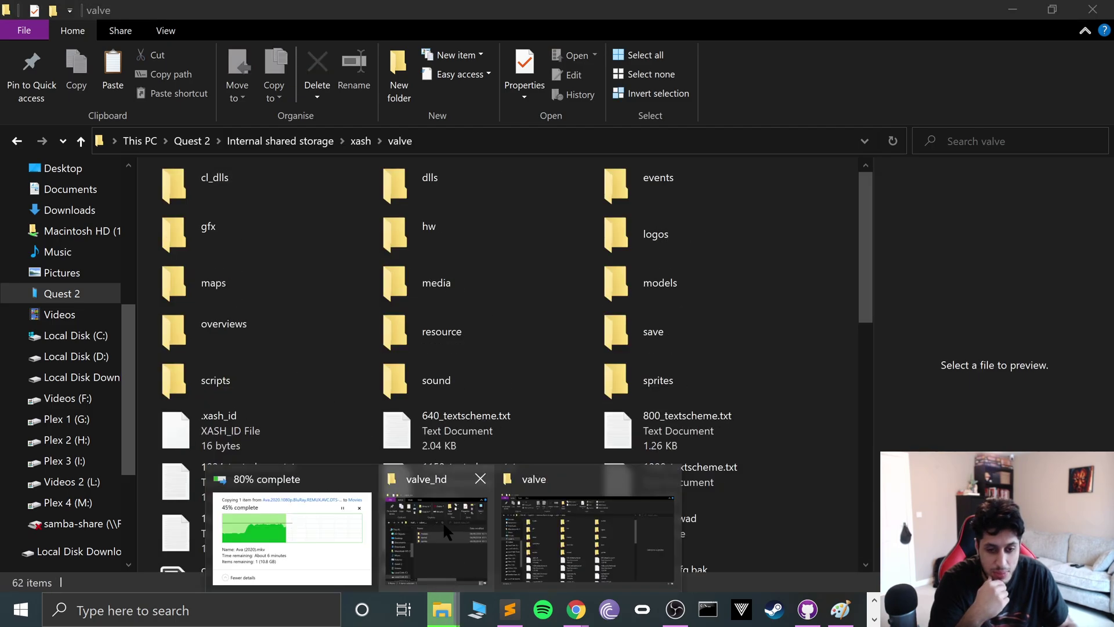
pyautogui.click(444, 522)
pyautogui.moveTo(744, 327); pyautogui.dragTo(441, 447)
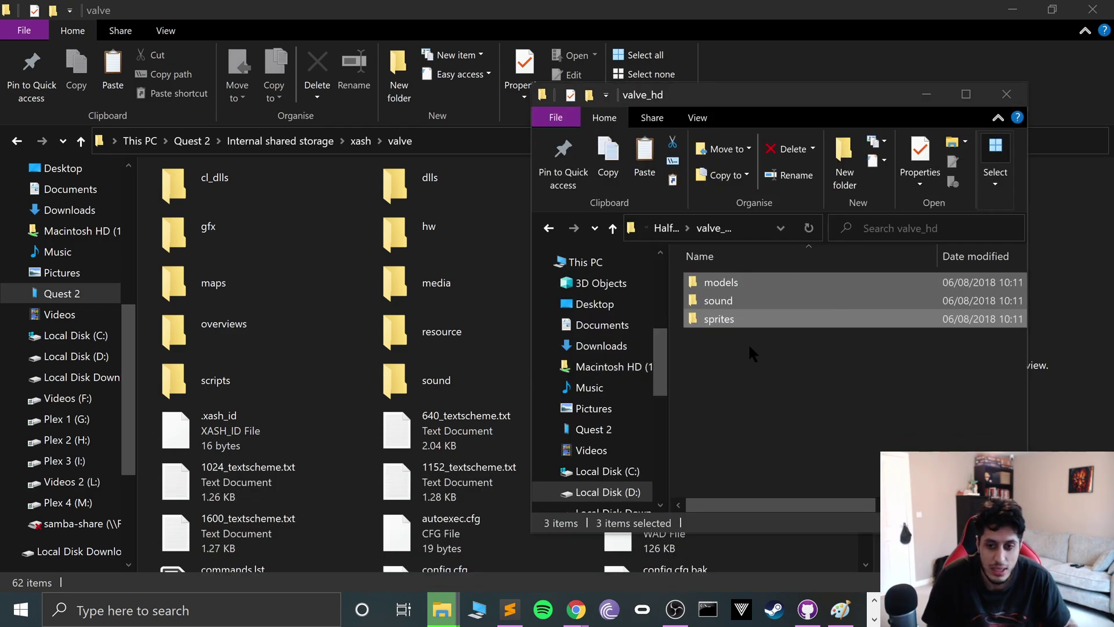
pyautogui.moveTo(723, 282); pyautogui.dragTo(406, 490)
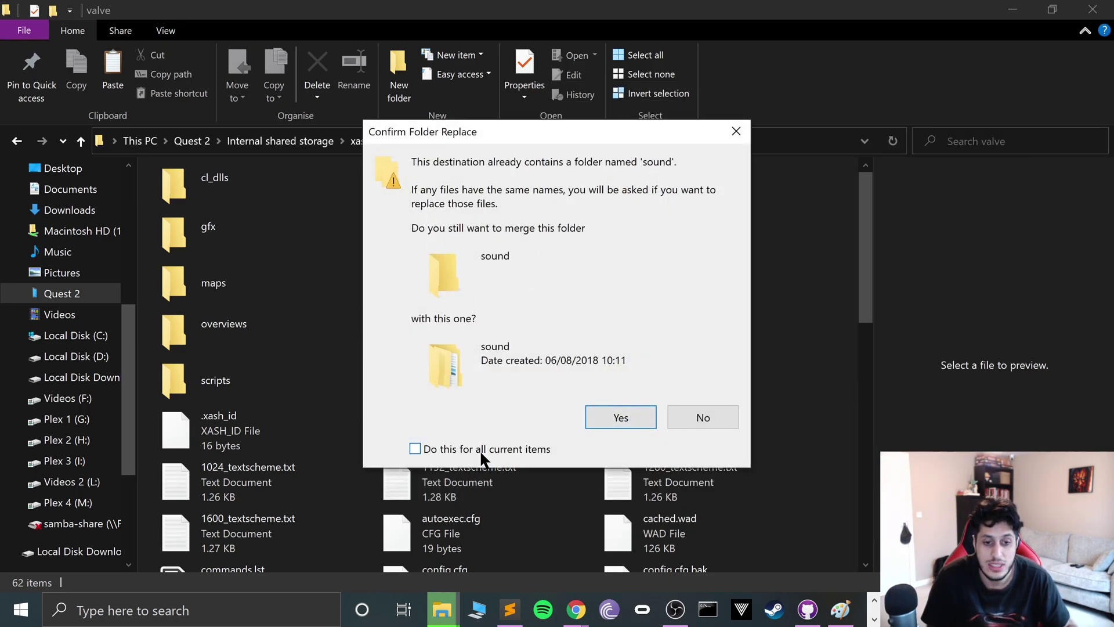
pyautogui.click(631, 417)
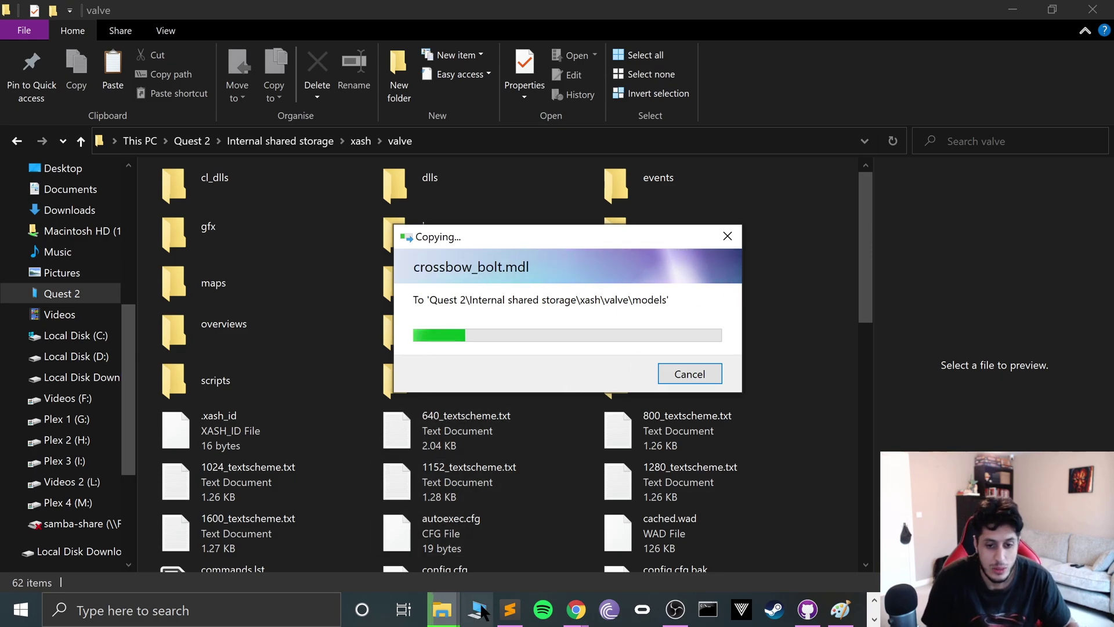
# Switch to Chrome and open the Reddit guide on getting started with and installing Lambda1VR
pyautogui.moveTo(574, 609)
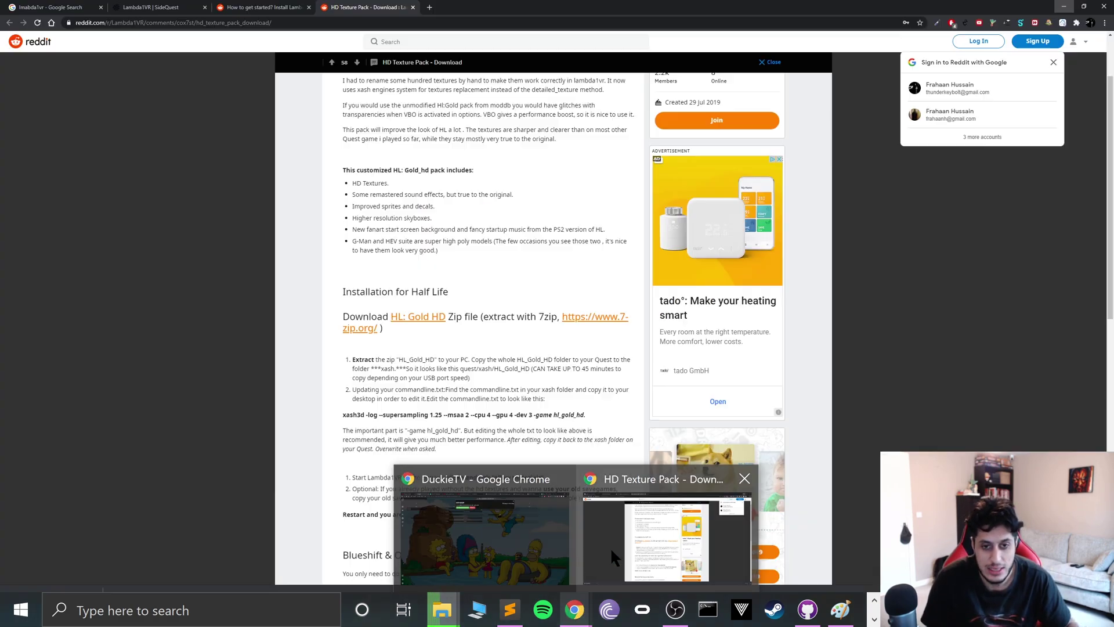
pyautogui.click(612, 547)
pyautogui.click(330, 12)
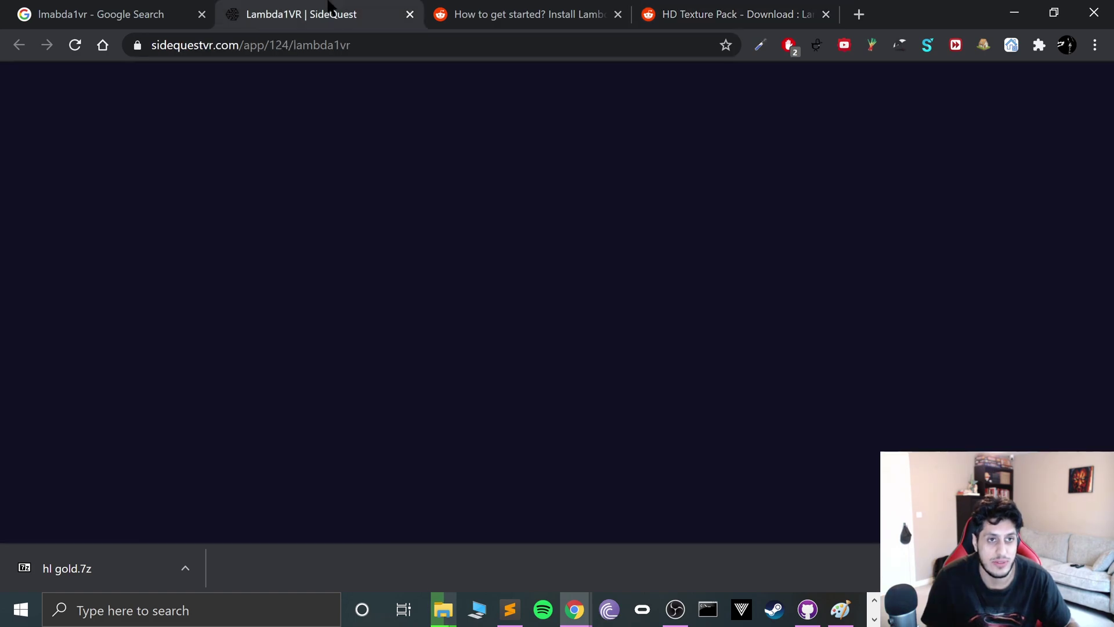
pyautogui.click(451, 6)
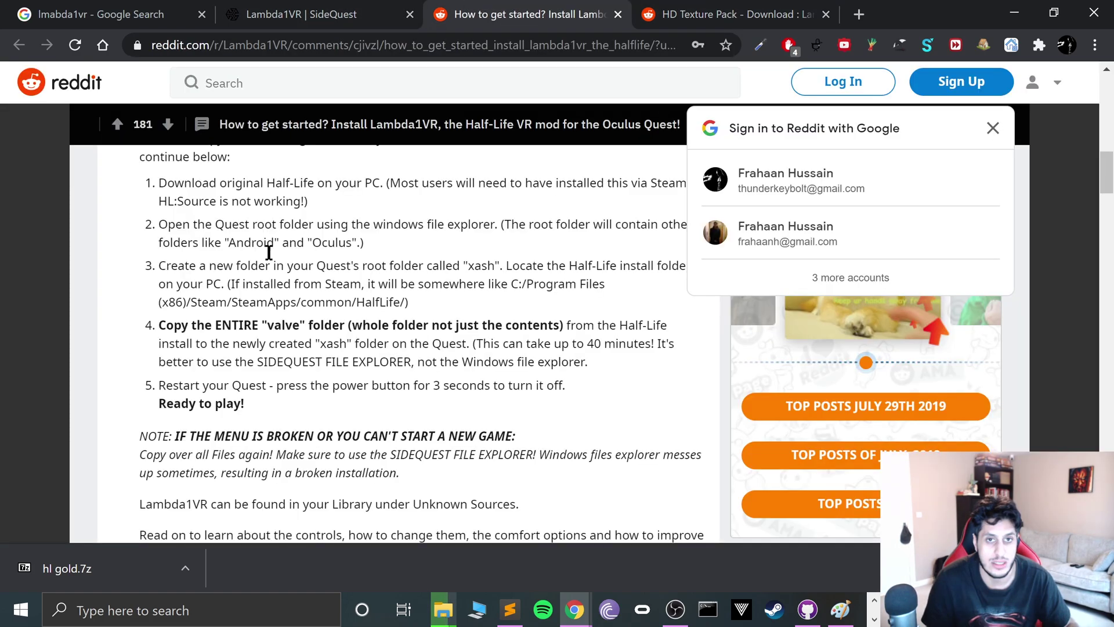
# Read the Reddit guide's sections on improving graphics, installing the Valve_HD pack and installing the HL: Gold hd texture pack
pyautogui.scroll(-4, 325, 427)
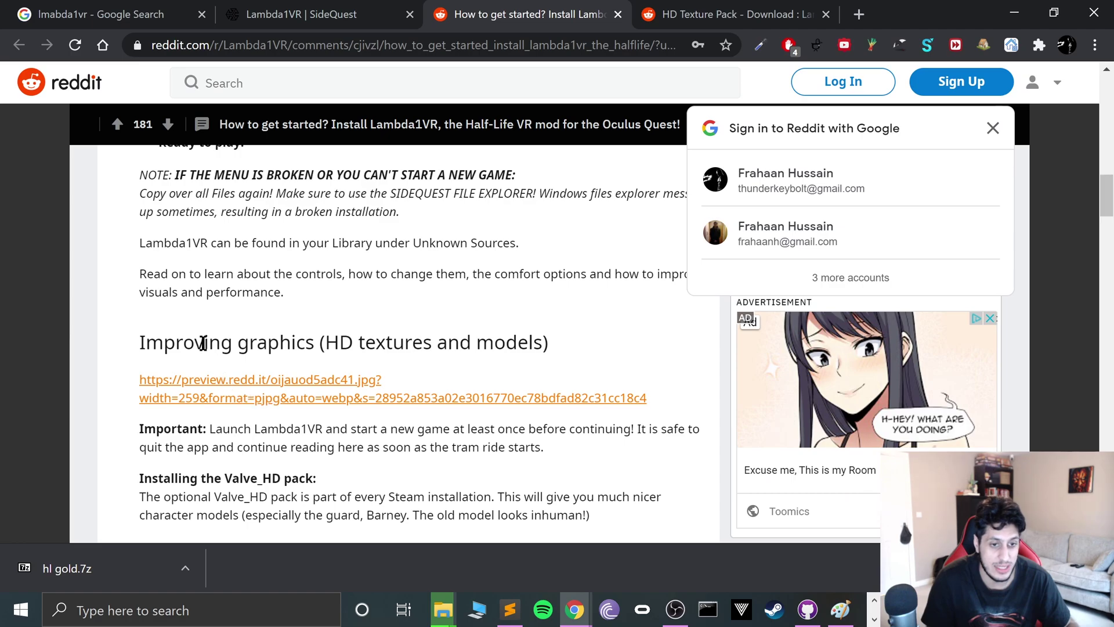
pyautogui.scroll(-1, 208, 345)
pyautogui.moveTo(401, 429); pyautogui.dragTo(312, 280)
pyautogui.scroll(-3, 344, 406)
pyautogui.click(430, 317)
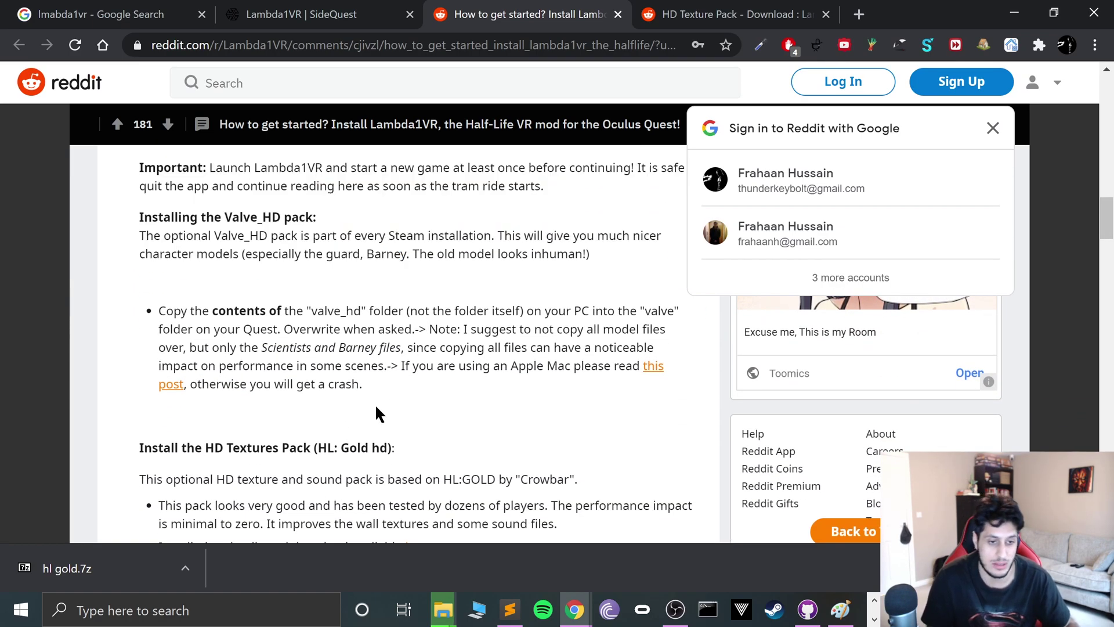
pyautogui.scroll(-2, 334, 484)
pyautogui.moveTo(161, 360); pyautogui.dragTo(394, 360)
pyautogui.click(394, 358)
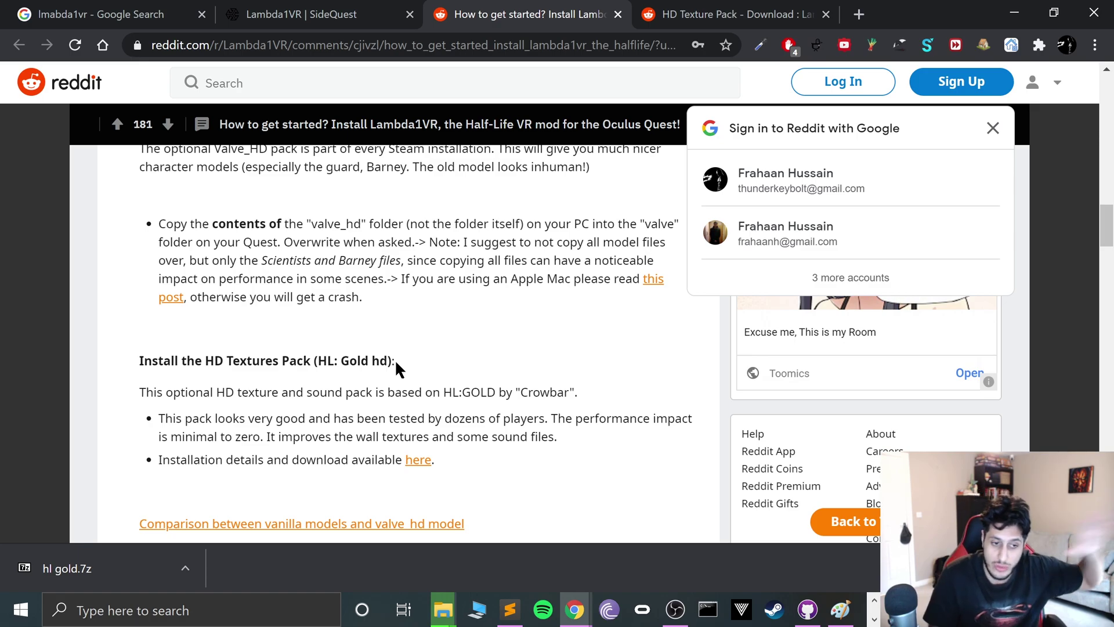
# Go to the HD Texture Pack download post and open its HL: Gold HD link to the shared Drive folder
pyautogui.click(680, 22)
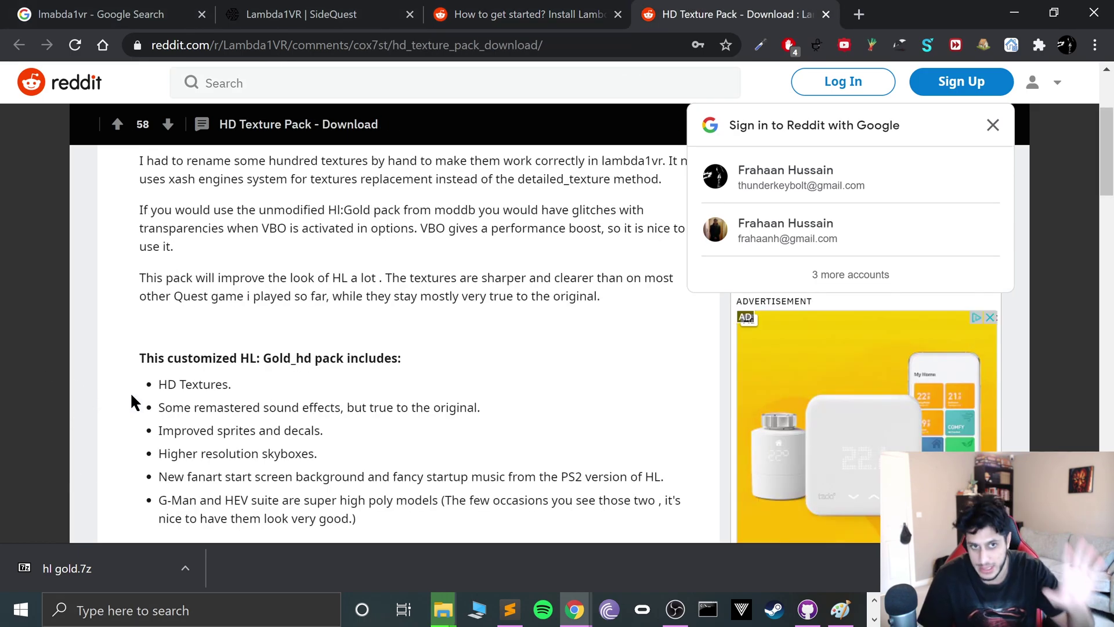
pyautogui.scroll(-5, 255, 387)
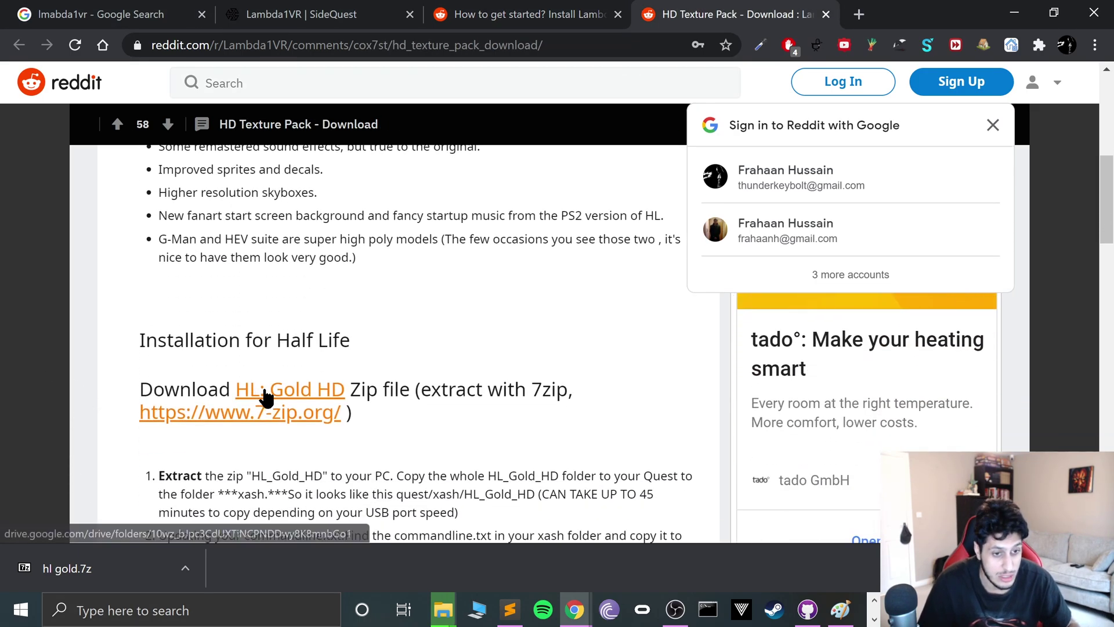
pyautogui.click(263, 391)
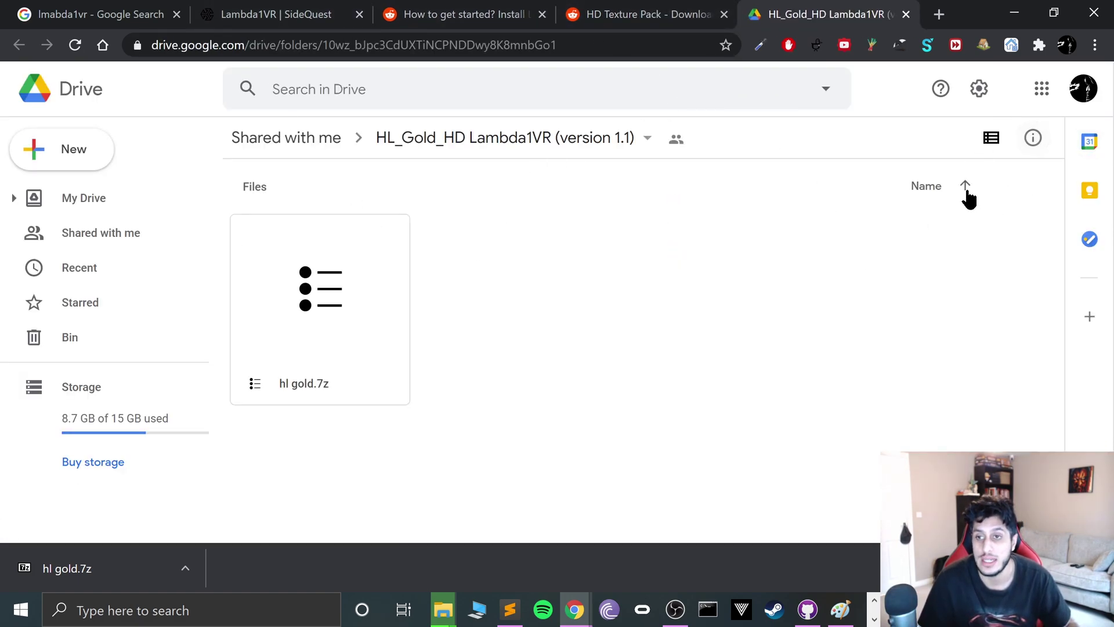
# Start downloading hl gold.7z from the shared Drive folder without a virus scan, and cancel the duplicate download
pyautogui.rightClick(332, 330)
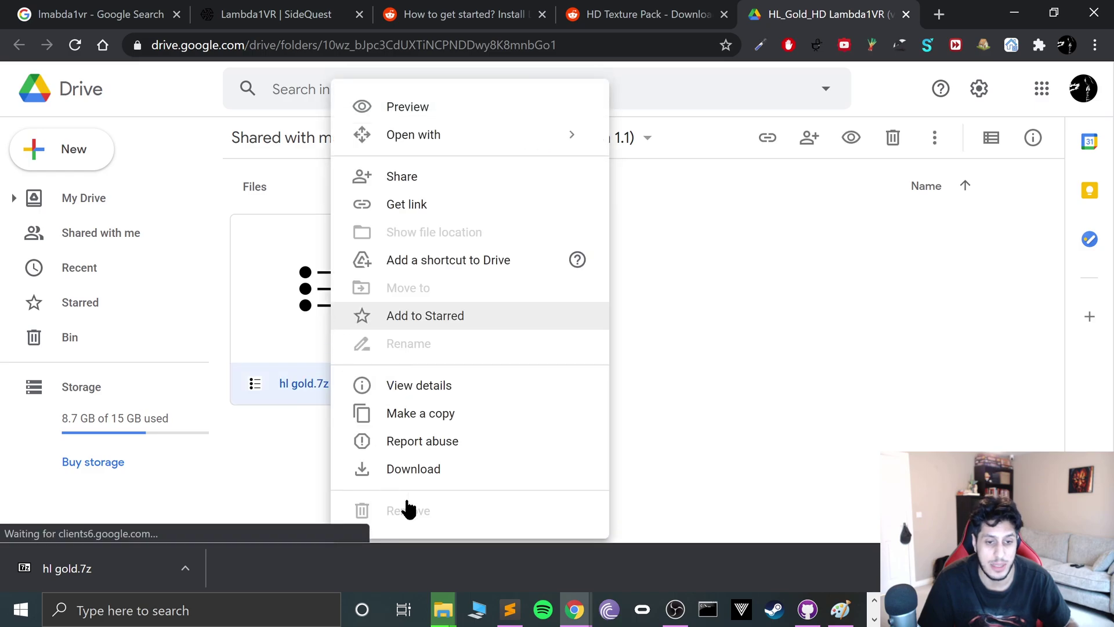
pyautogui.click(432, 469)
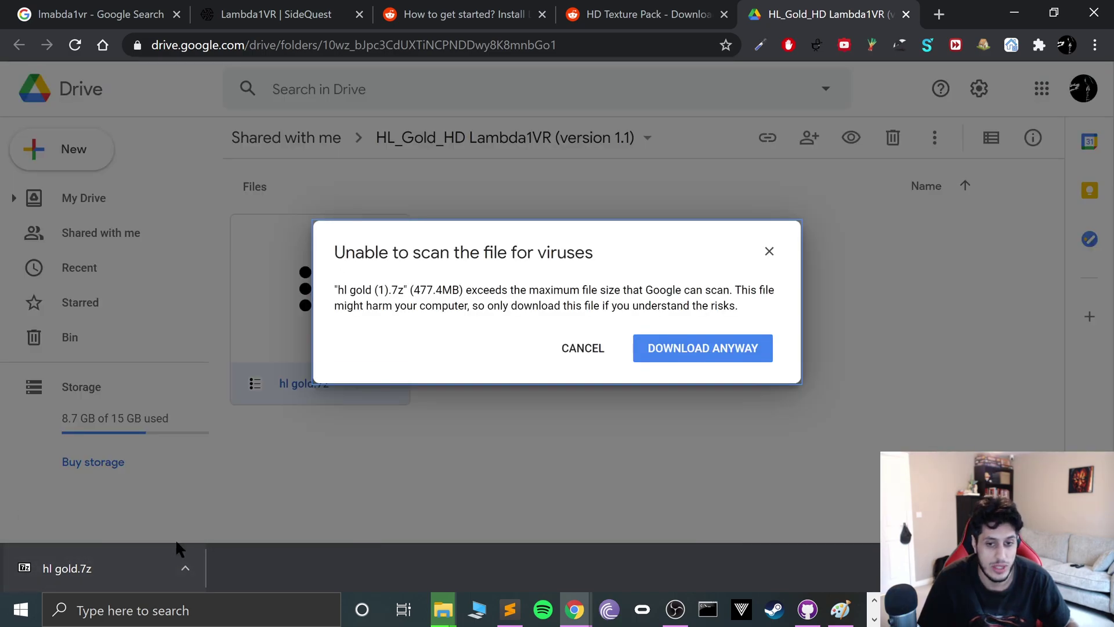
pyautogui.click(737, 351)
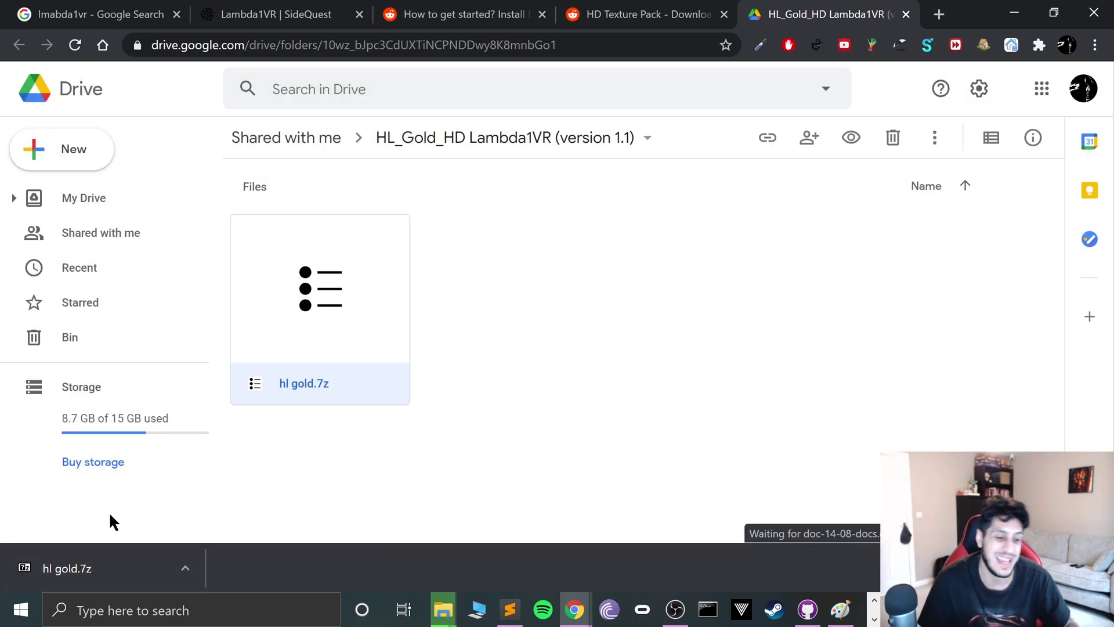
pyautogui.click(185, 569)
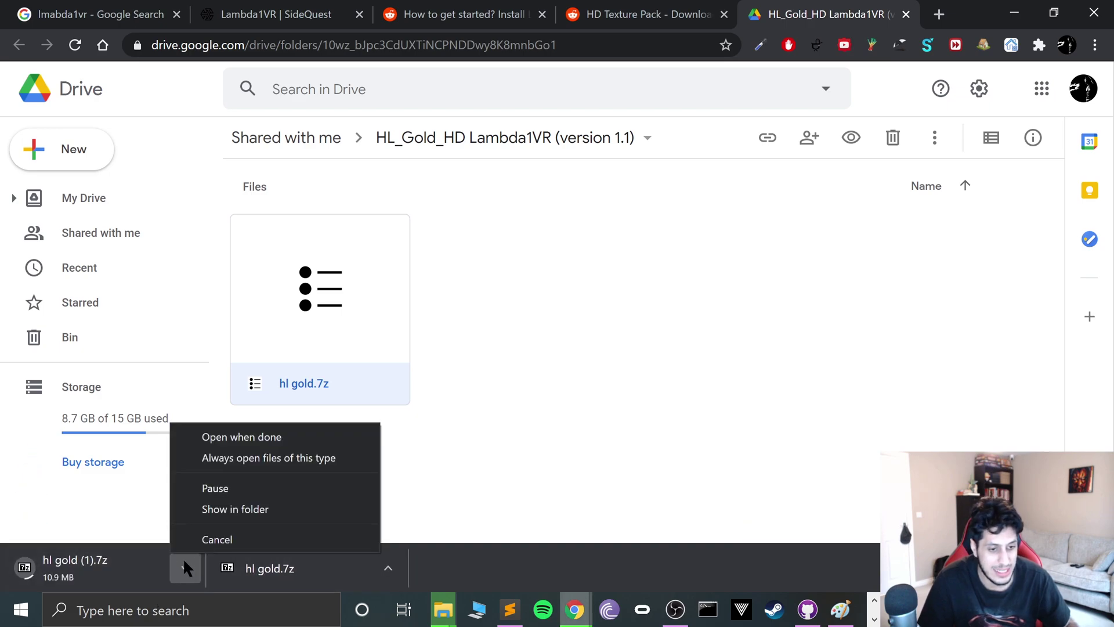
pyautogui.click(189, 545)
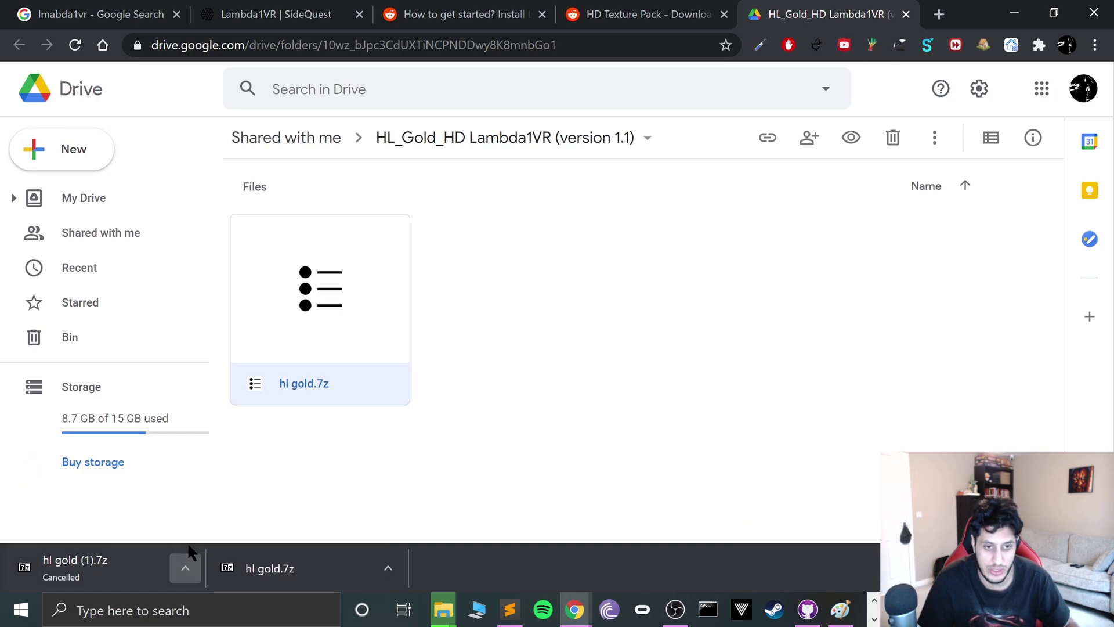
# Search Google for 7zip in a new tab and open the official 7-zip.org site
pyautogui.click(939, 14)
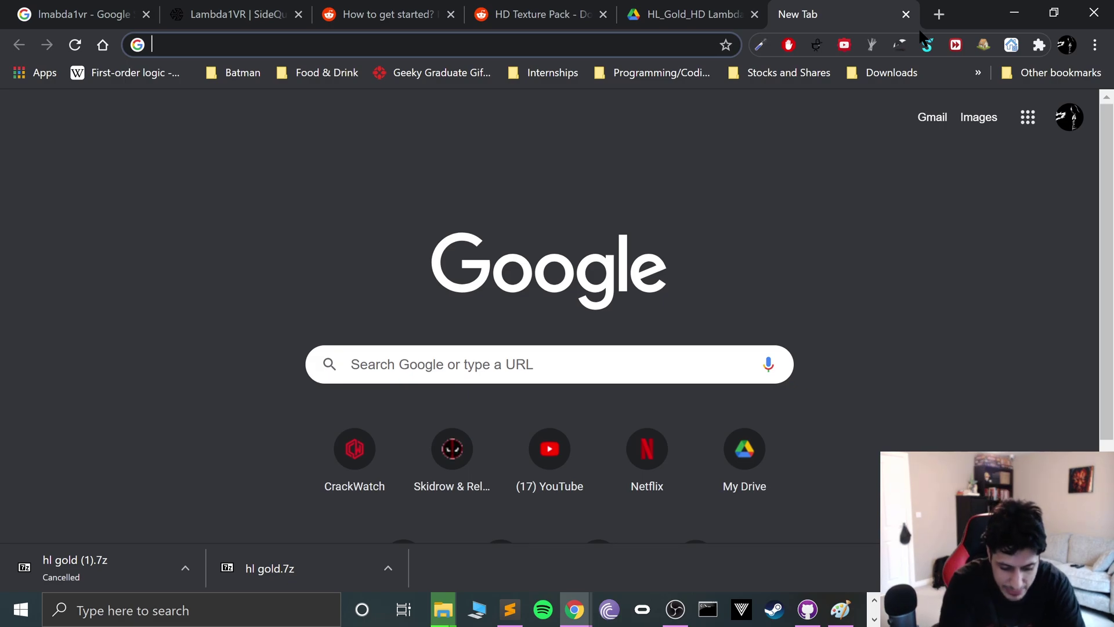
pyautogui.write('7zip')
pyautogui.press('Return')
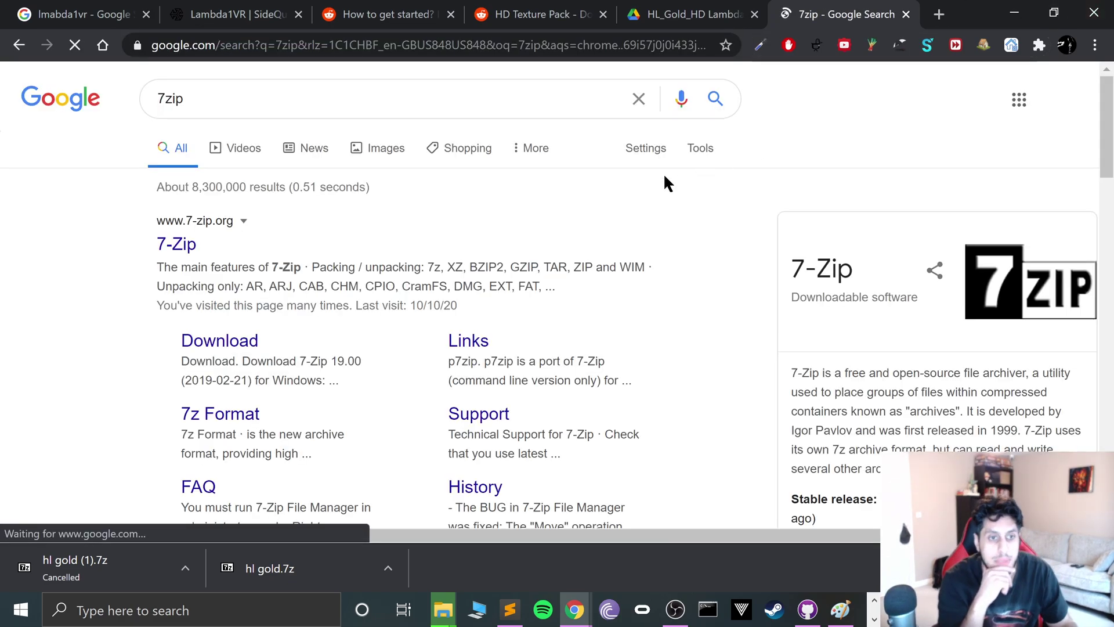
pyautogui.click(175, 246)
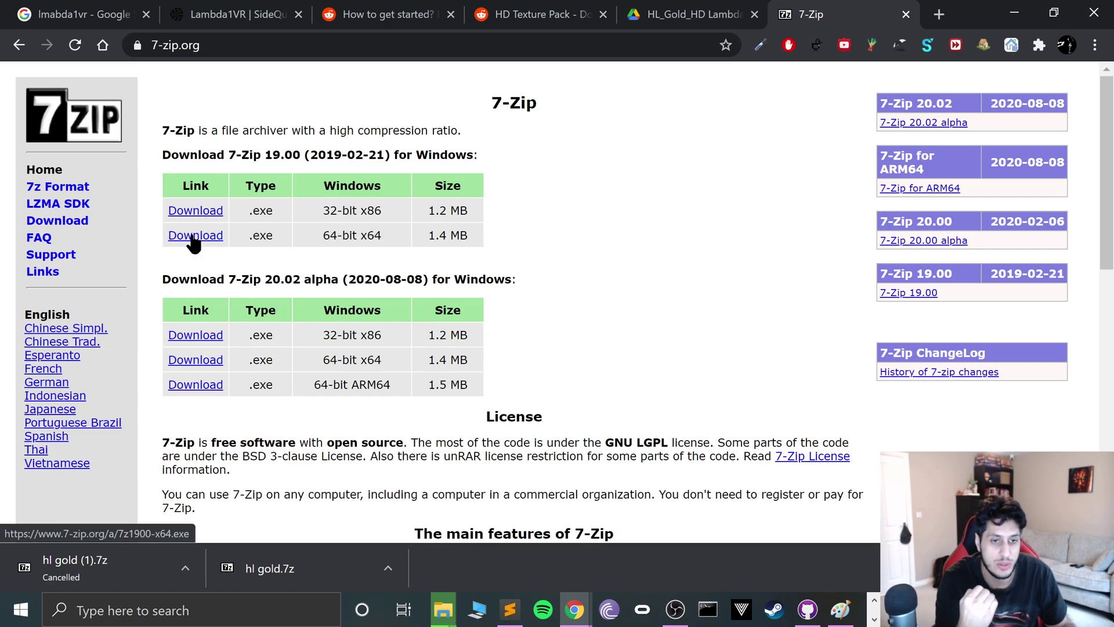
# Check the PC's system type in the Windows About settings via This PC's system properties, and close Settings
pyautogui.click(477, 609)
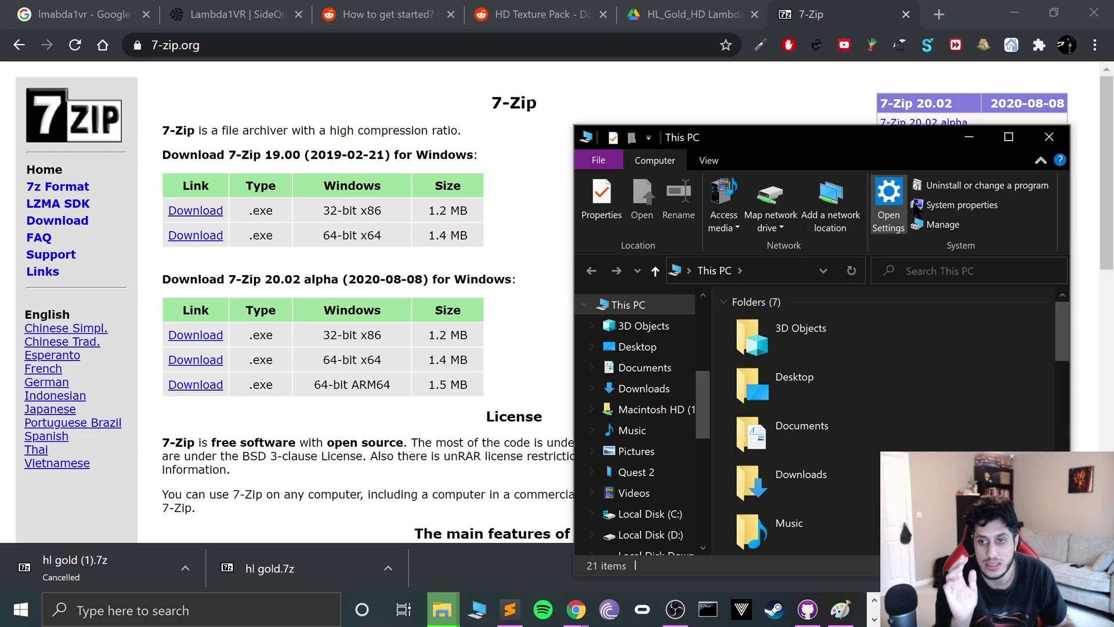
pyautogui.click(928, 205)
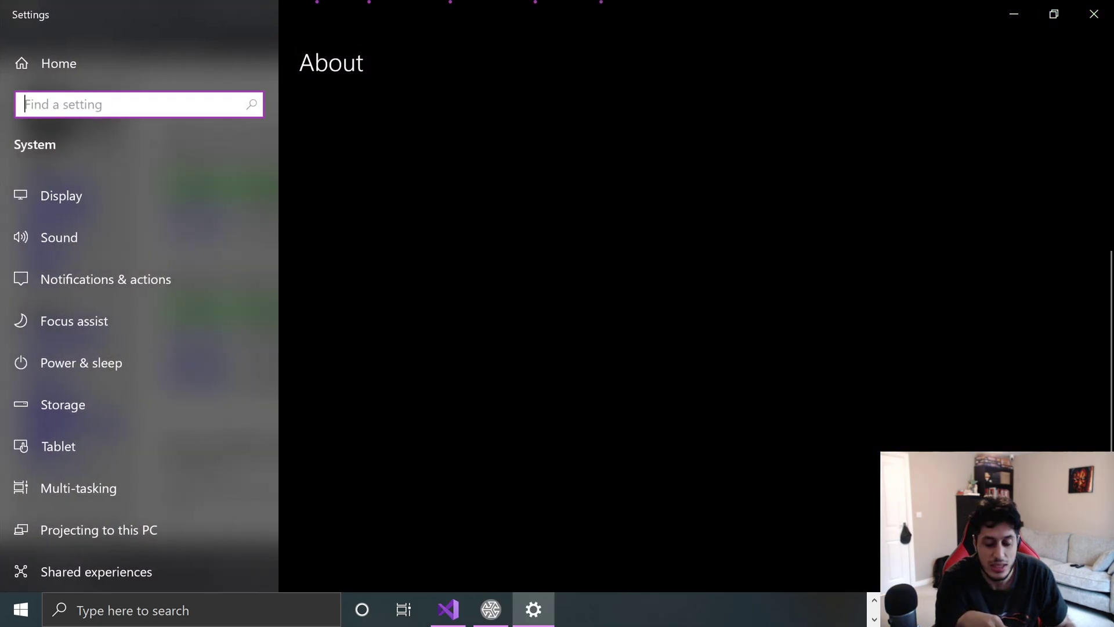
pyautogui.moveTo(405, 380); pyautogui.dragTo(527, 380)
pyautogui.click(528, 380)
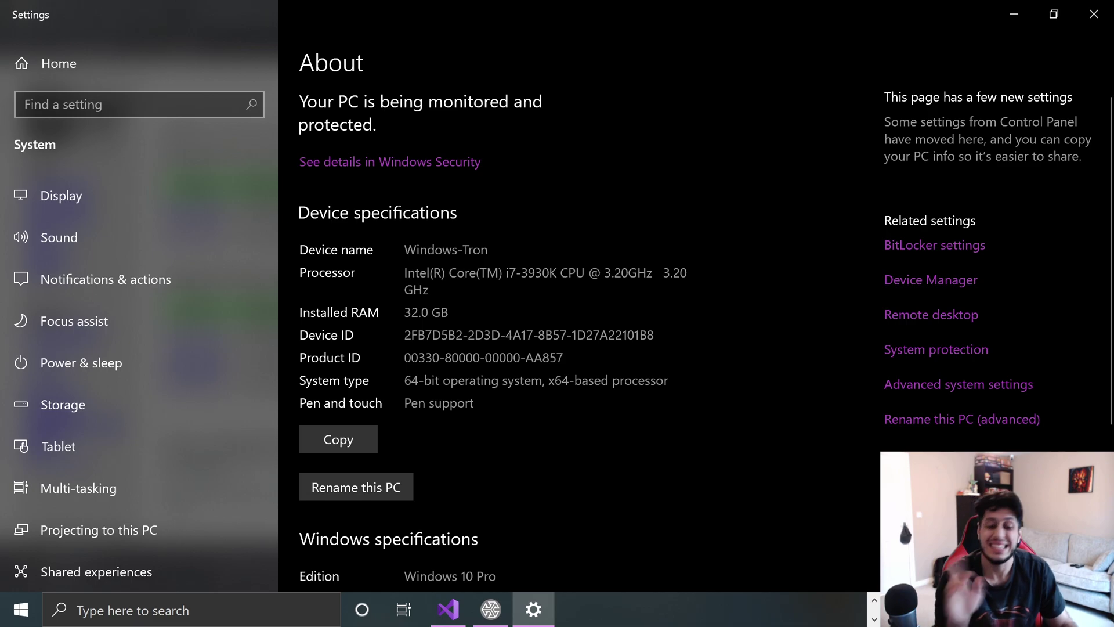
pyautogui.click(1094, 14)
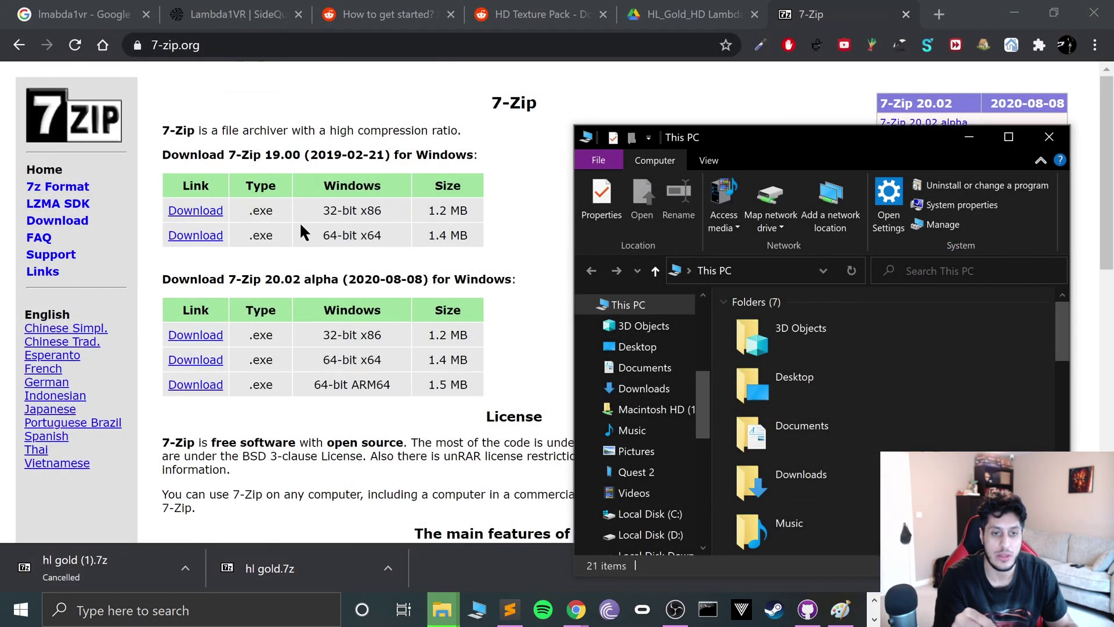
# Return to the 7-Zip page, start downloading the 64-bit x64 installer of version 19.00, and cancel that download
pyautogui.click(408, 193)
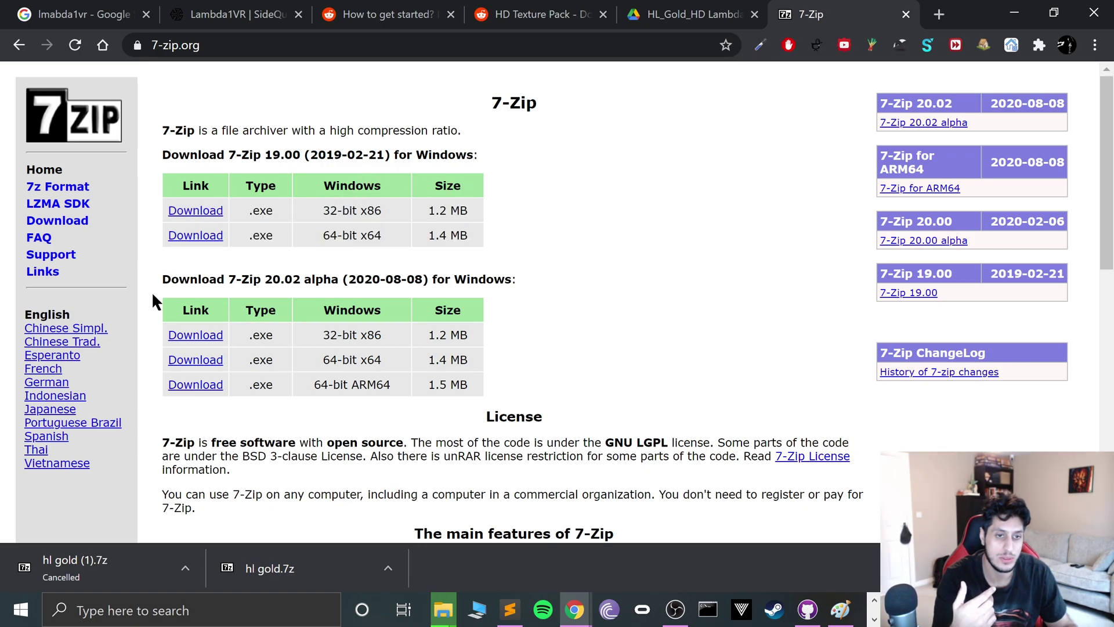
pyautogui.click(181, 235)
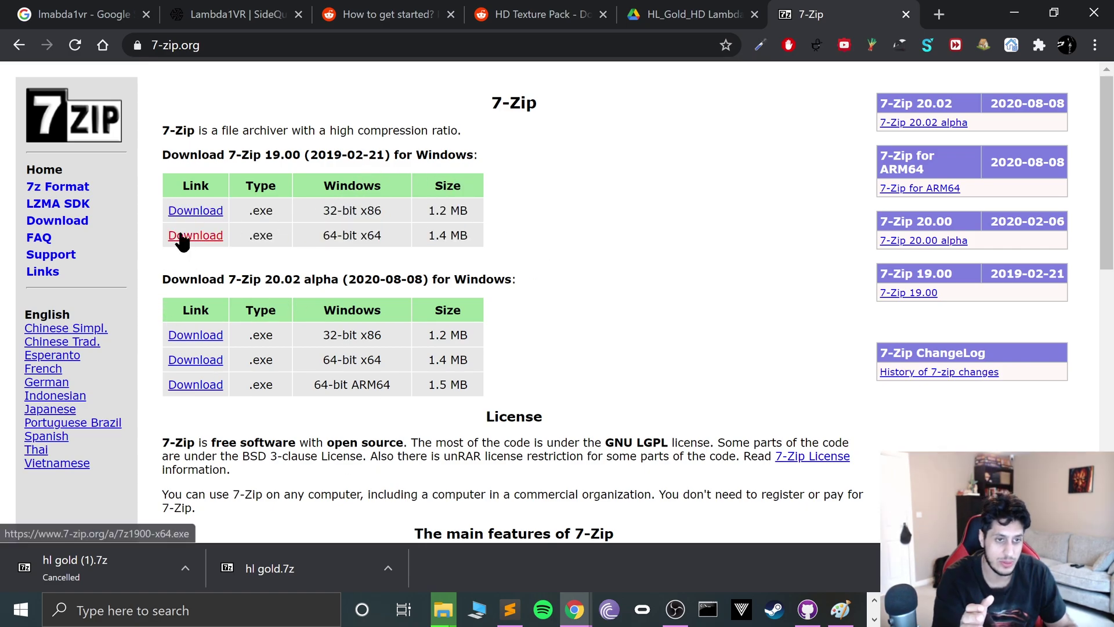
pyautogui.click(186, 566)
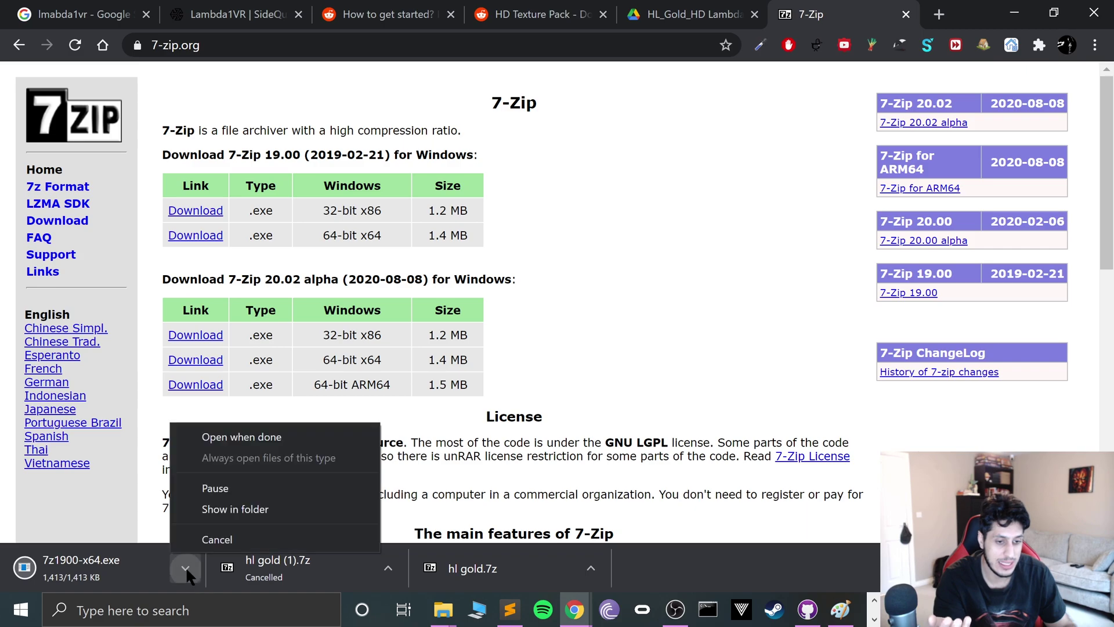
pyautogui.click(197, 538)
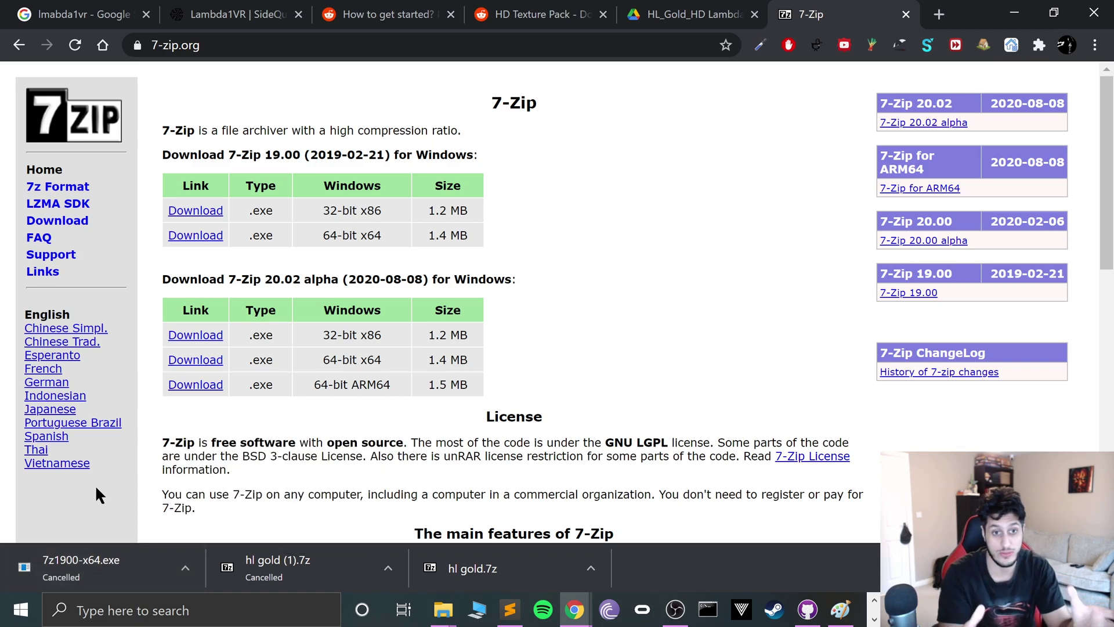
# Minimize Chrome, maximize the This PC window and open the Chrome folder on Local Disk Downloads (E:)
pyautogui.click(1015, 10)
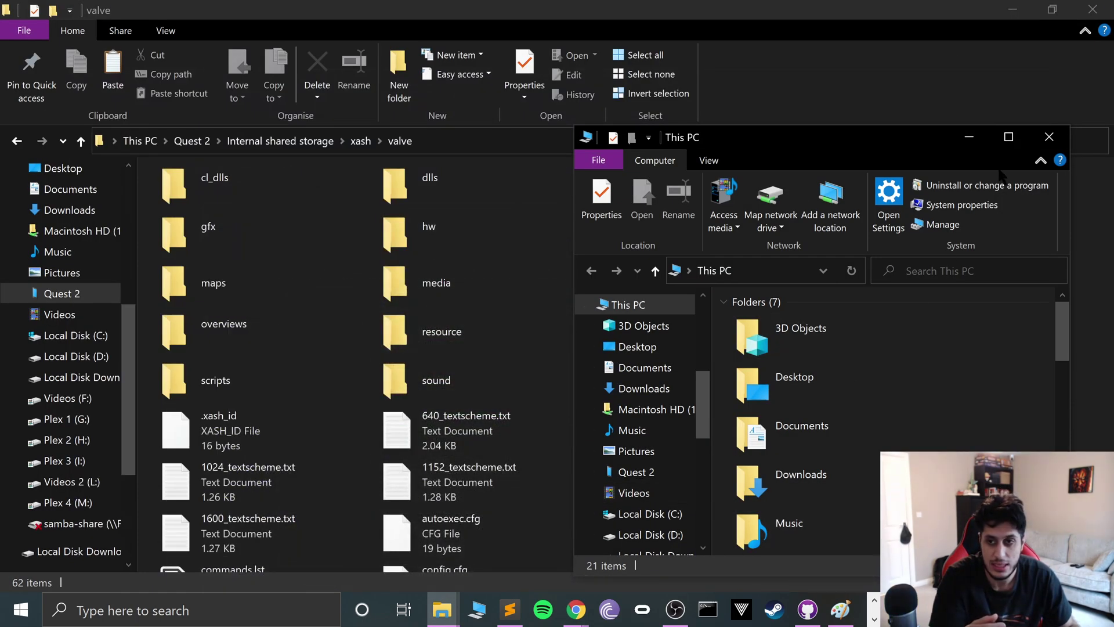
pyautogui.click(1007, 137)
pyautogui.scroll(-1, 612, 267)
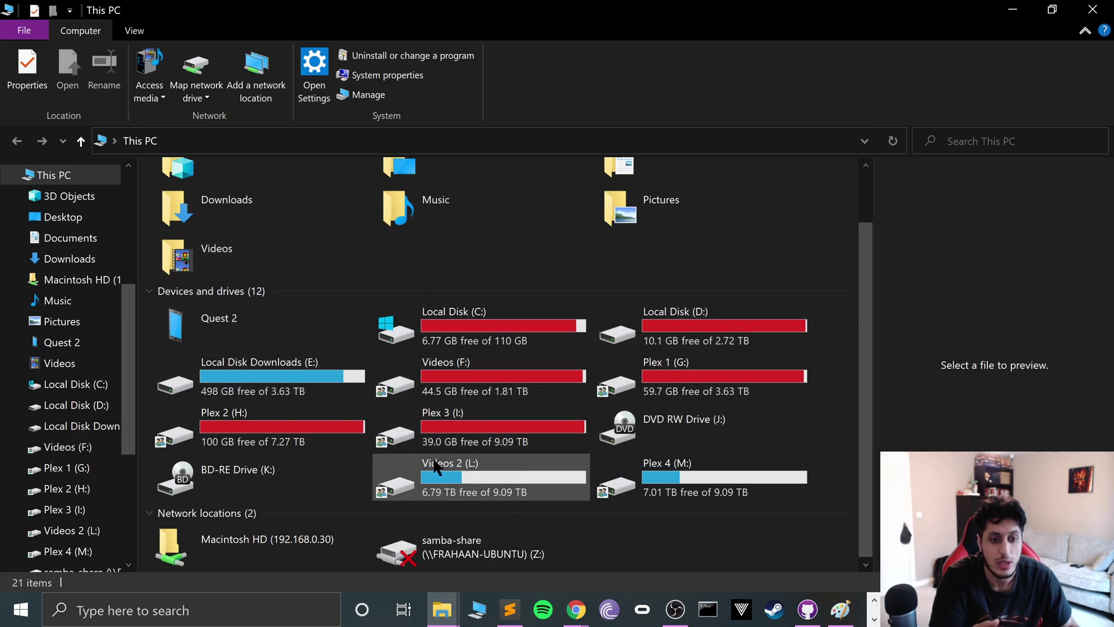
pyautogui.doubleClick(196, 365)
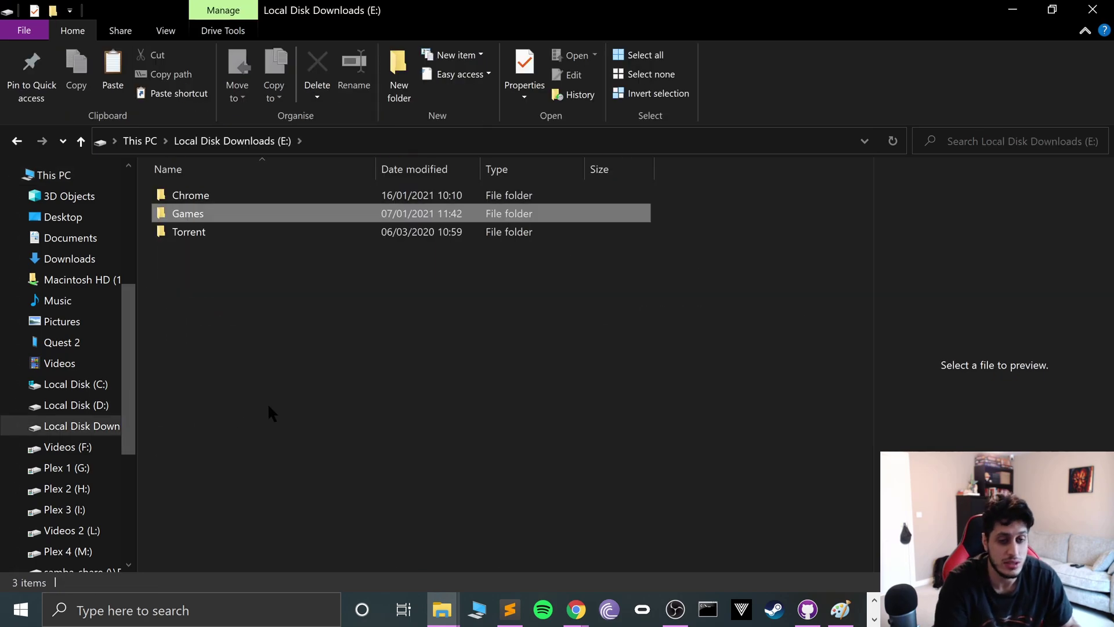
pyautogui.press('g')
pyautogui.press('c')
pyautogui.press('Return')
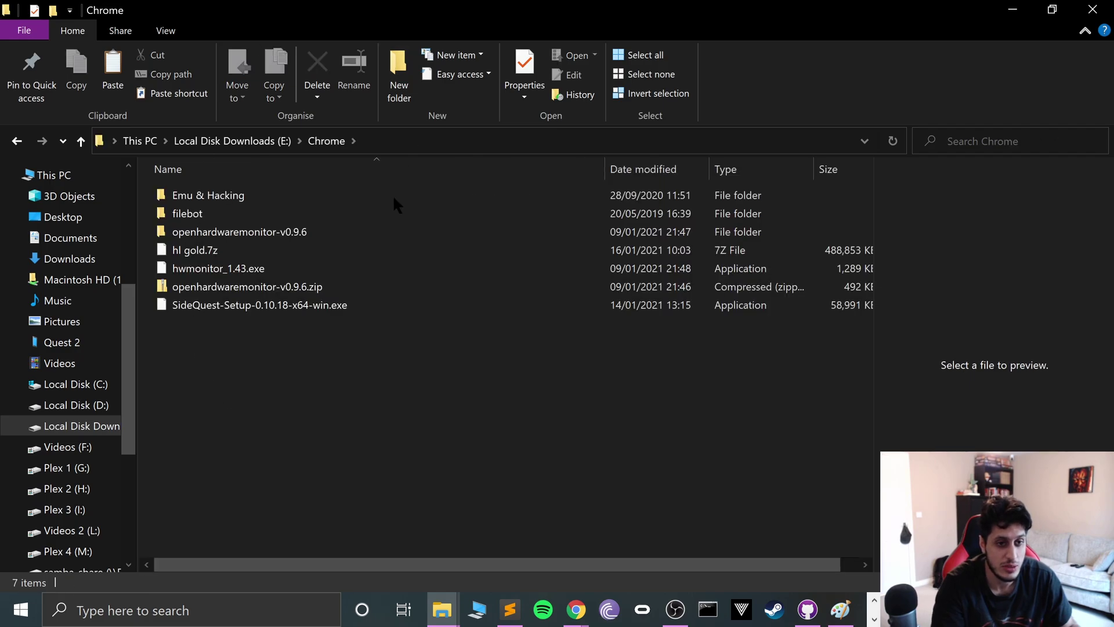
# Delete the openhardwaremonitor-v0.9.6 folder and zip, hwmonitor_1.43.exe and SideQuest-Setup-0.10.18-x64-win.exe from the Chrome folder
pyautogui.click(197, 268)
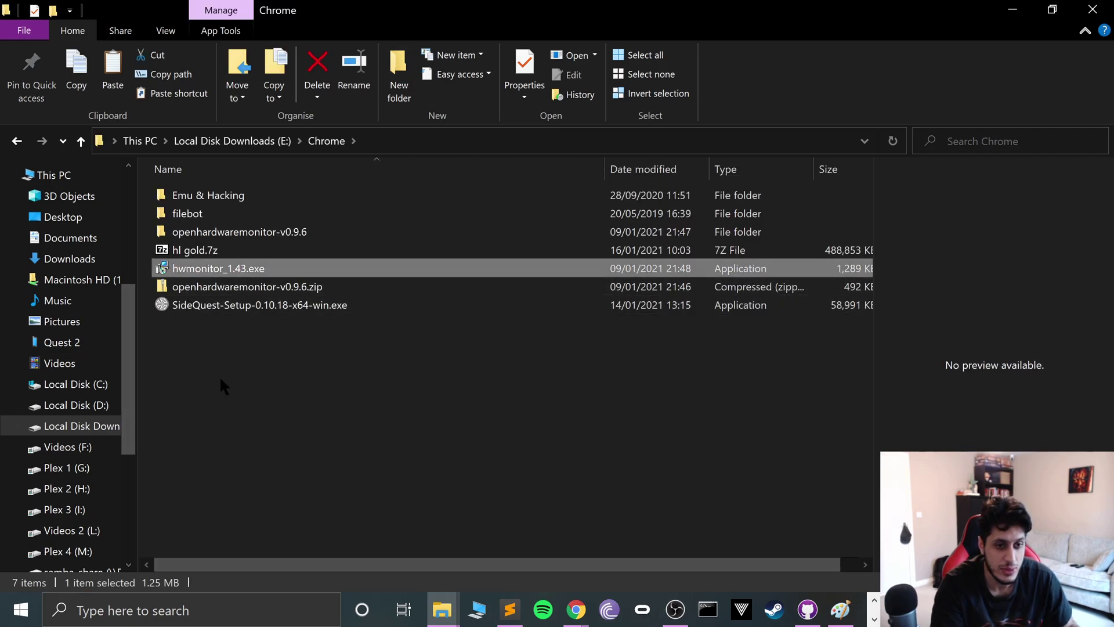
pyautogui.hotkey('shift', 'Down')
pyautogui.hotkey('shift', 'Down')
pyautogui.keyDown('ctrl'); pyautogui.click(233, 231); pyautogui.keyUp('ctrl')
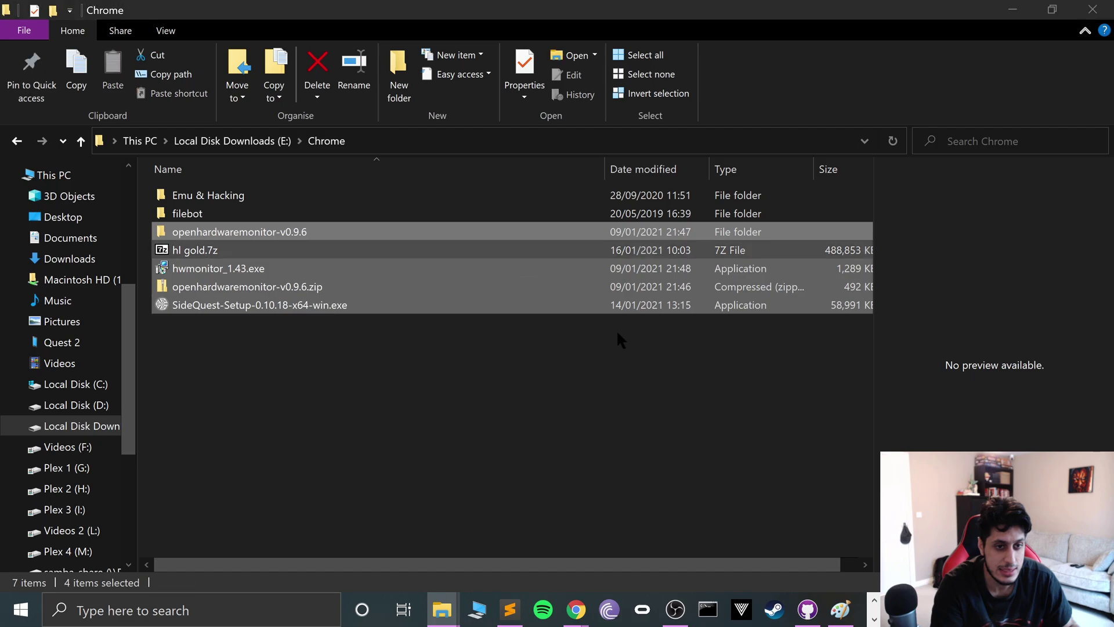
pyautogui.press('Delete')
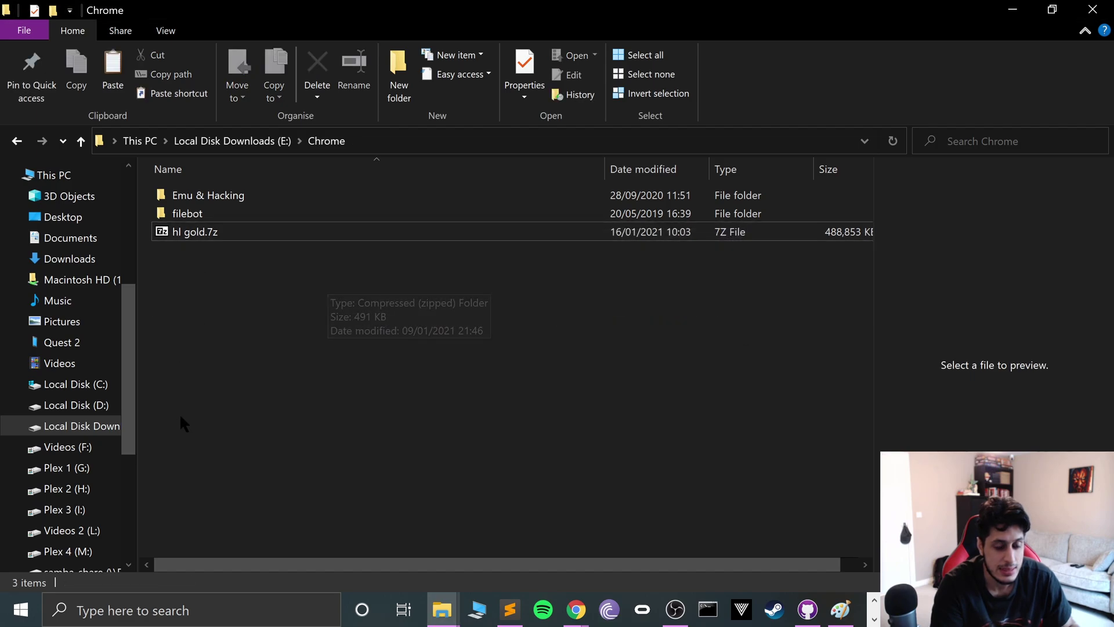
# Extract hl gold.7z with 7-Zip into its own hl gold folder
pyautogui.click(178, 232)
pyautogui.rightClick(188, 227)
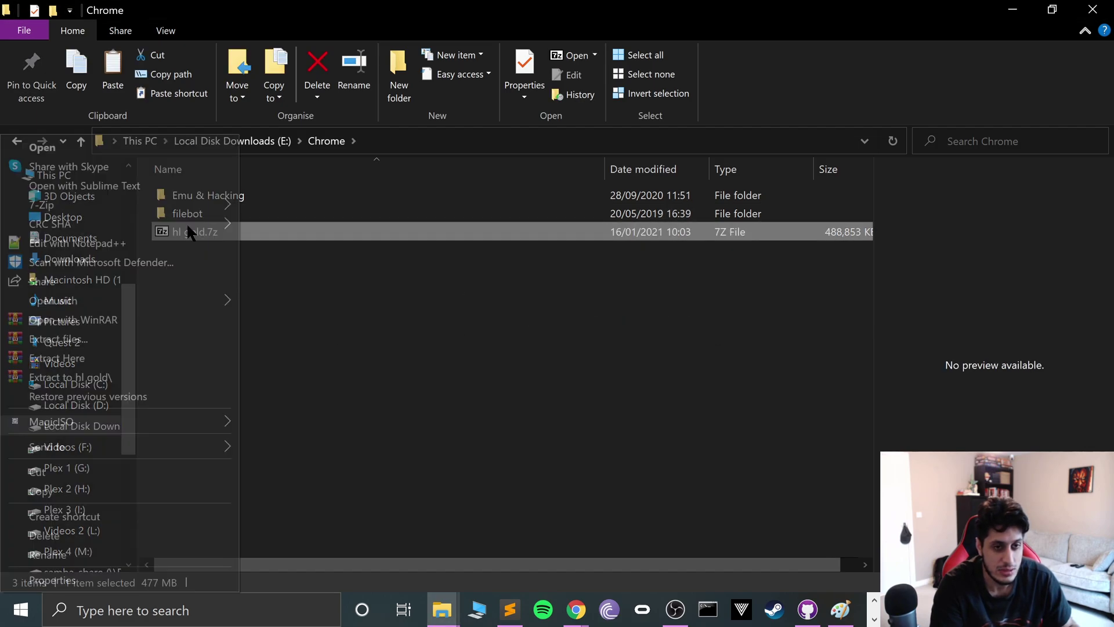
pyautogui.moveTo(143, 208)
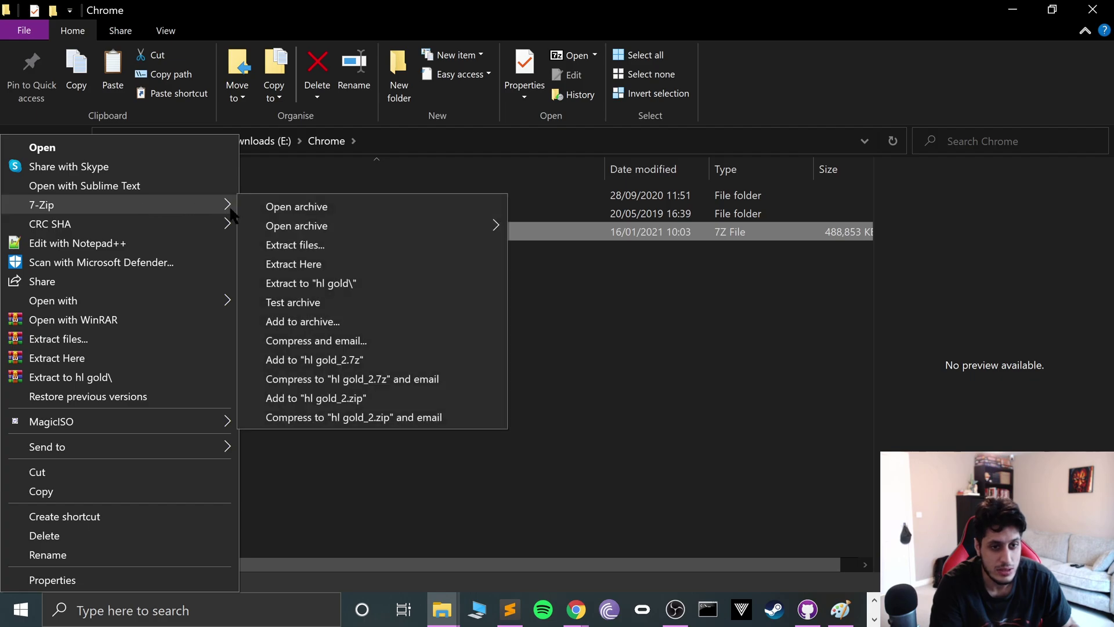
pyautogui.click(298, 283)
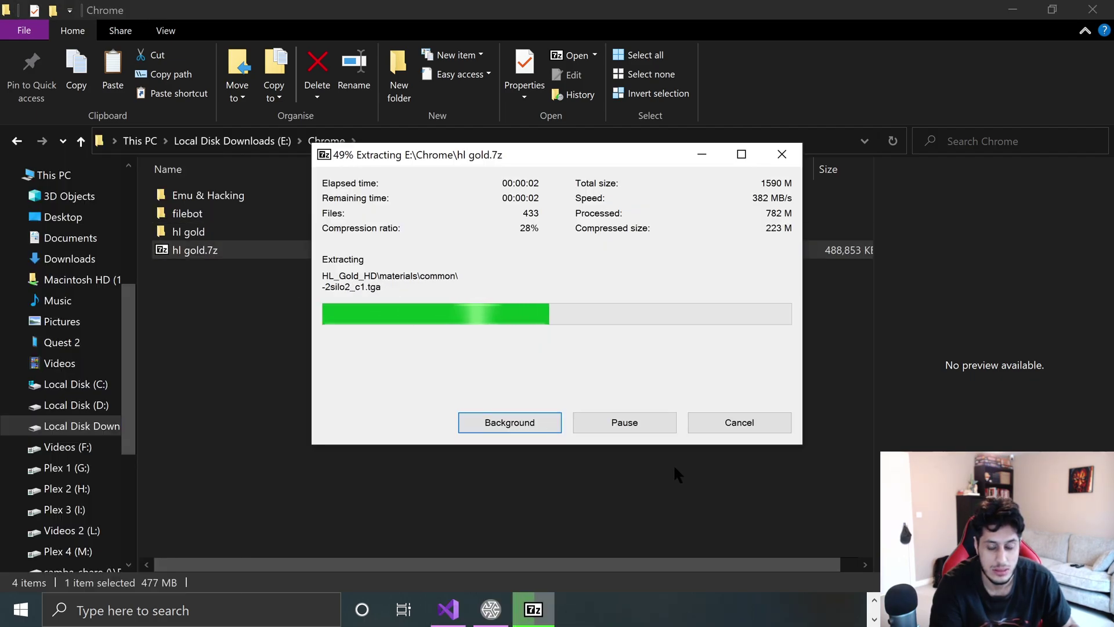
# Switch to Chrome and read the Half Life installation steps on the Reddit HD Texture Pack page
pyautogui.moveTo(490, 609)
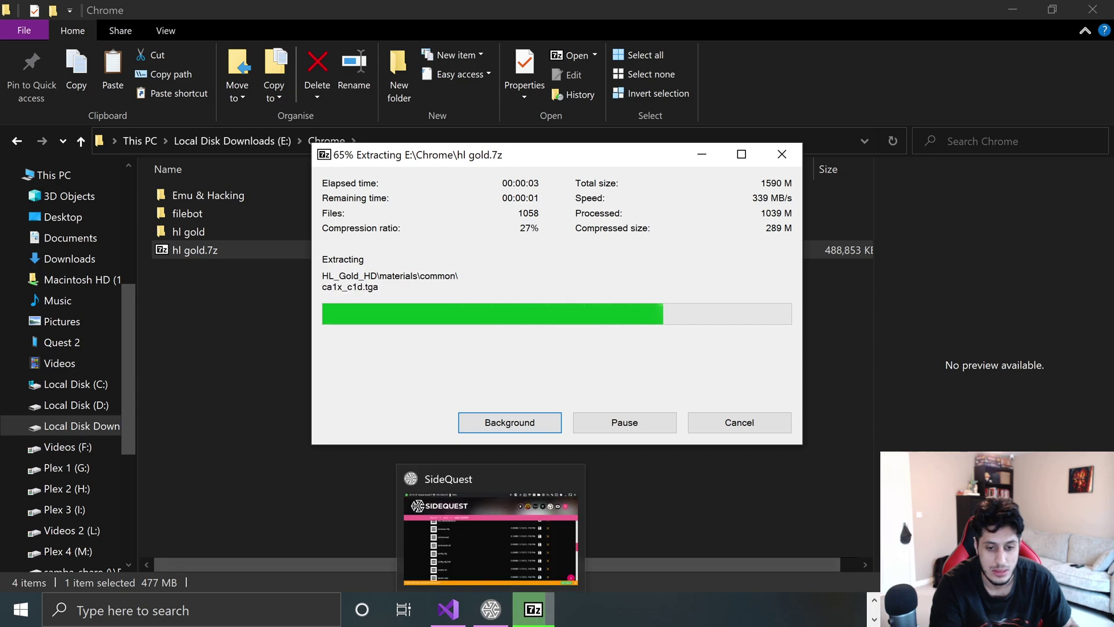
pyautogui.click(874, 599)
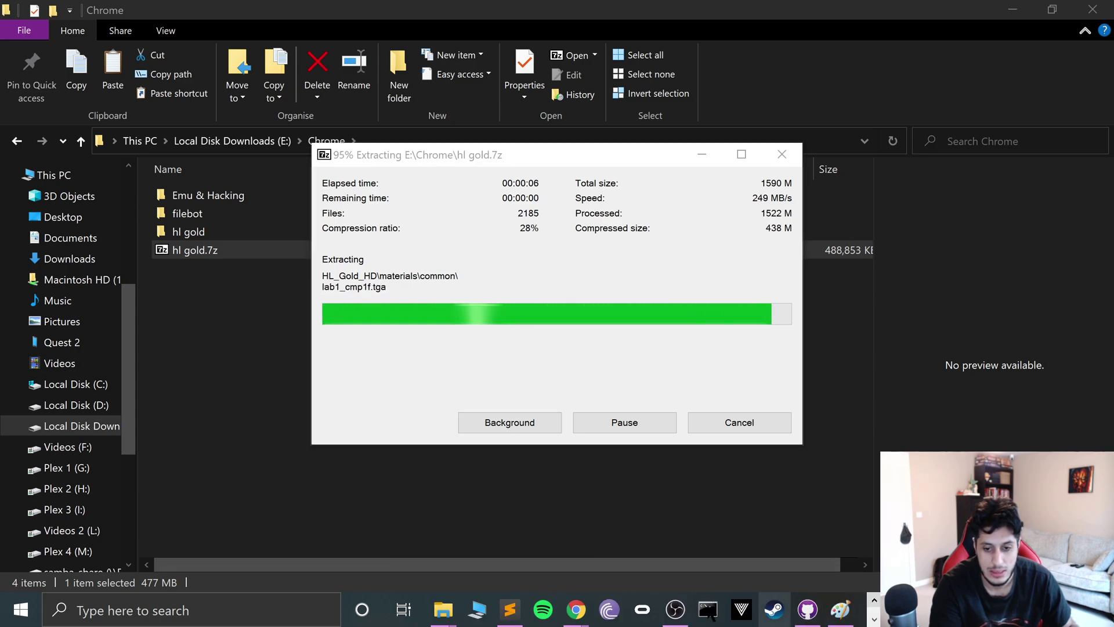
pyautogui.moveTo(575, 609)
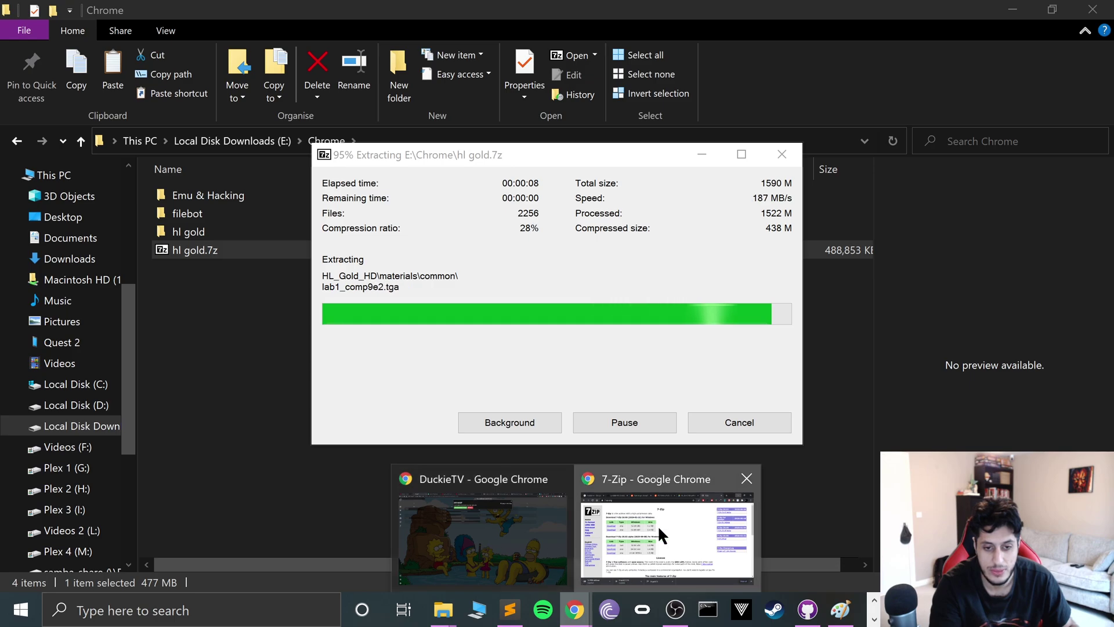
pyautogui.click(656, 524)
pyautogui.click(534, 14)
pyautogui.scroll(-3, 420, 438)
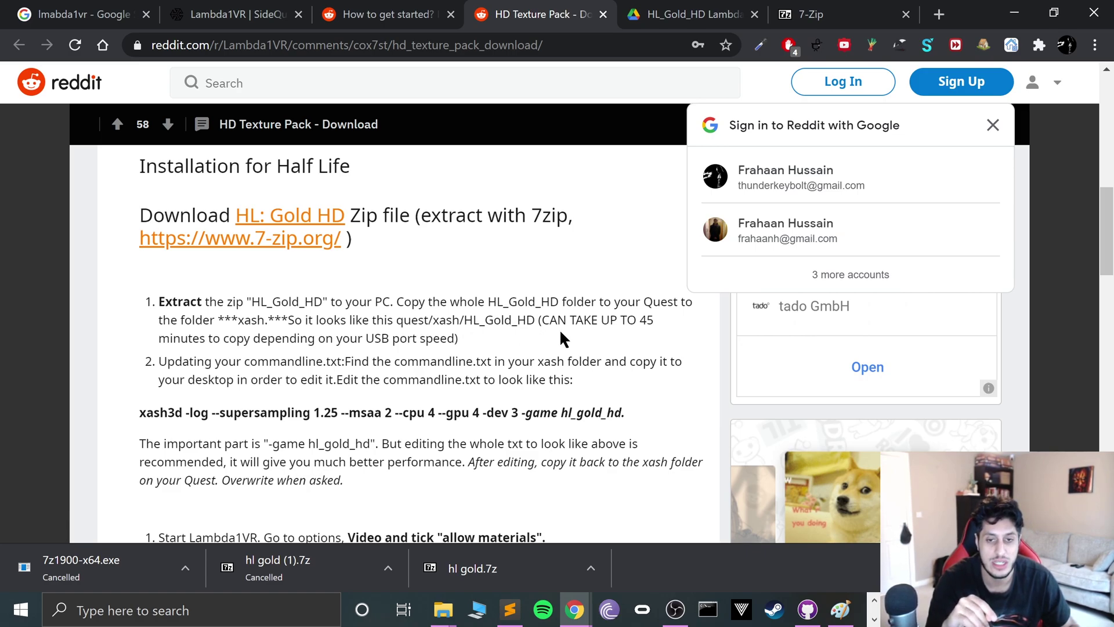
# Minimize Chrome, open the extracted hl gold folder and select HL_Gold_HD for copying after looking inside it
pyautogui.click(1014, 12)
pyautogui.press('Up')
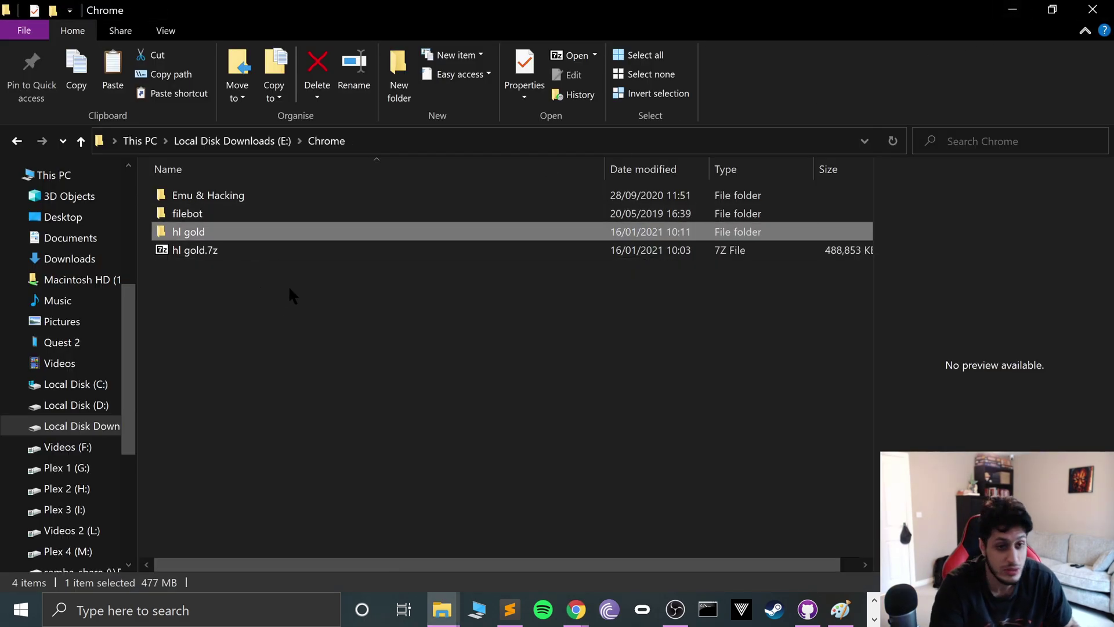
pyautogui.press('Return')
pyautogui.press('Down')
pyautogui.press('Up')
pyautogui.press('Return')
pyautogui.press('BackSpace')
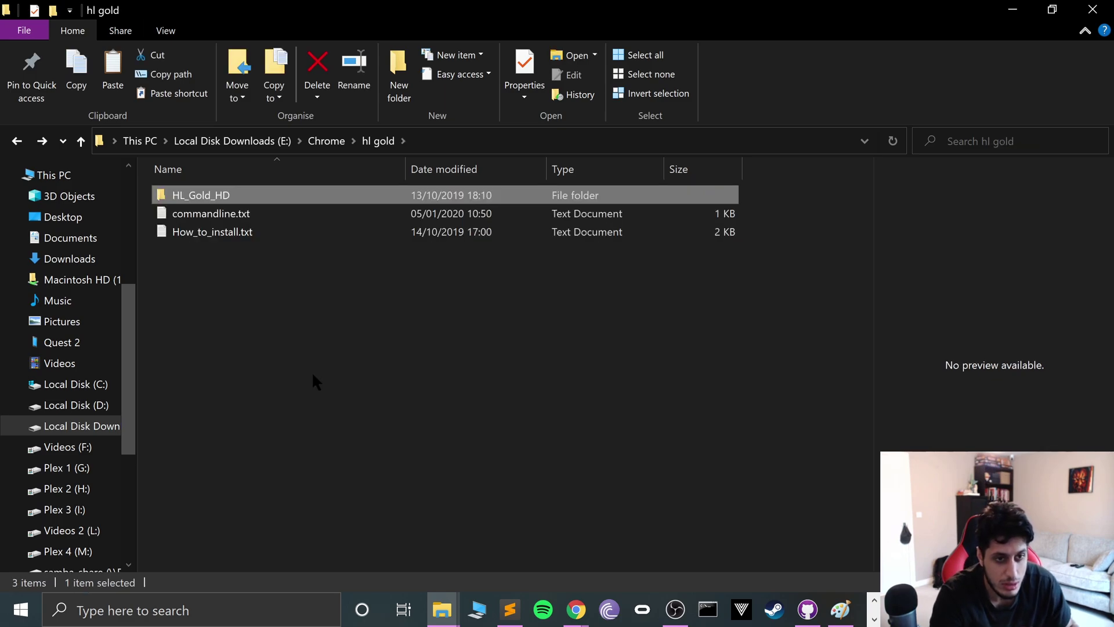
# Switch to the File Explorer window showing the Quest 2's valve folder and go up to xash
pyautogui.moveTo(442, 610)
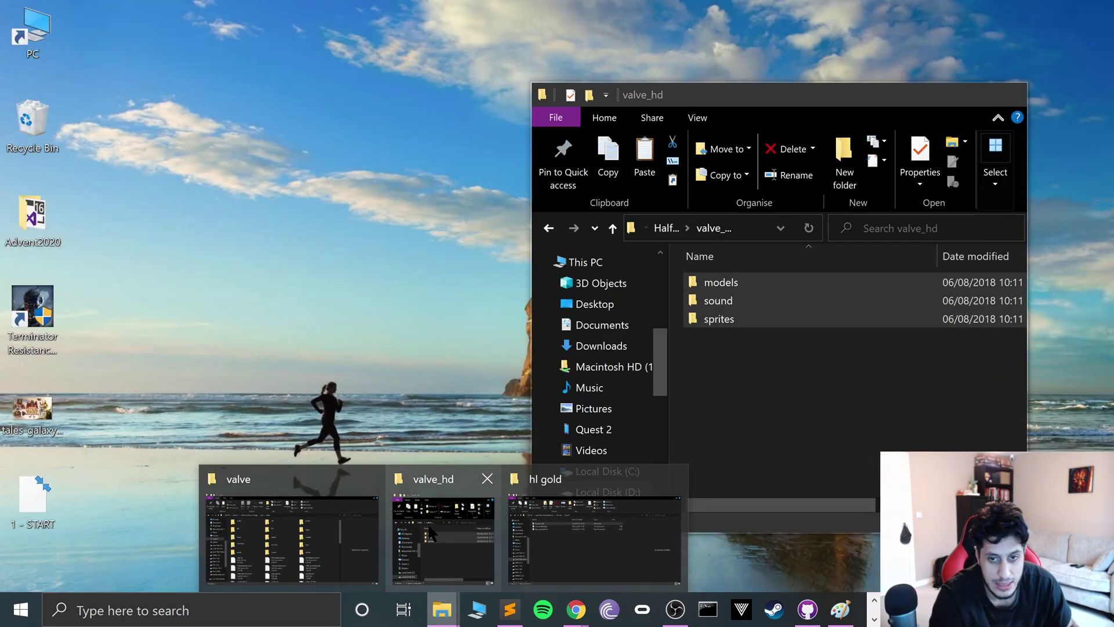
pyautogui.click(431, 532)
pyautogui.moveTo(442, 609)
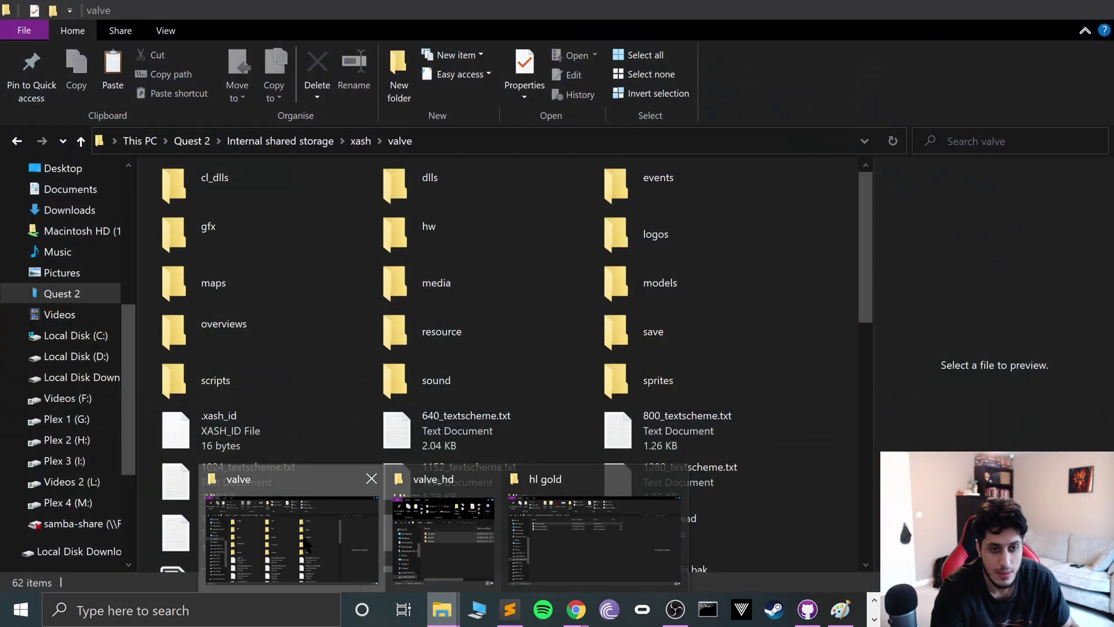
pyautogui.click(290, 536)
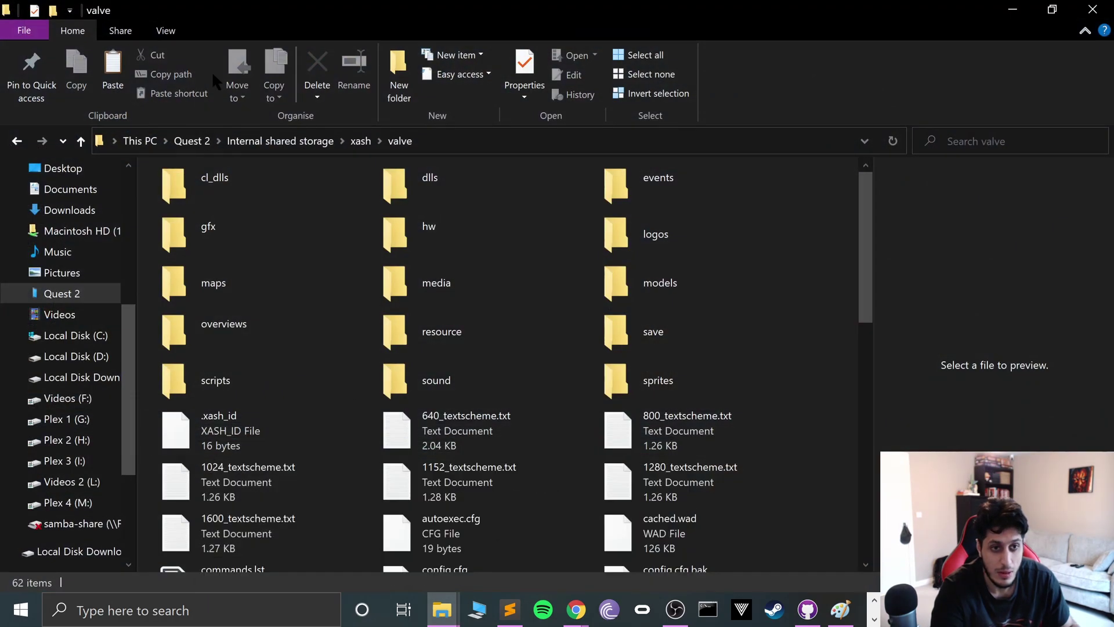
pyautogui.hotkey('alt', 'Up')
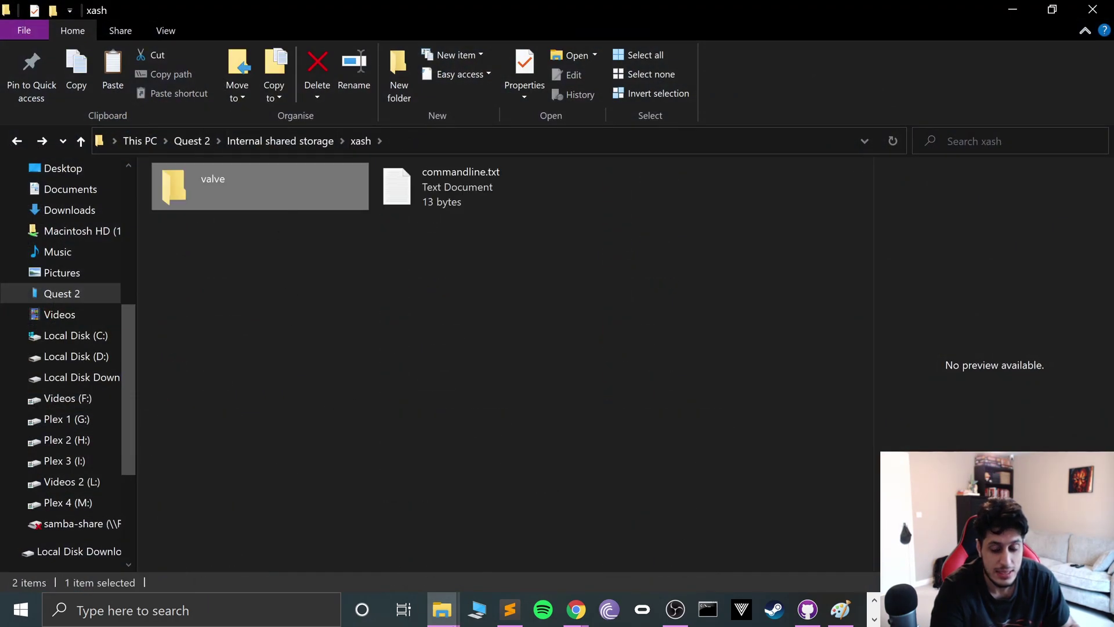
# Recheck in the Reddit HD Texture Pack instructions where HL_Gold_HD belongs, and return to the Quest 2's xash folder
pyautogui.click(874, 600)
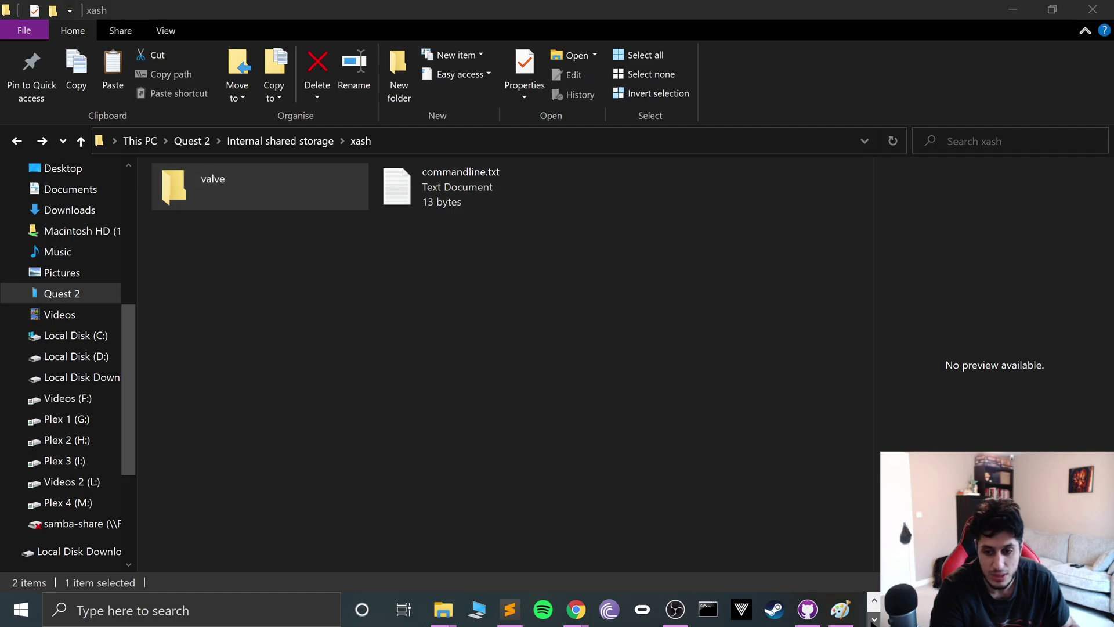
pyautogui.click(873, 620)
pyautogui.click(874, 599)
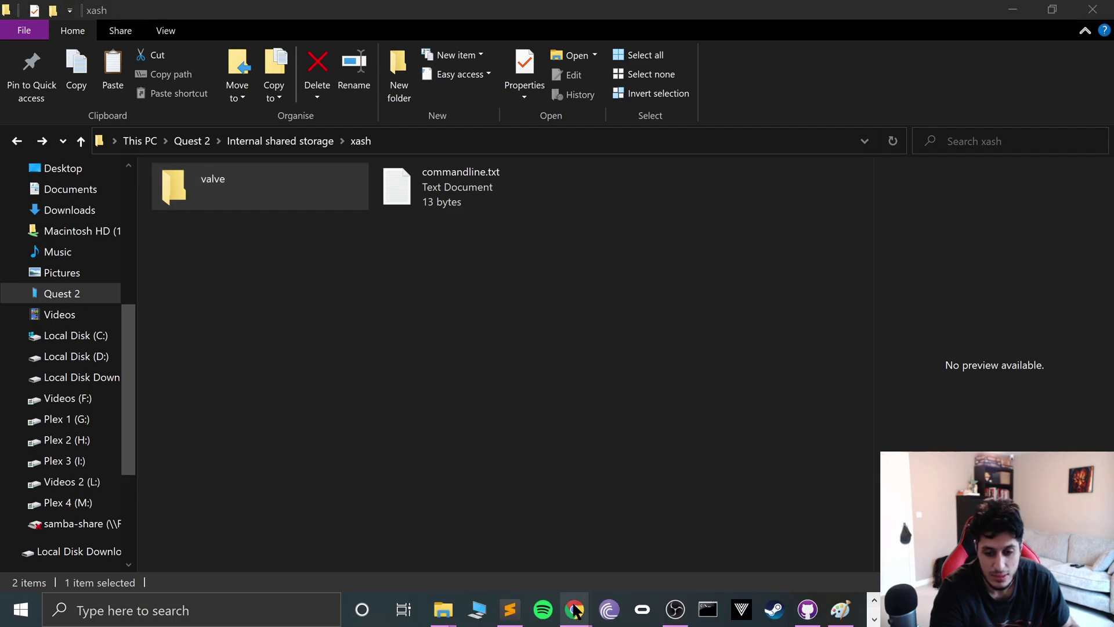
pyautogui.moveTo(576, 610)
pyautogui.click(625, 560)
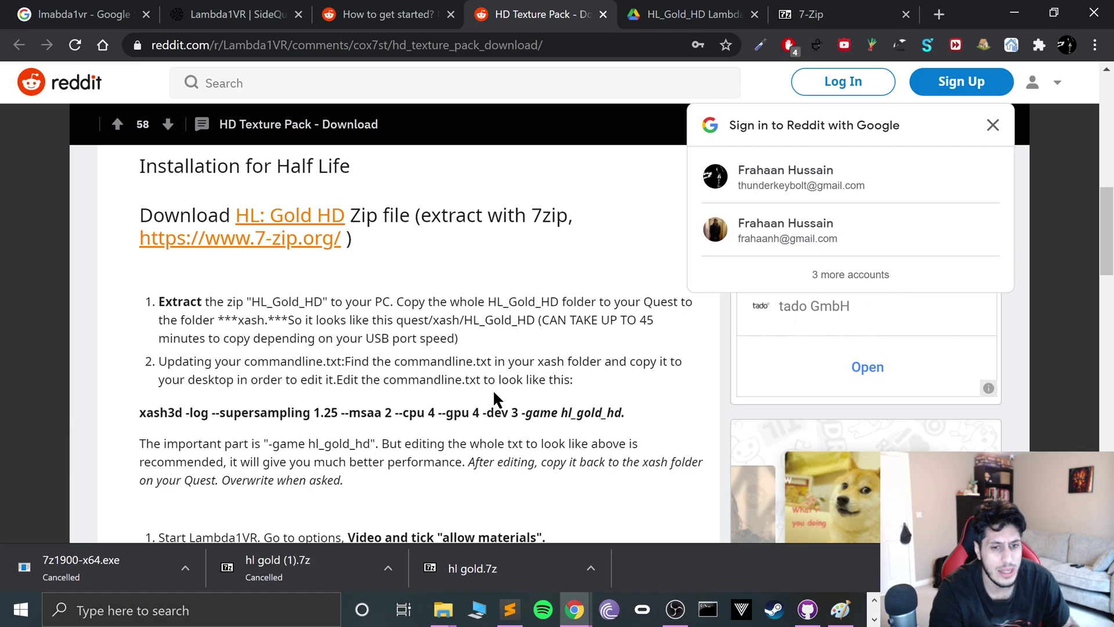
pyautogui.click(1014, 13)
pyautogui.press('BackSpace')
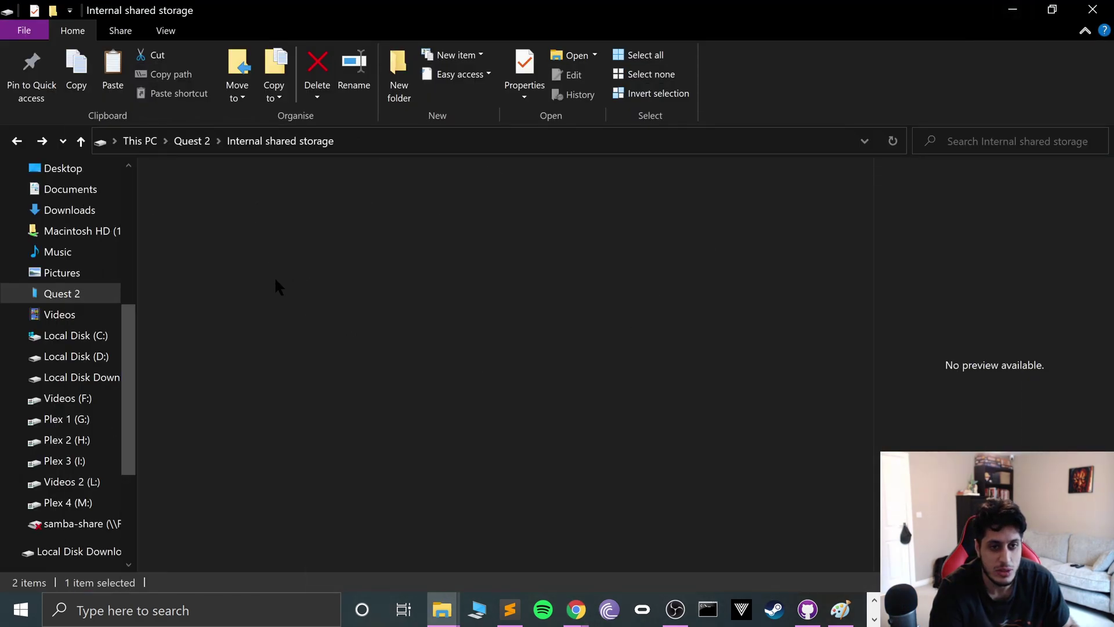
pyautogui.press('Return')
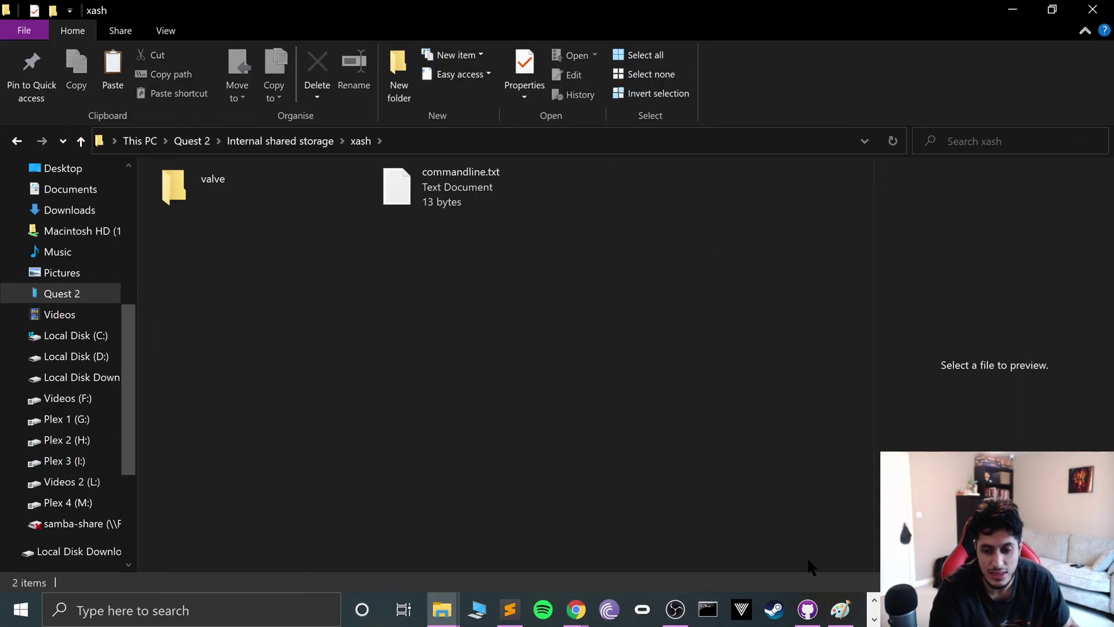
pyautogui.click(874, 596)
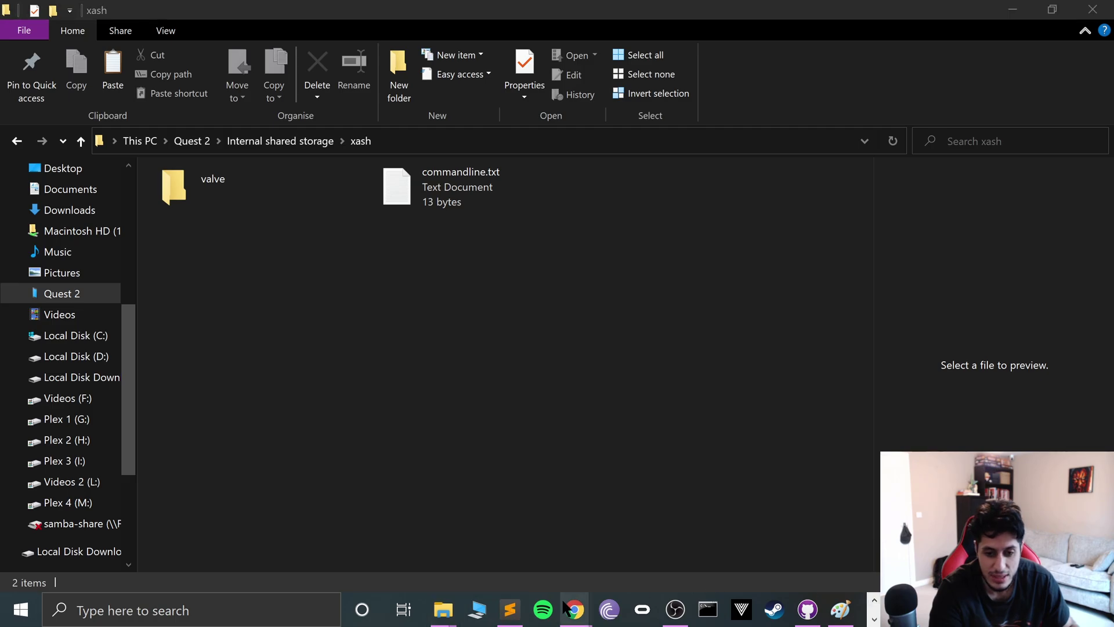
pyautogui.moveTo(575, 609)
pyautogui.click(631, 558)
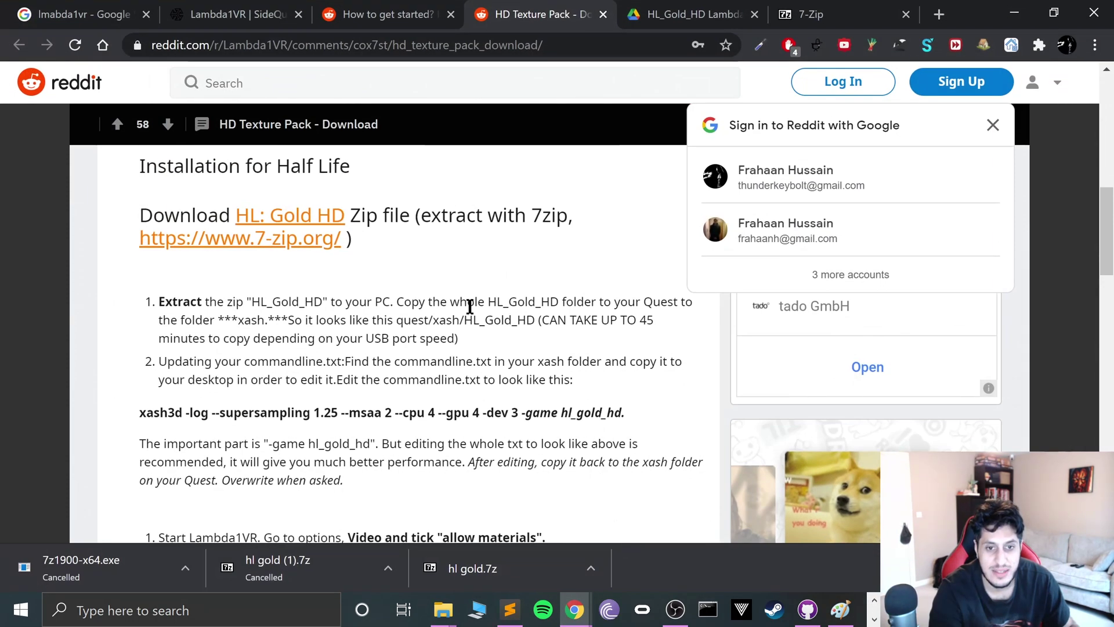
pyautogui.click(1014, 12)
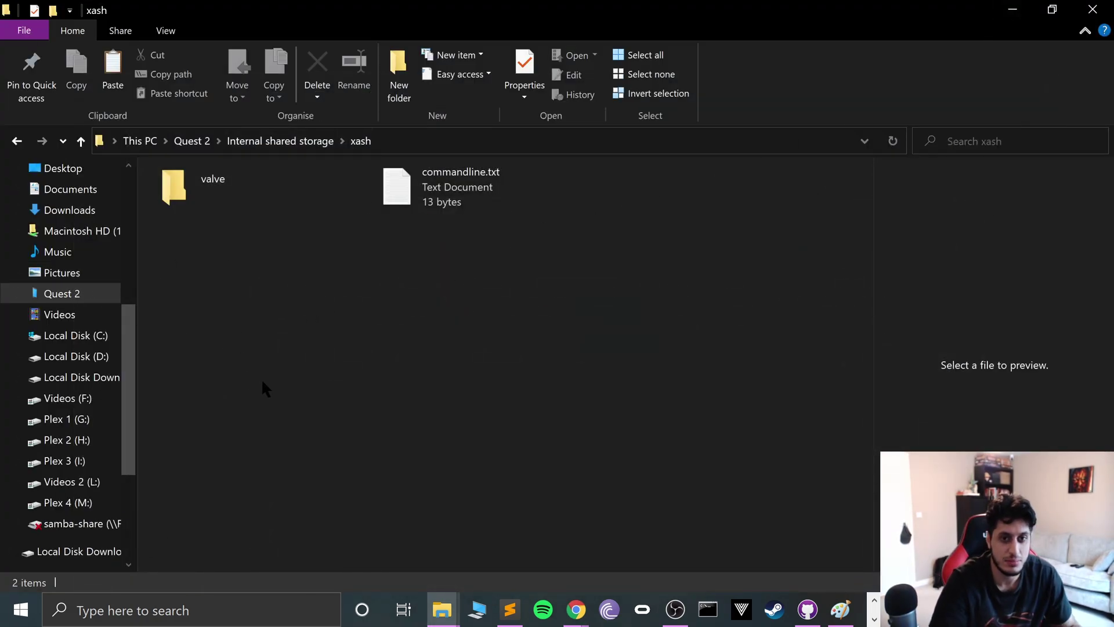
# Start pasting HL_Gold_HD into the xash folder, cancel the copy and delete what was copied
pyautogui.hotkey('ctrl', 'v')
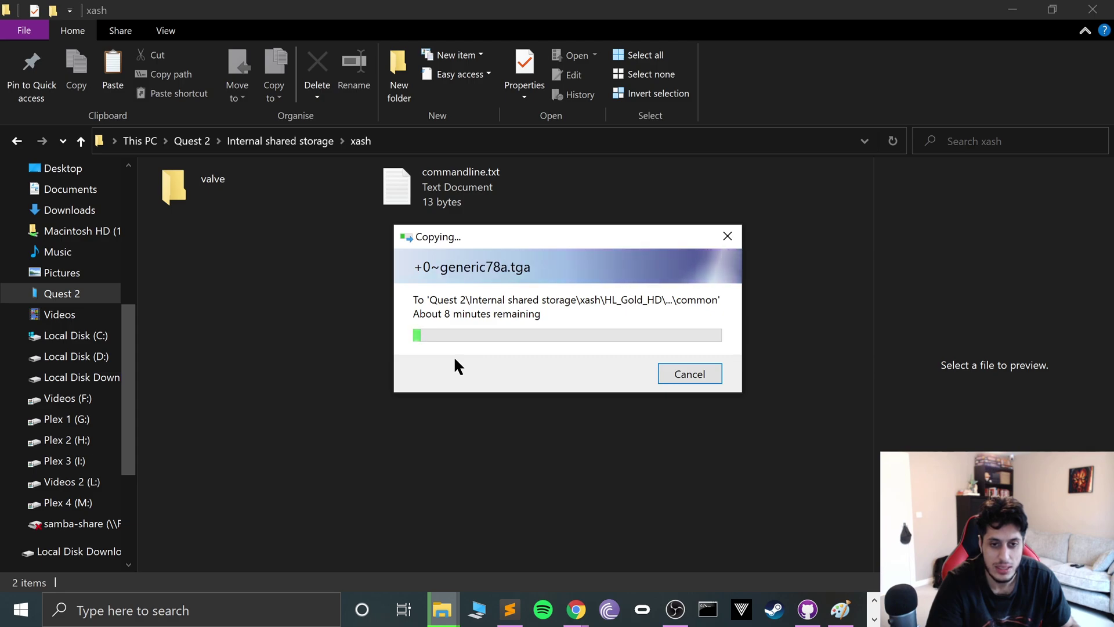
pyautogui.click(666, 370)
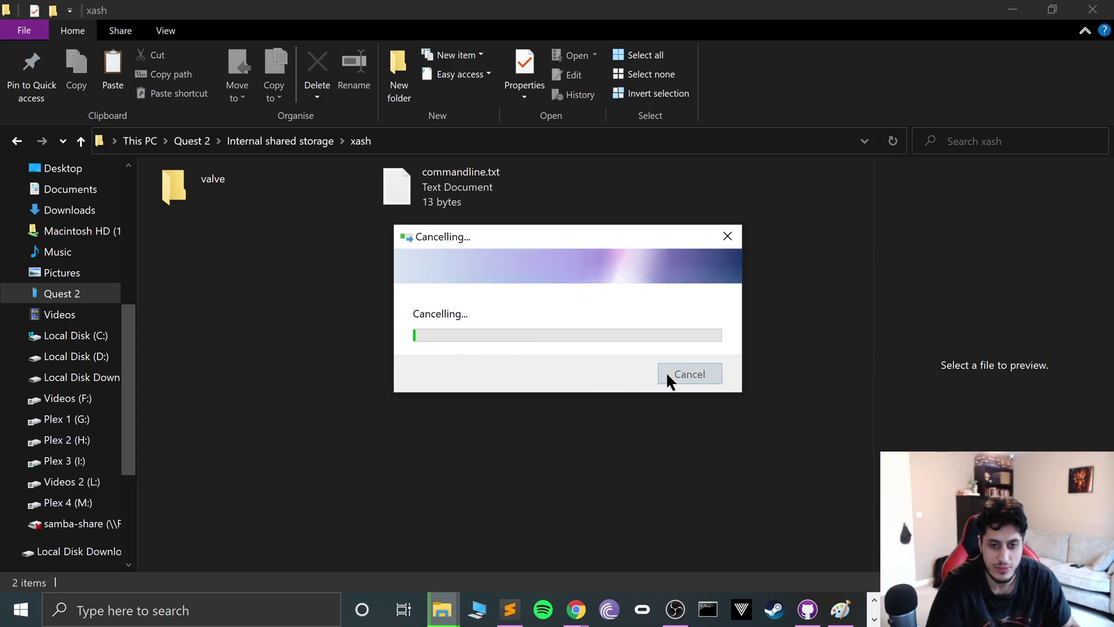
pyautogui.click(640, 186)
pyautogui.press('Delete')
pyautogui.press('Return')
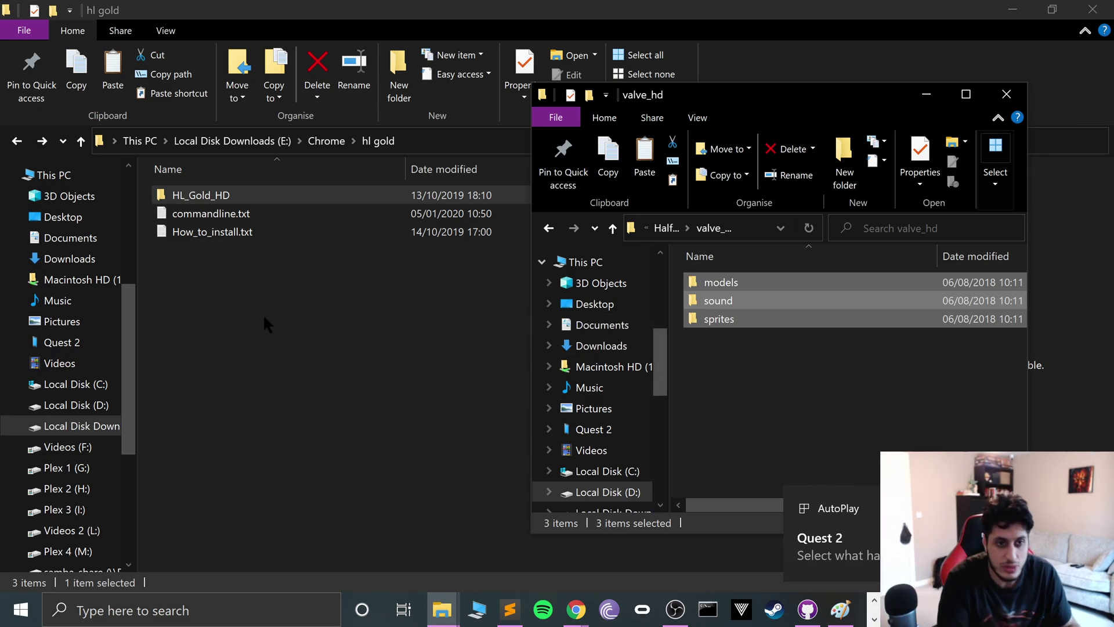
# Browse the valve_hd window to the Quest 2's Internal shared storage and maximize the window
pyautogui.click(585, 262)
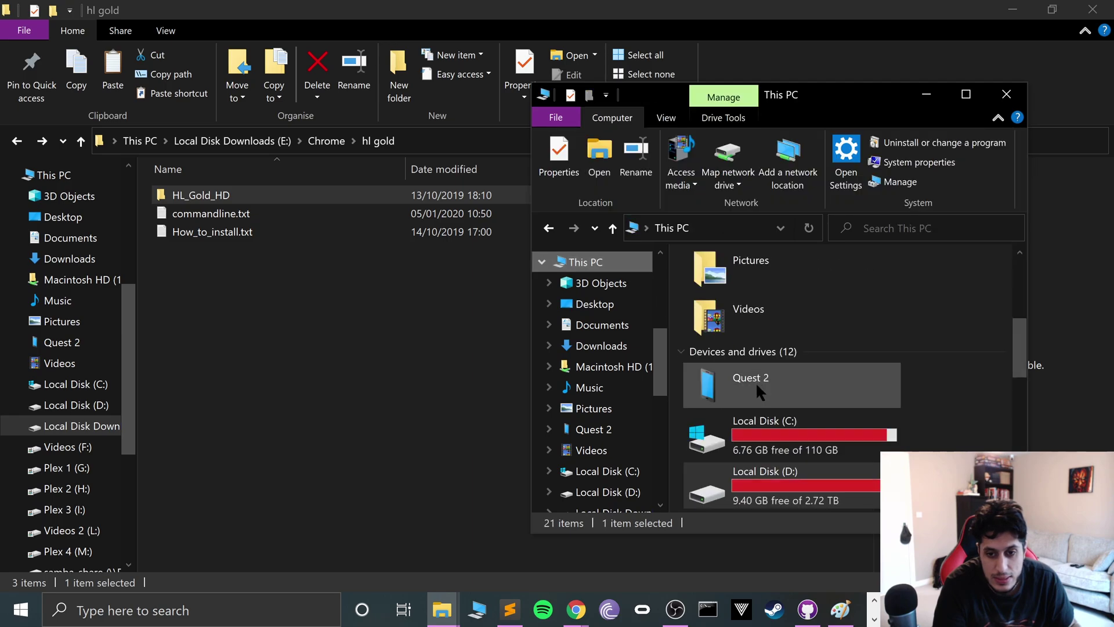
pyautogui.doubleClick(757, 387)
pyautogui.press('Down')
pyautogui.press('Return')
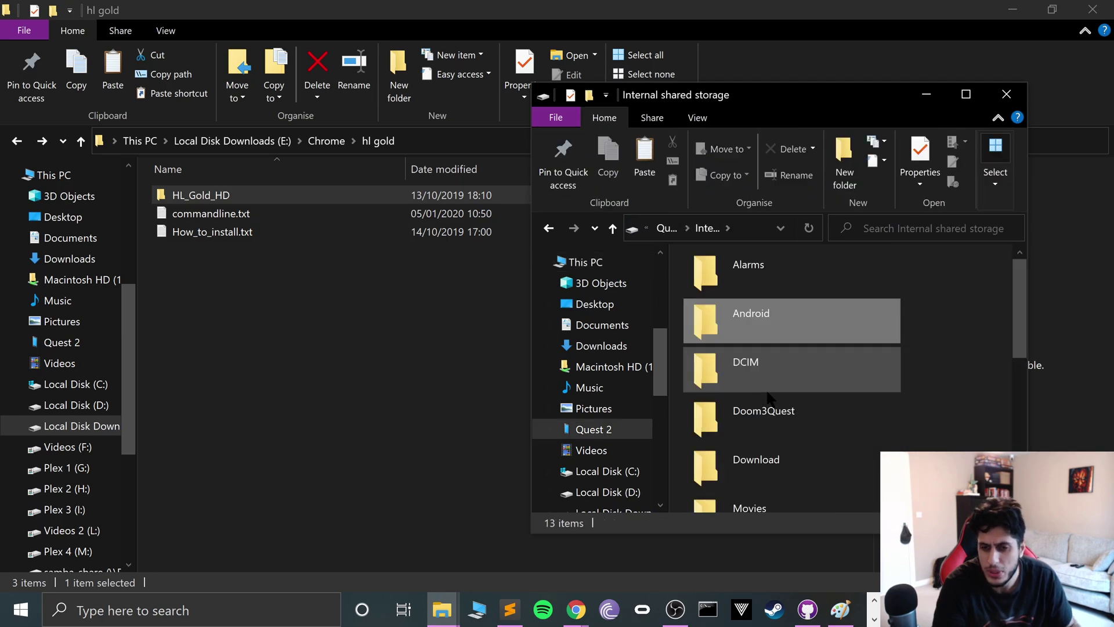
pyautogui.scroll(-2, 897, 442)
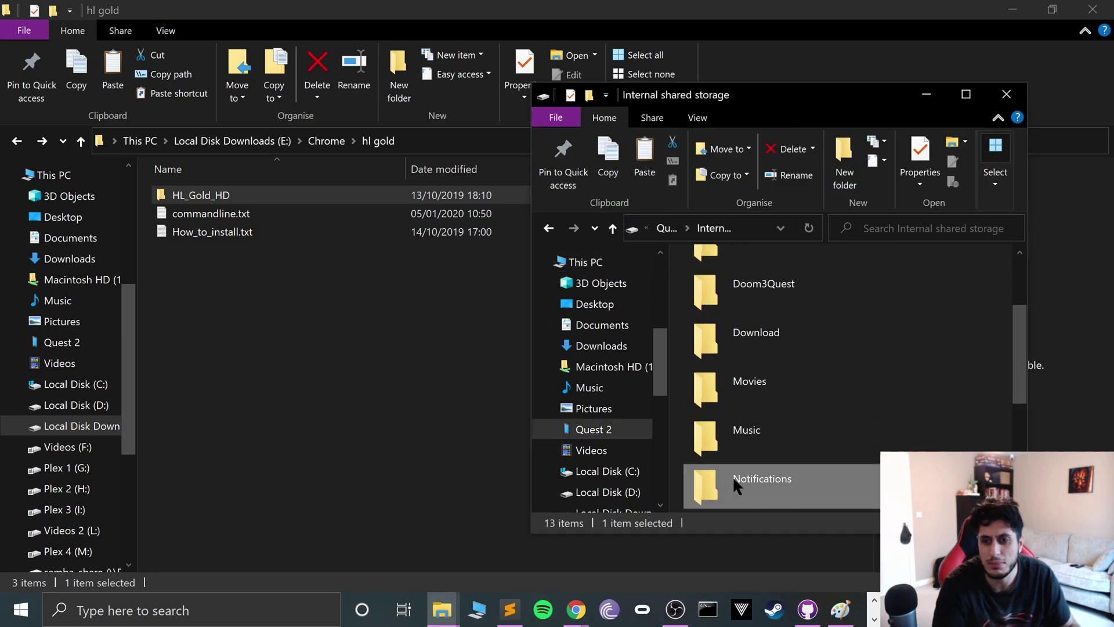
pyautogui.click(966, 94)
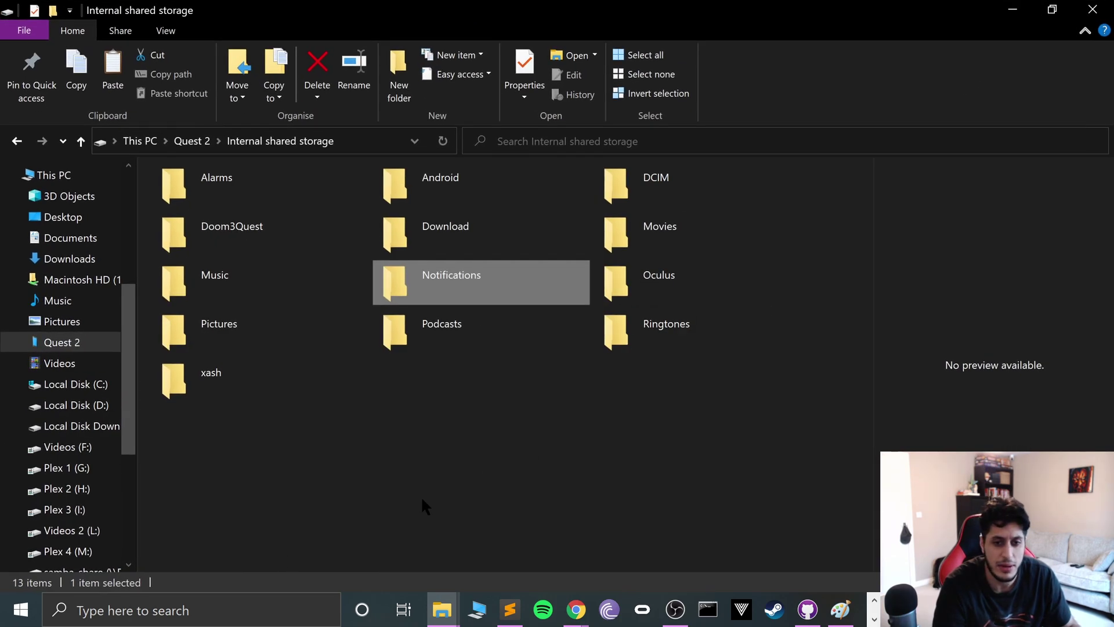
# Open the xash folder and paste the HL_Gold_HD folder into it
pyautogui.press('Down')
pyautogui.press('Left')
pyautogui.press('Down')
pyautogui.press('Return')
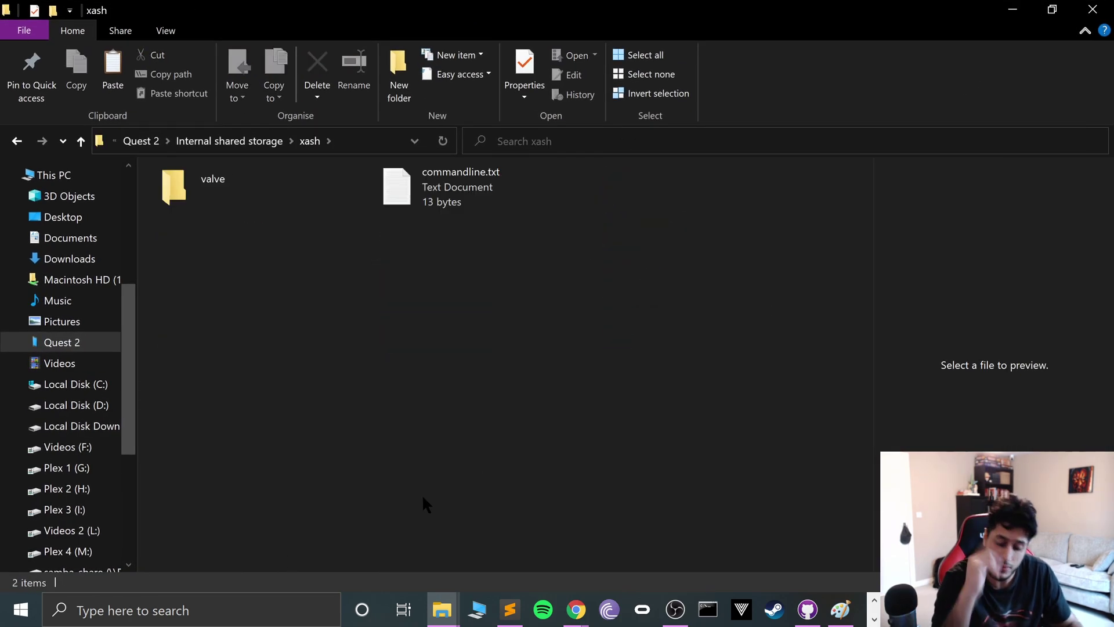
pyautogui.hotkey('ctrl', 'v')
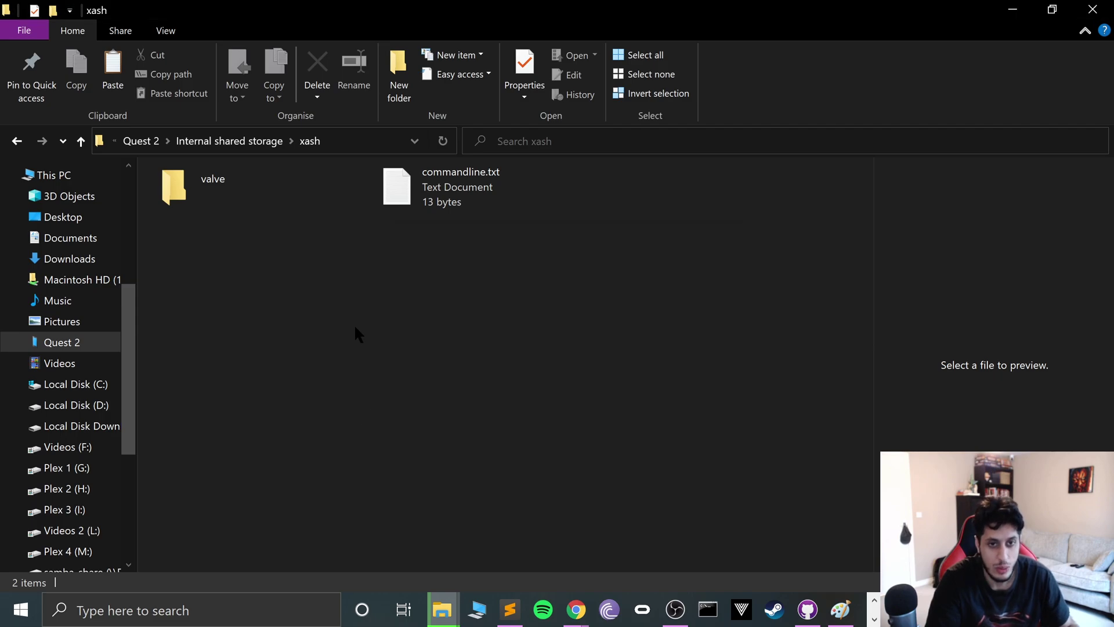
# Open commandline.txt from the xash folder for editing in Notepad
pyautogui.click(468, 177)
pyautogui.rightClick(468, 175)
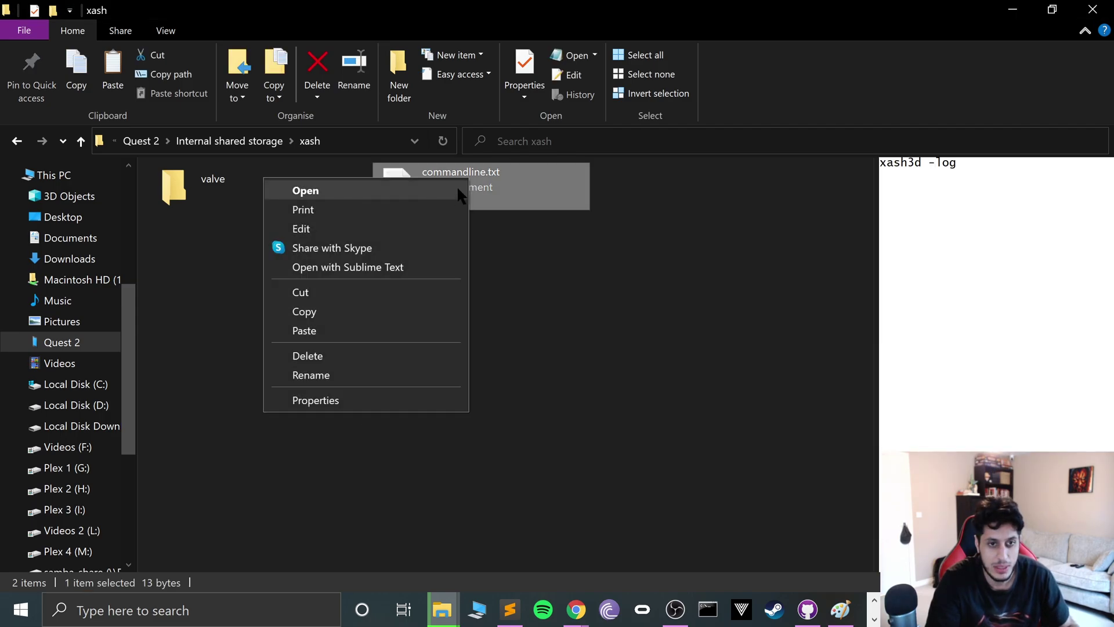
pyautogui.click(443, 226)
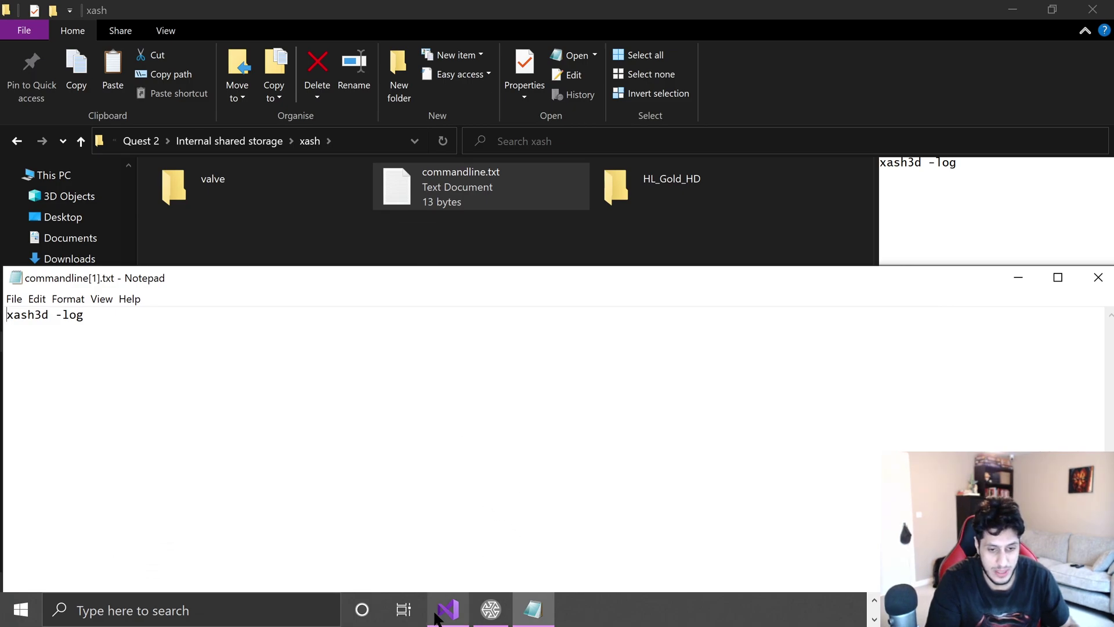
# Switch to the Reddit HD Texture Pack page in Chrome and copy the full xash3d command line ending in "-game hl_gold_hd."
pyautogui.click(874, 602)
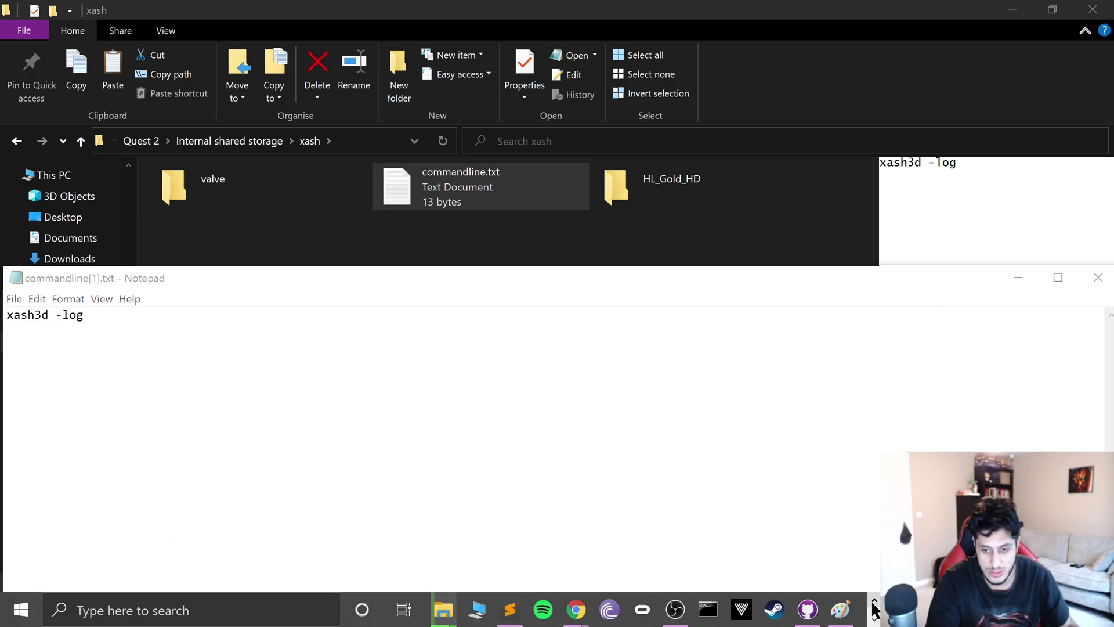
pyautogui.moveTo(574, 609)
pyautogui.click(604, 577)
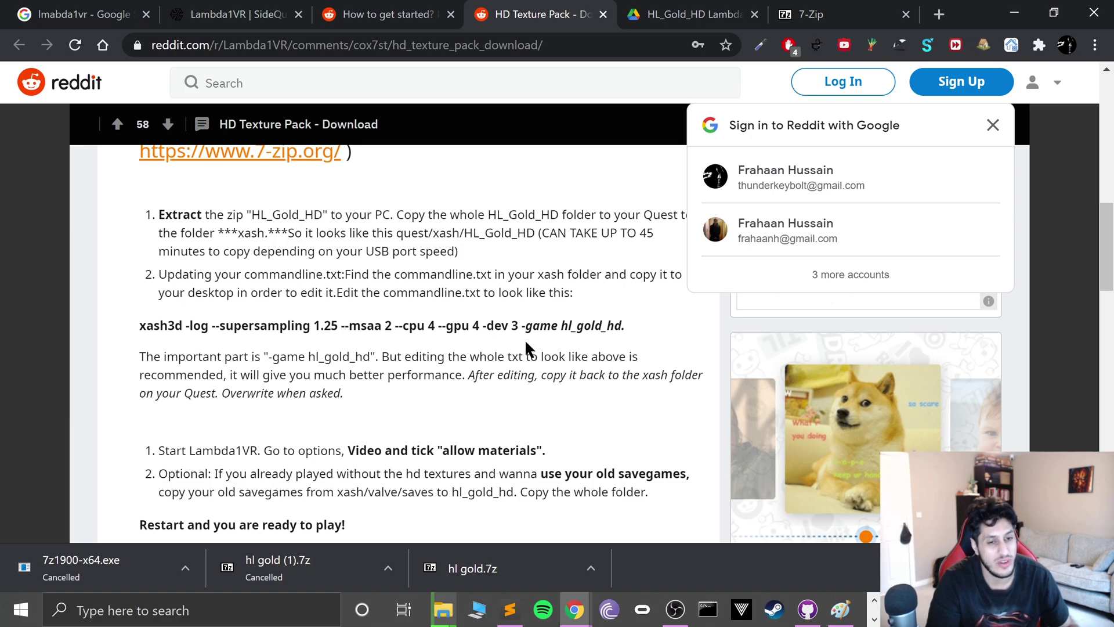
pyautogui.moveTo(625, 323); pyautogui.dragTo(139, 322)
pyautogui.hotkey('ctrl', 'c')
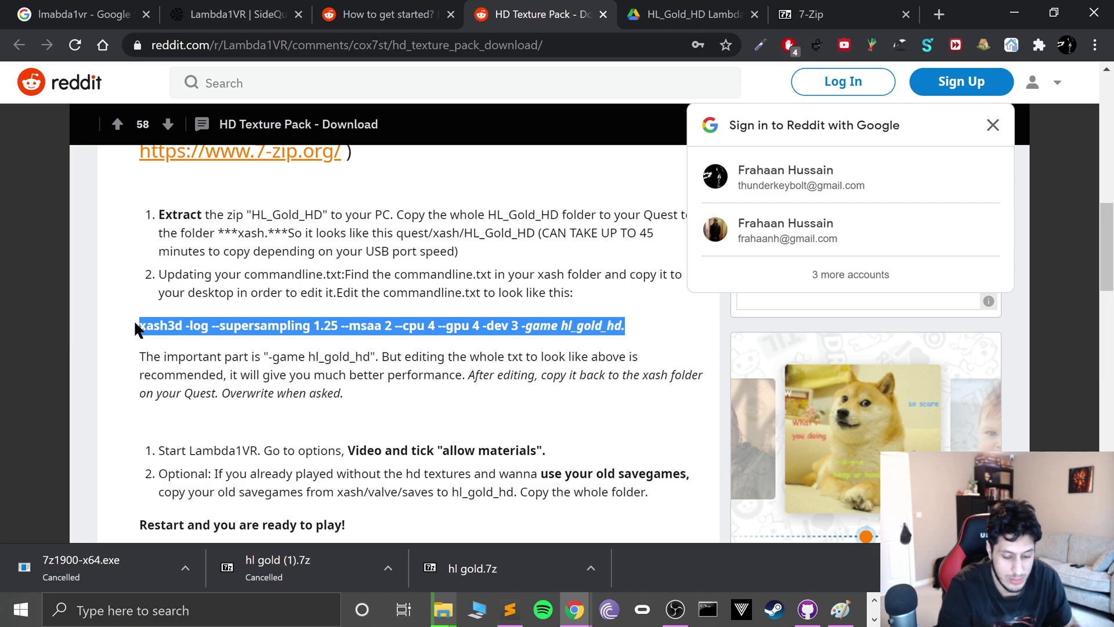
# Find the commandline.txt text for the HD pack under "Improving performance" in the Reddit "How to get started?" guide
pyautogui.hotkey('ctrl', 'shift', 'Tab')
pyautogui.scroll(-20, 426, 472)
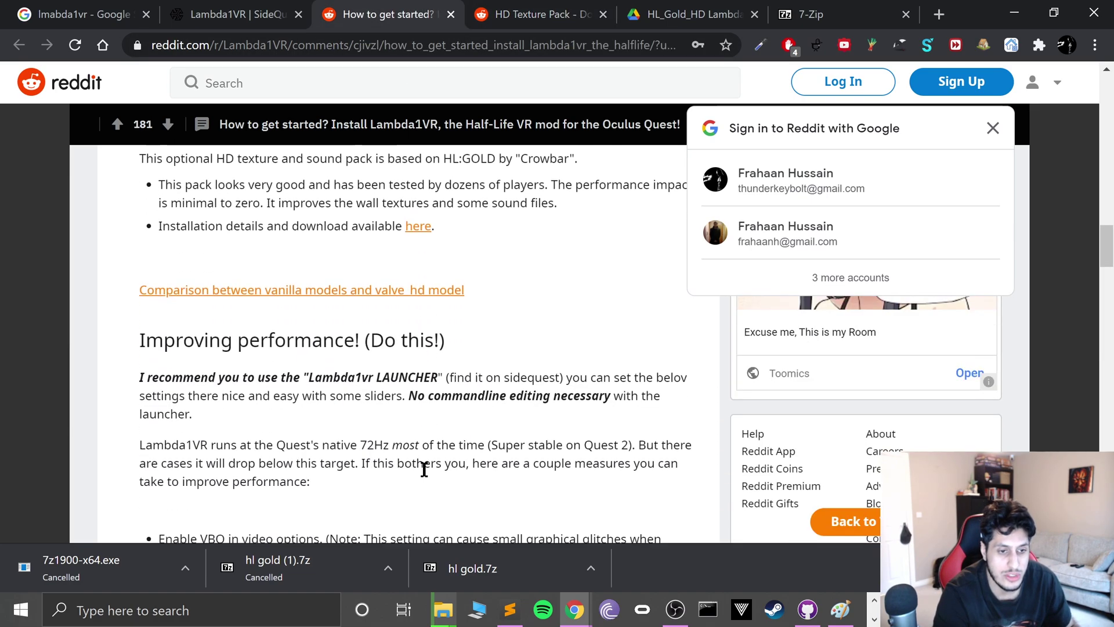
pyautogui.scroll(5, 418, 442)
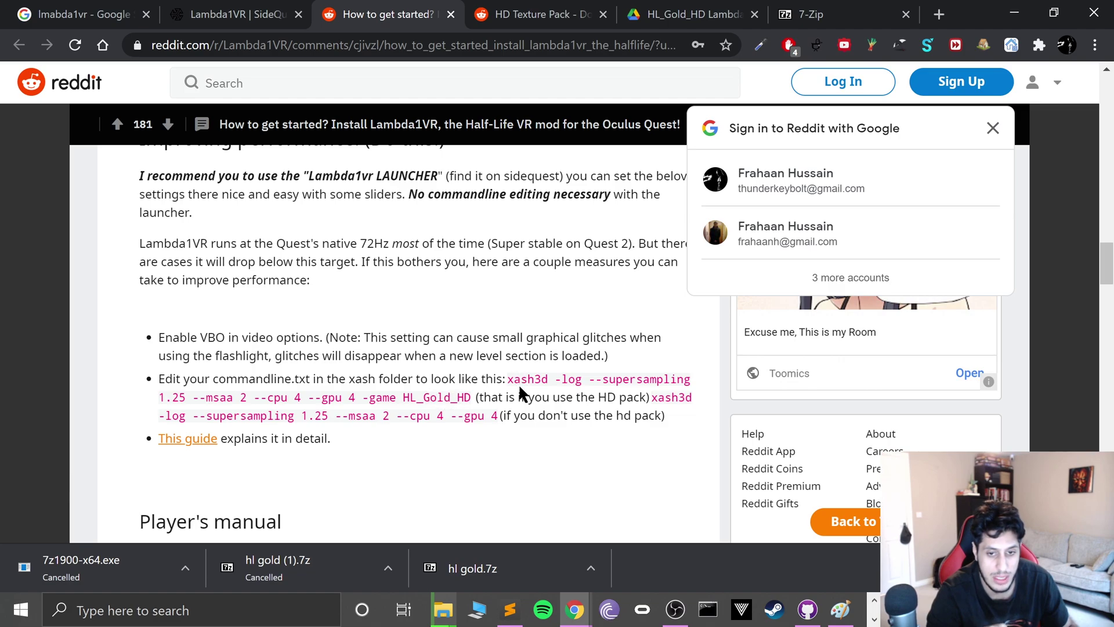
pyautogui.moveTo(521, 385); pyautogui.dragTo(466, 409)
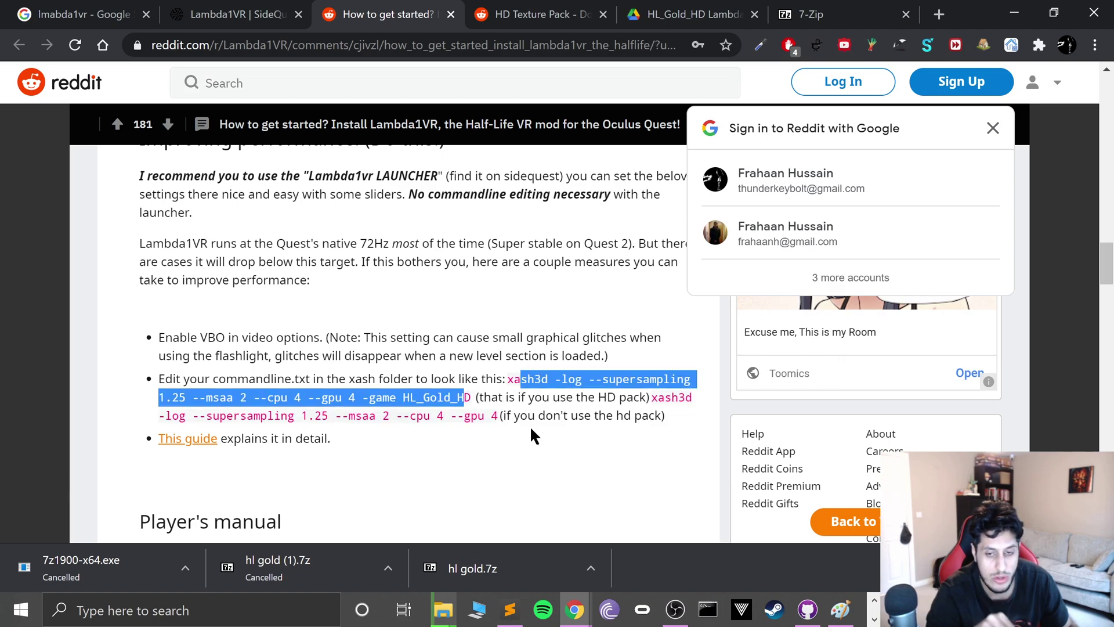
# Open the performance guide linked in the Reddit how-to post and examine its commandline.txt instructions for the HD pack
pyautogui.moveTo(651, 401); pyautogui.dragTo(495, 416)
pyautogui.click(406, 396)
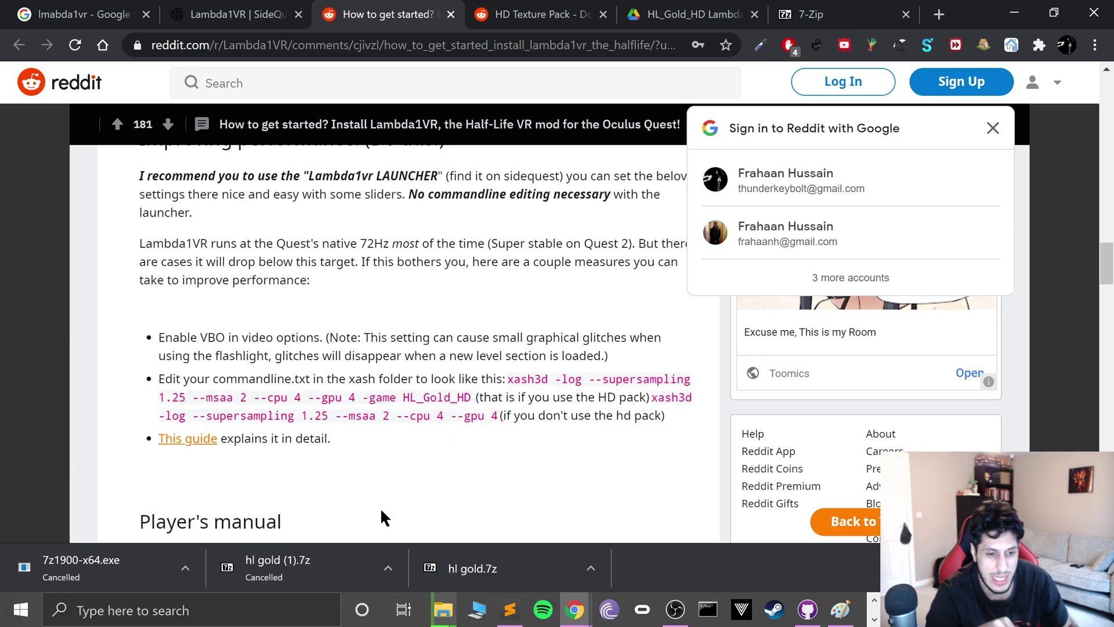
pyautogui.middleClick(197, 439)
pyautogui.click(458, 14)
pyautogui.scroll(-1, 514, 394)
pyautogui.scroll(-7, 513, 395)
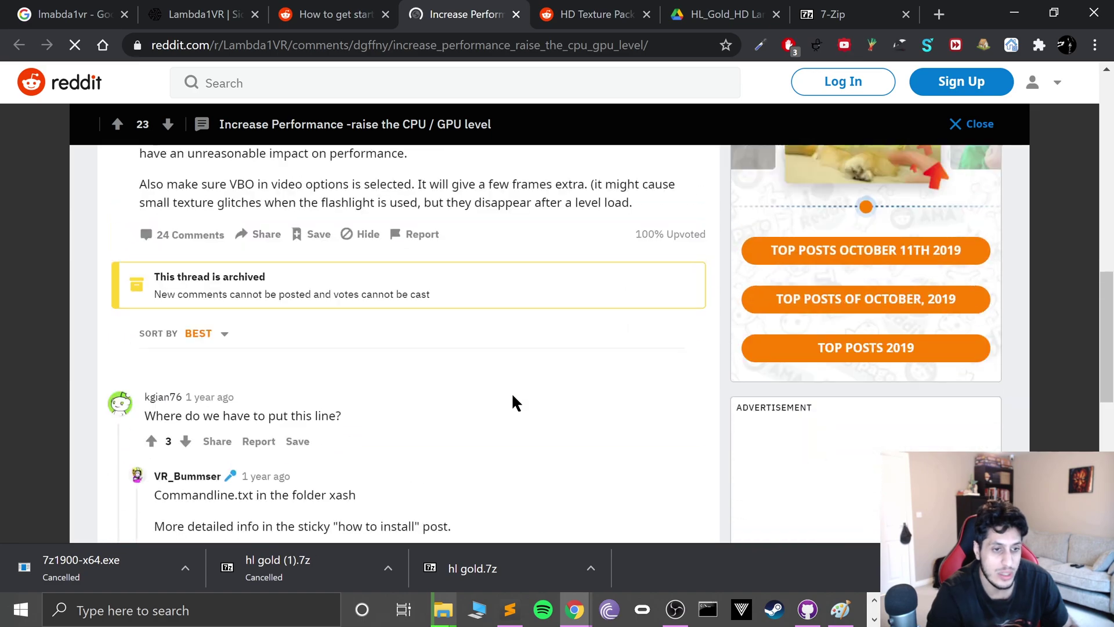
pyautogui.scroll(4, 512, 403)
pyautogui.scroll(2, 513, 406)
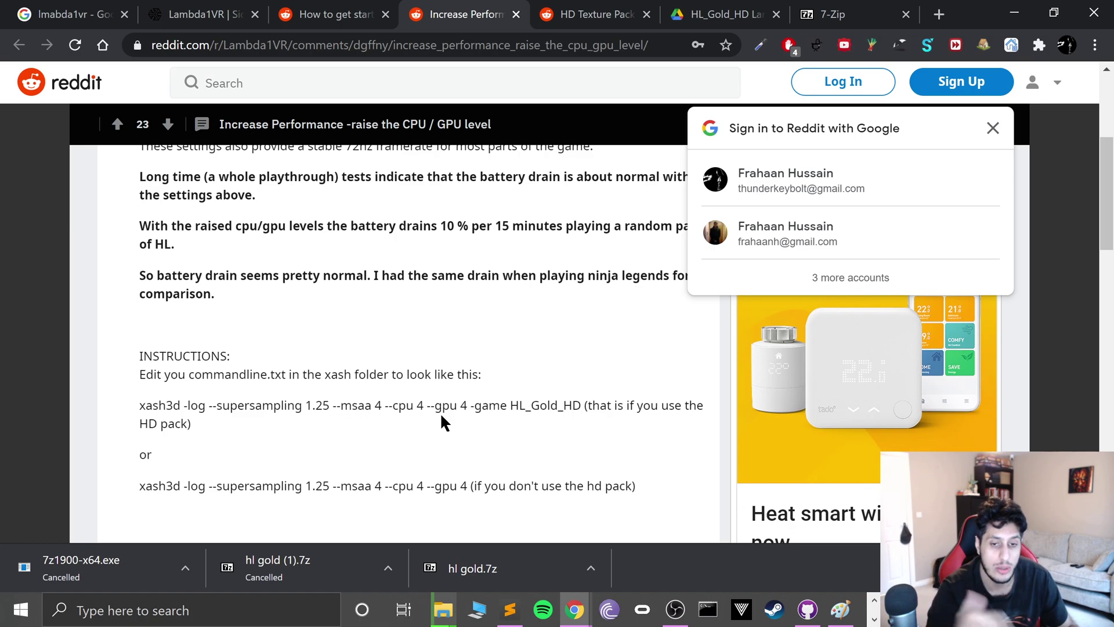
pyautogui.scroll(3, 440, 415)
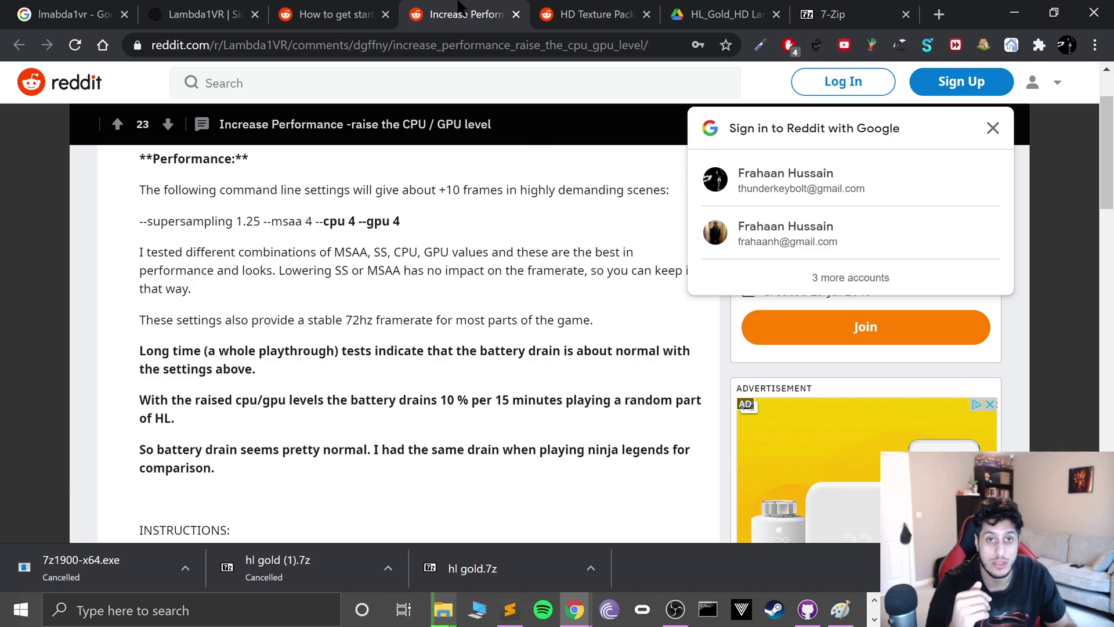
# Switch to Notepad and replace the whole text of commandline.txt with the copied xash3d command line ending in "-game hl_gold_hd."
pyautogui.click(569, 8)
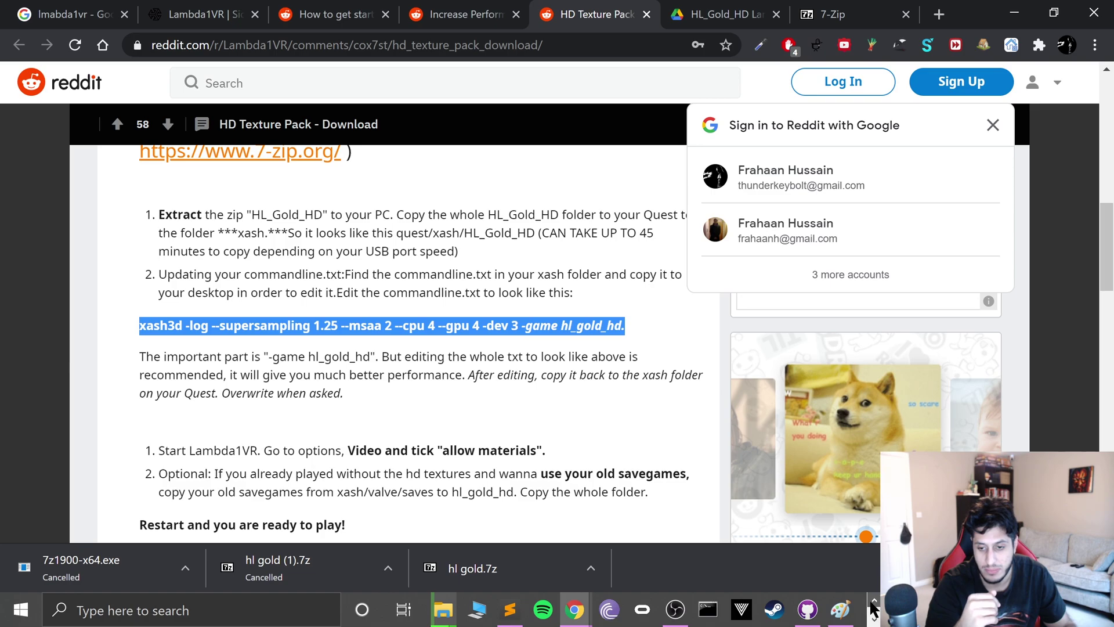
pyautogui.click(873, 619)
pyautogui.click(536, 609)
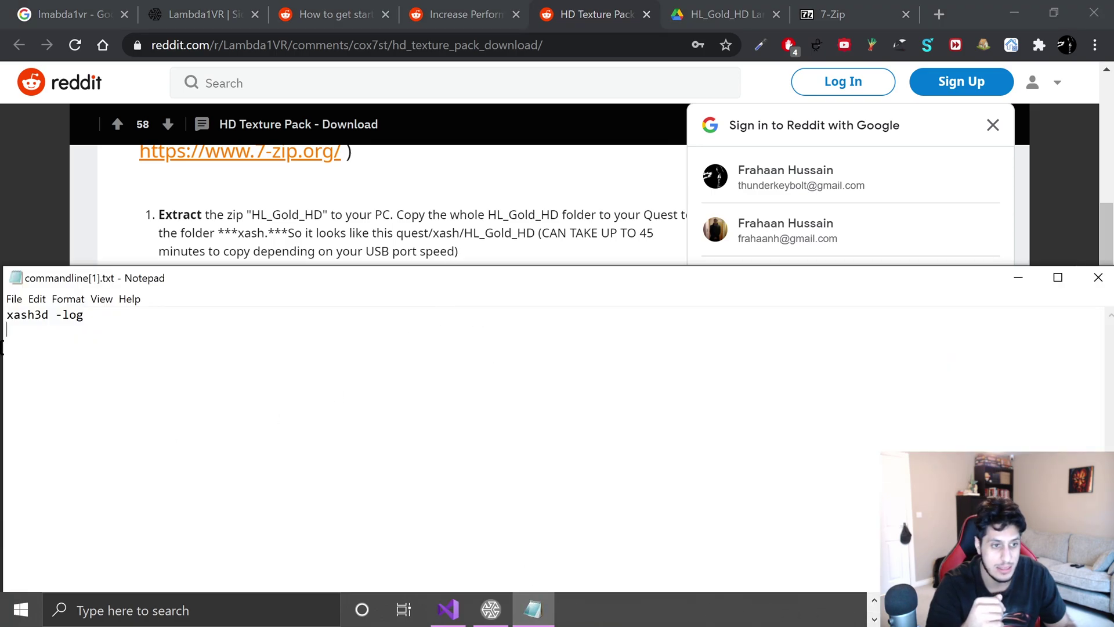
pyautogui.hotkey('ctrl', 'a')
pyautogui.hotkey('ctrl', 'v')
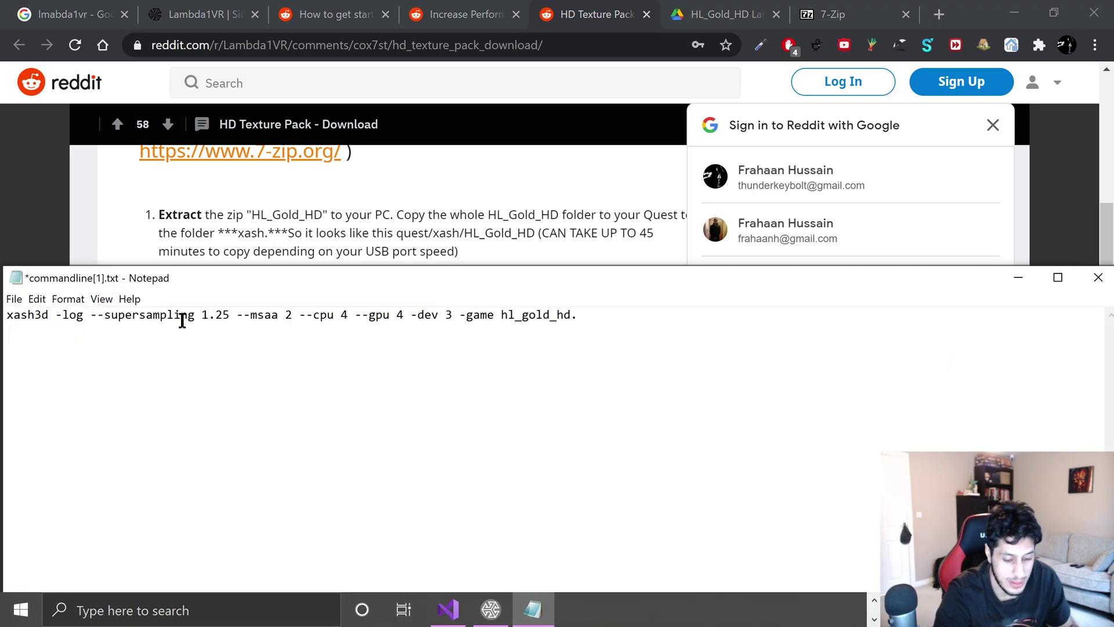
# Save the edited file to the Desktop as commandline.txt and close Notepad
pyautogui.hotkey('ctrl', 's')
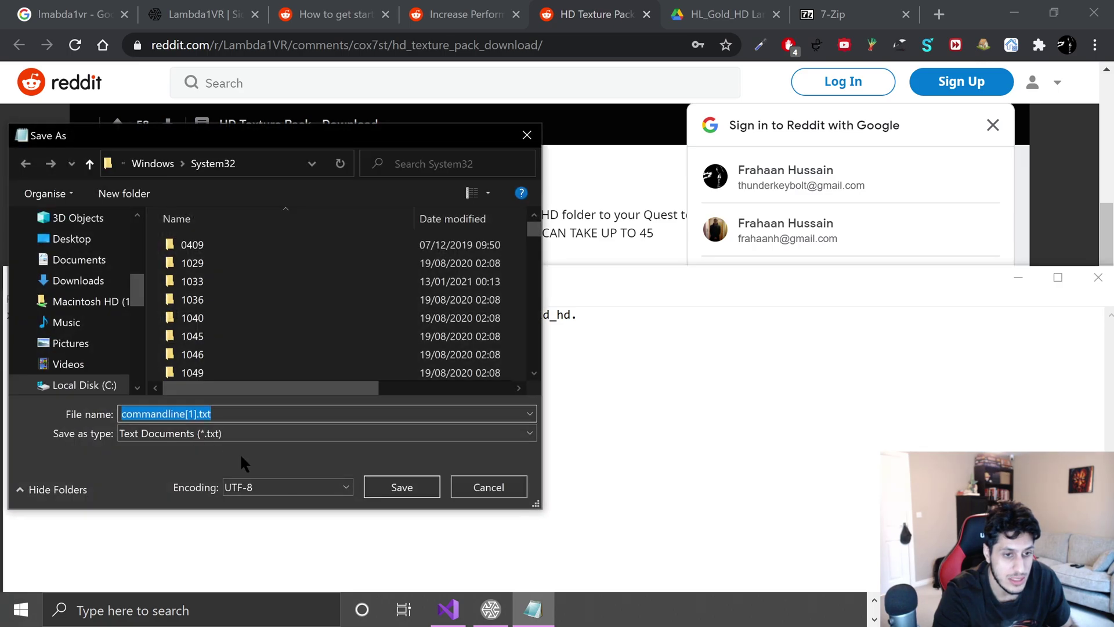
pyautogui.click(202, 414)
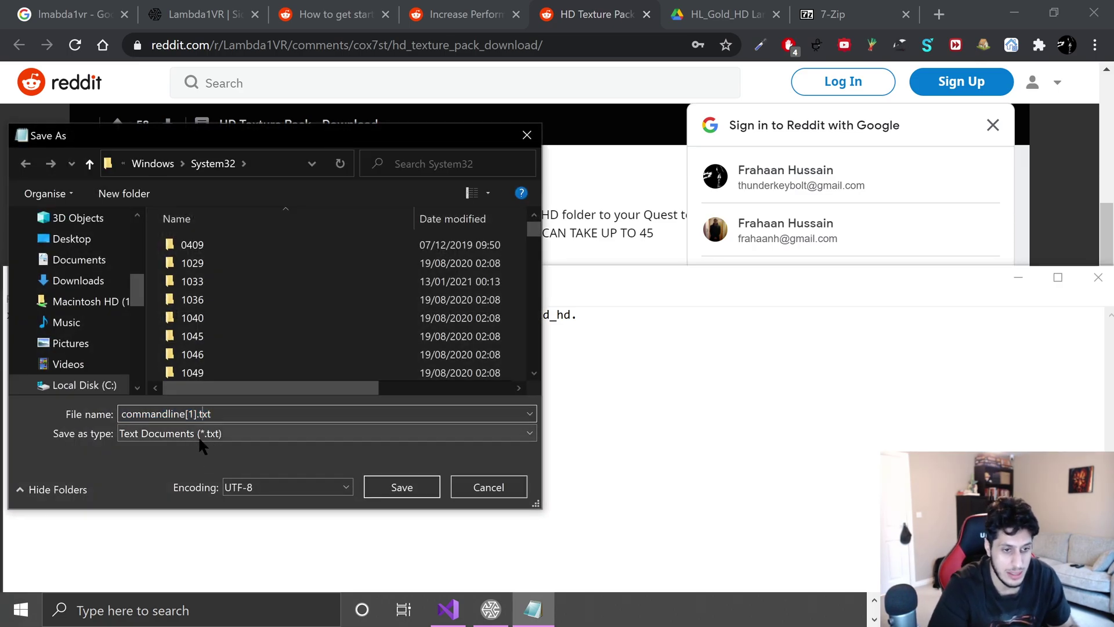
pyautogui.press('BackSpace')
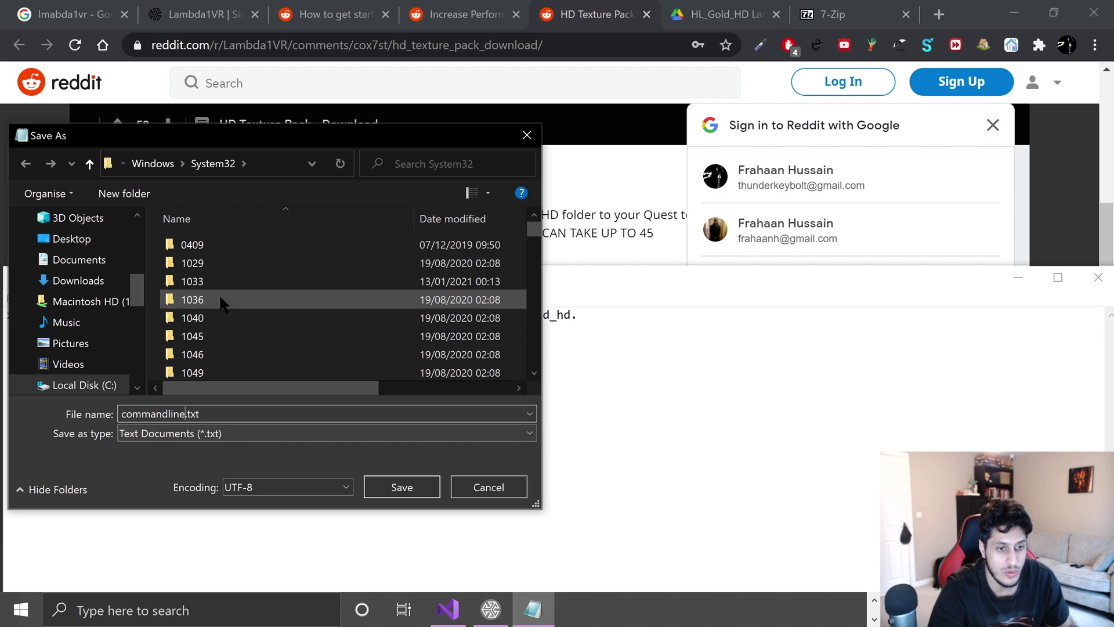
pyautogui.scroll(-2, 32, 368)
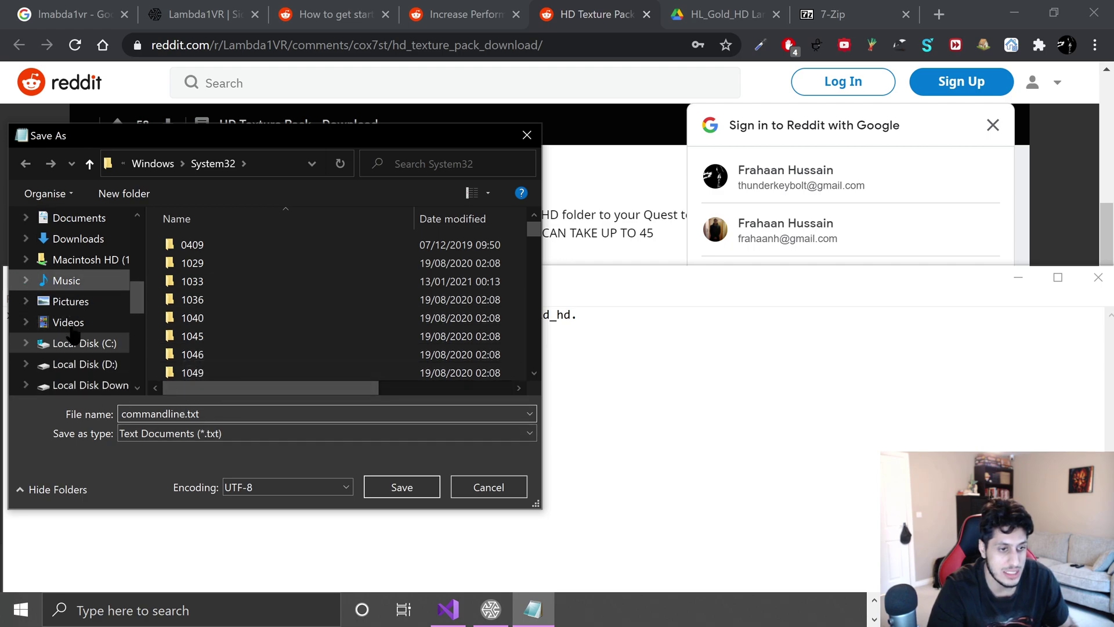
pyautogui.scroll(3, 80, 254)
pyautogui.scroll(-5, 80, 254)
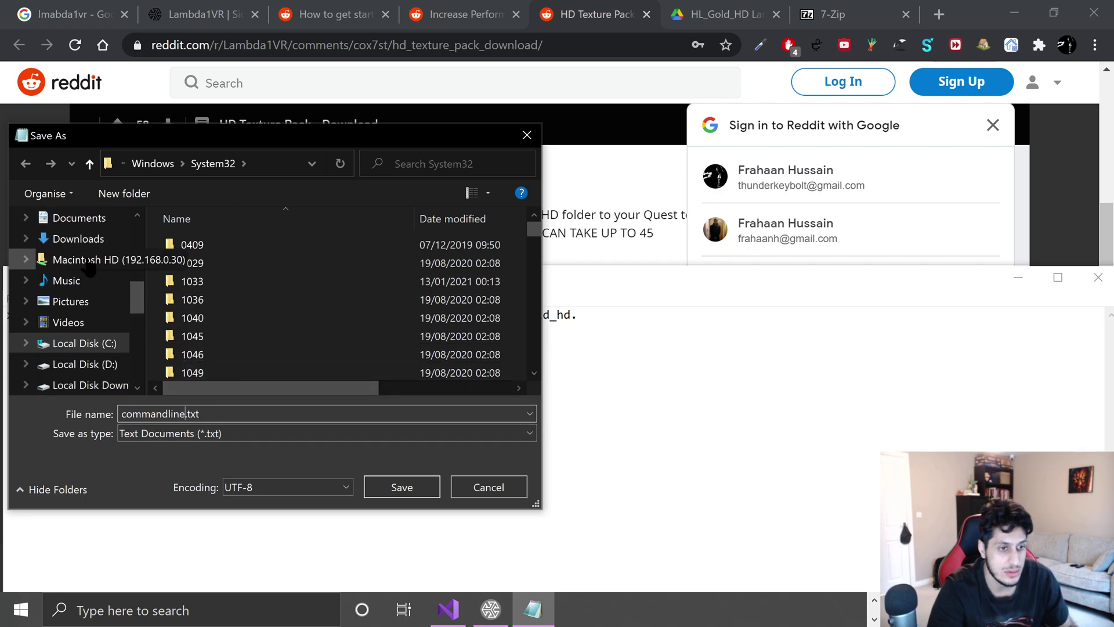
pyautogui.scroll(5, 88, 266)
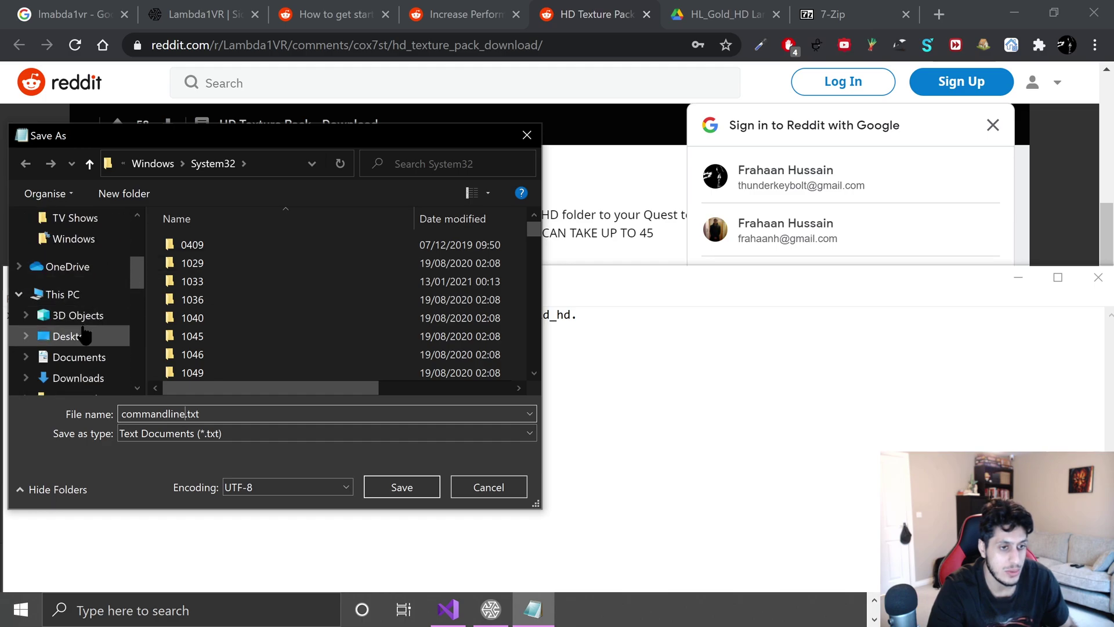
pyautogui.click(85, 335)
pyautogui.click(386, 489)
pyautogui.click(1097, 277)
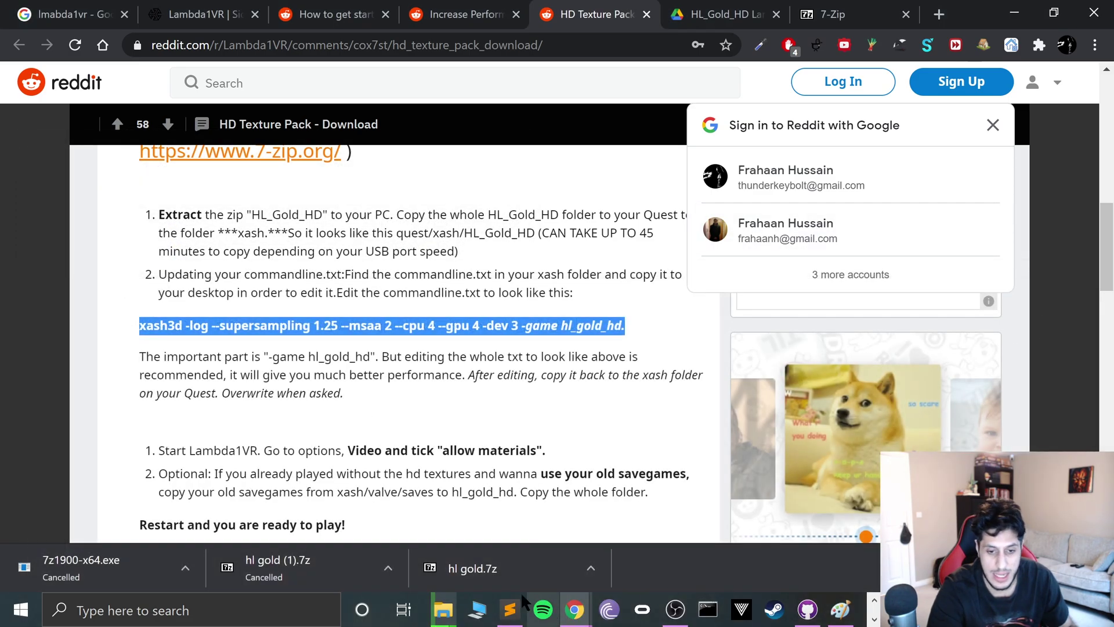
# In File Explorer, copy commandline.txt from the Desktop into the Quest 2's xash folder, replacing the existing file
pyautogui.click(442, 609)
pyautogui.click(479, 542)
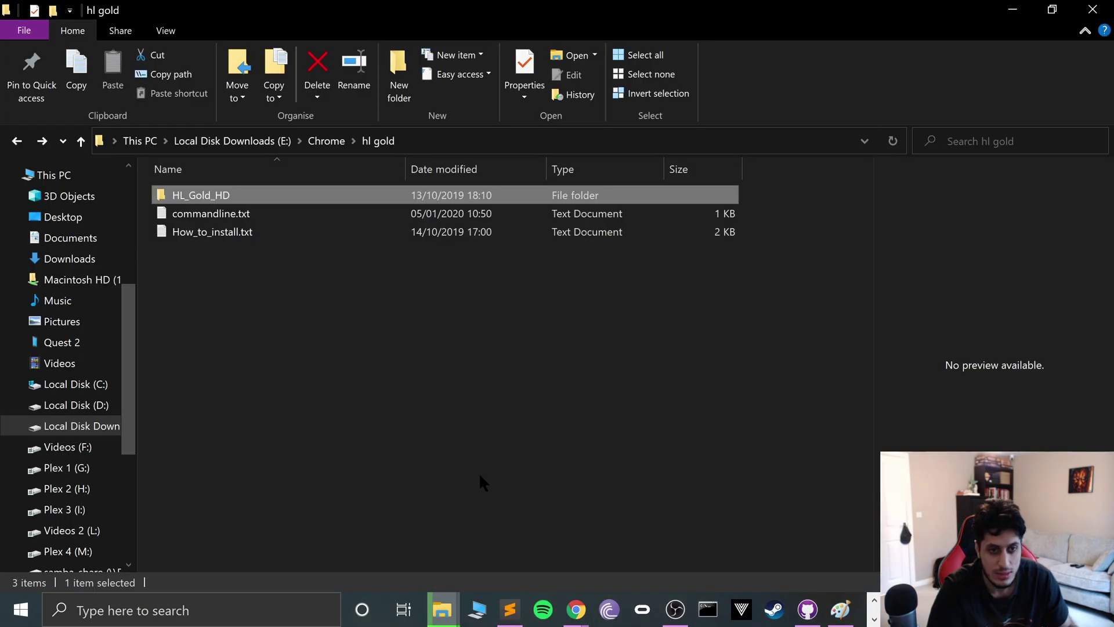
pyautogui.moveTo(443, 609)
pyautogui.click(279, 524)
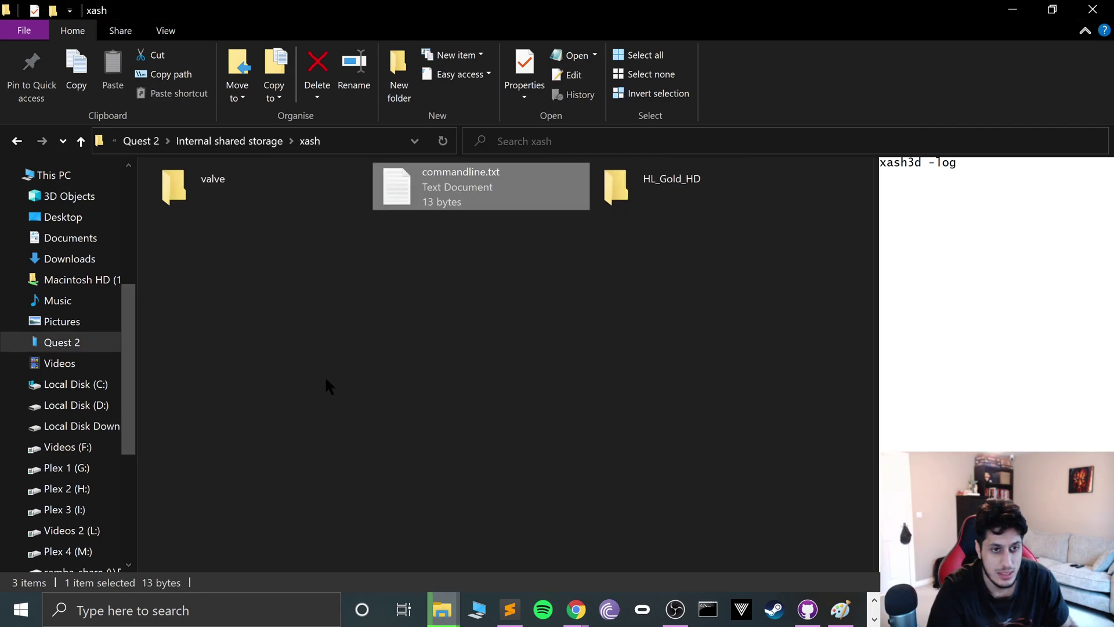
pyautogui.click(87, 218)
pyautogui.click(209, 231)
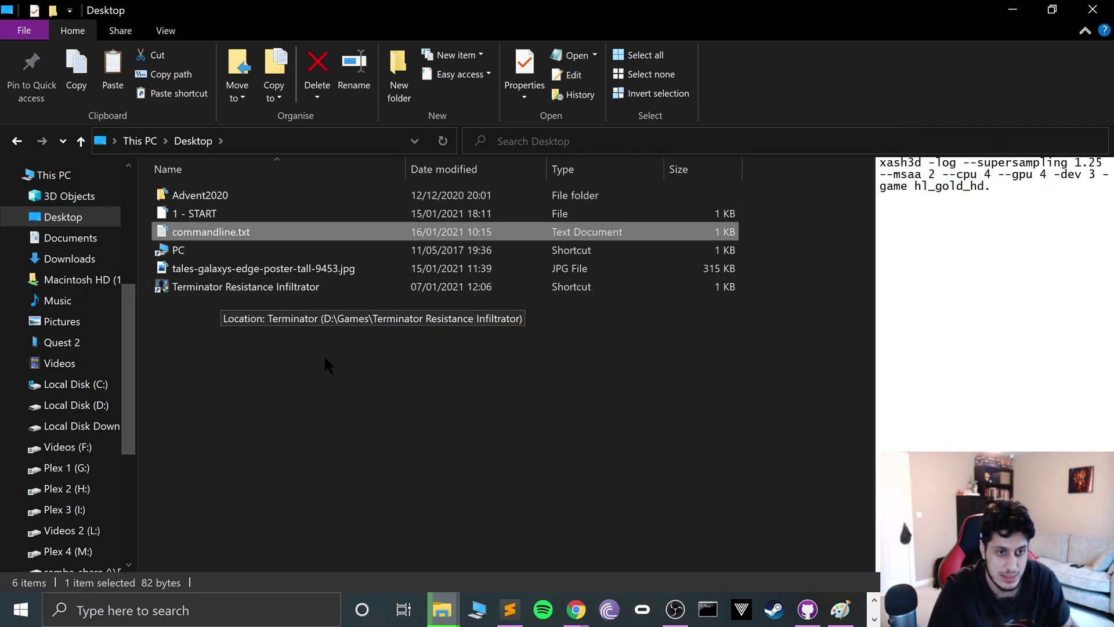
pyautogui.hotkey('alt', 'Left')
pyautogui.click(371, 365)
pyautogui.hotkey('ctrl', 'v')
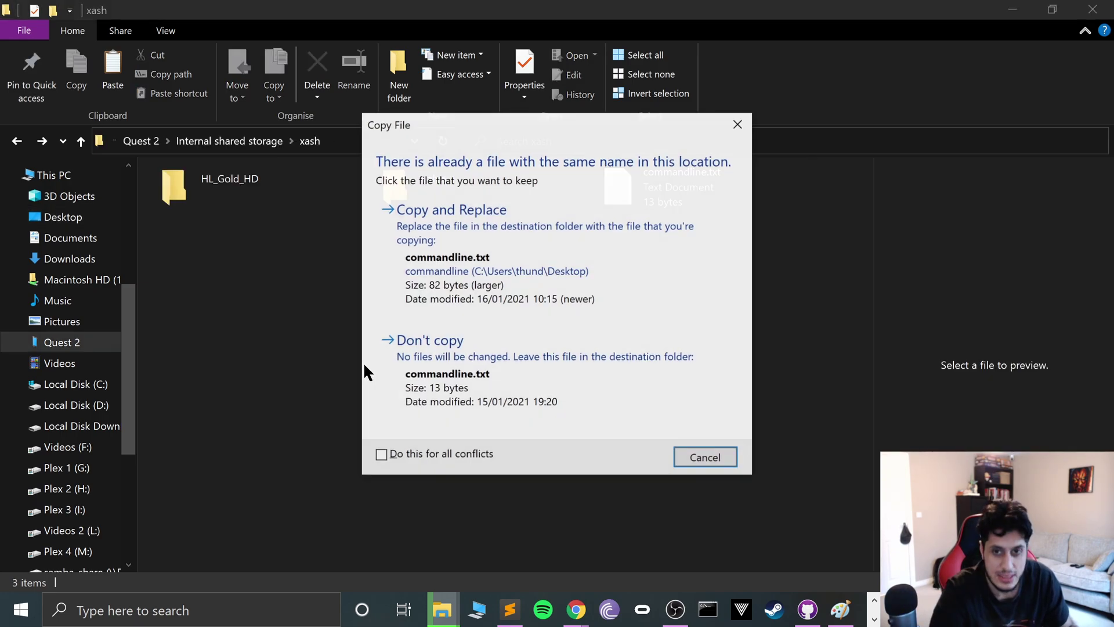
pyautogui.click(487, 231)
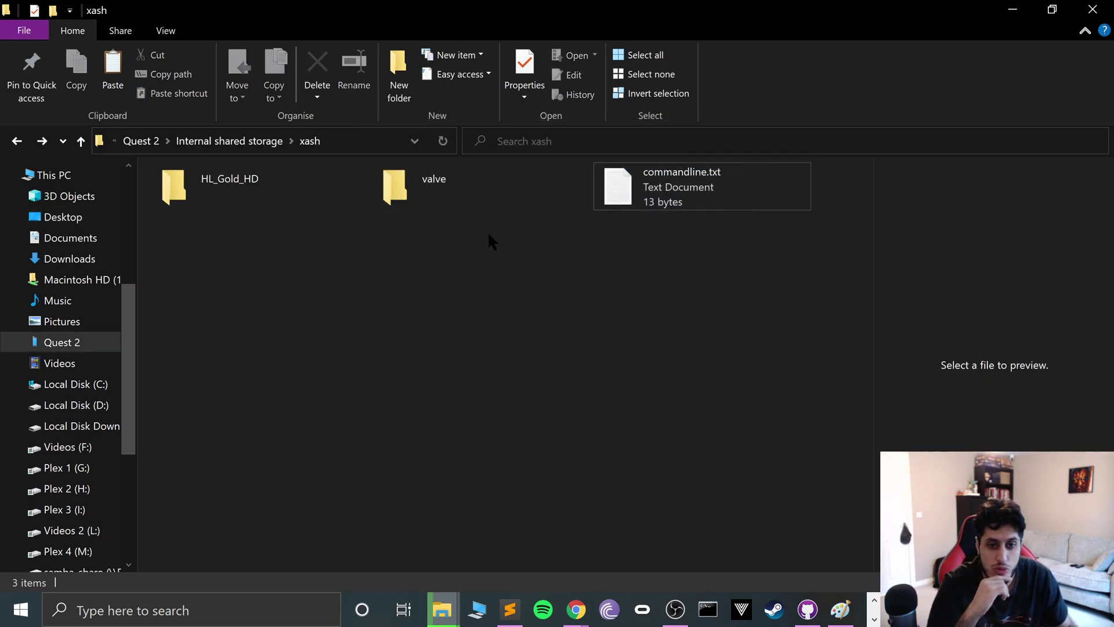
# Check the contents of commandline.txt in the xash folder in the preview and in Notepad
pyautogui.click(604, 203)
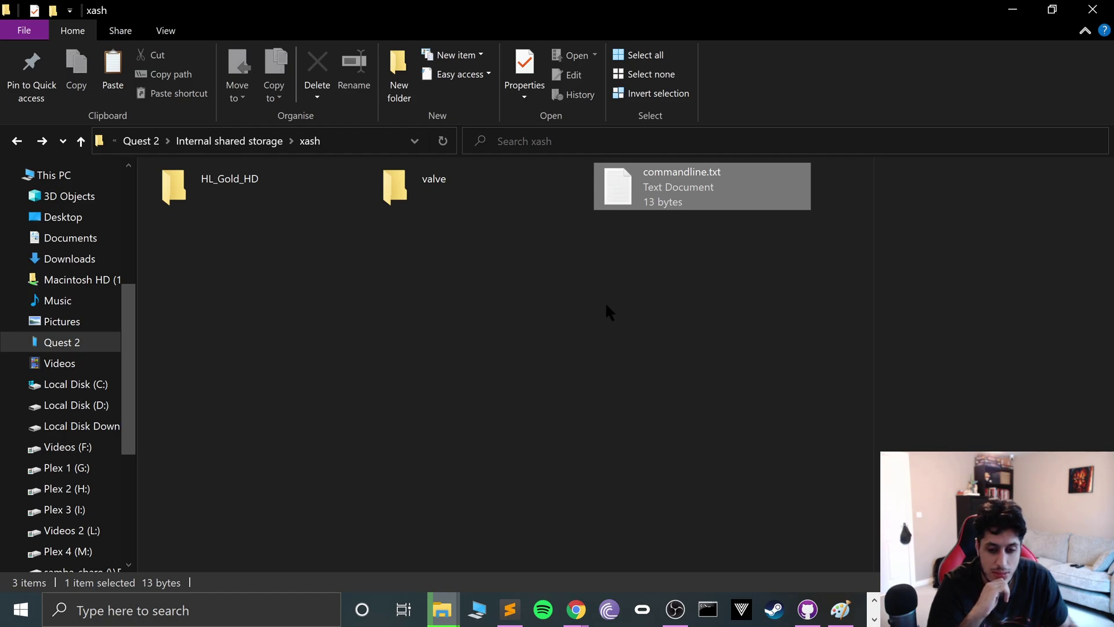
pyautogui.moveTo(441, 609)
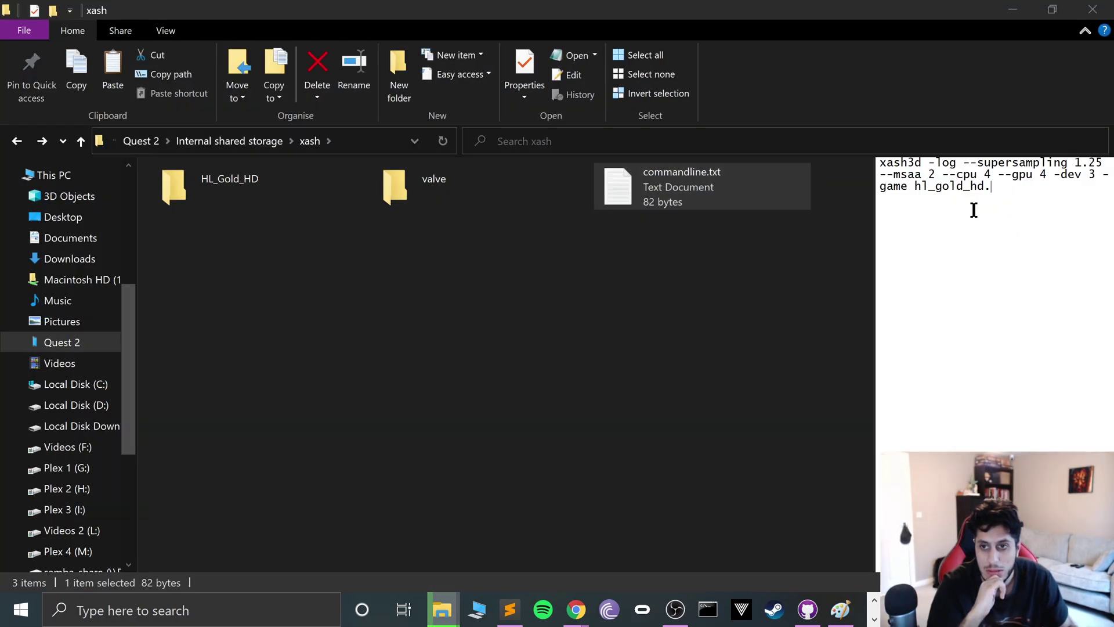
pyautogui.doubleClick(702, 197)
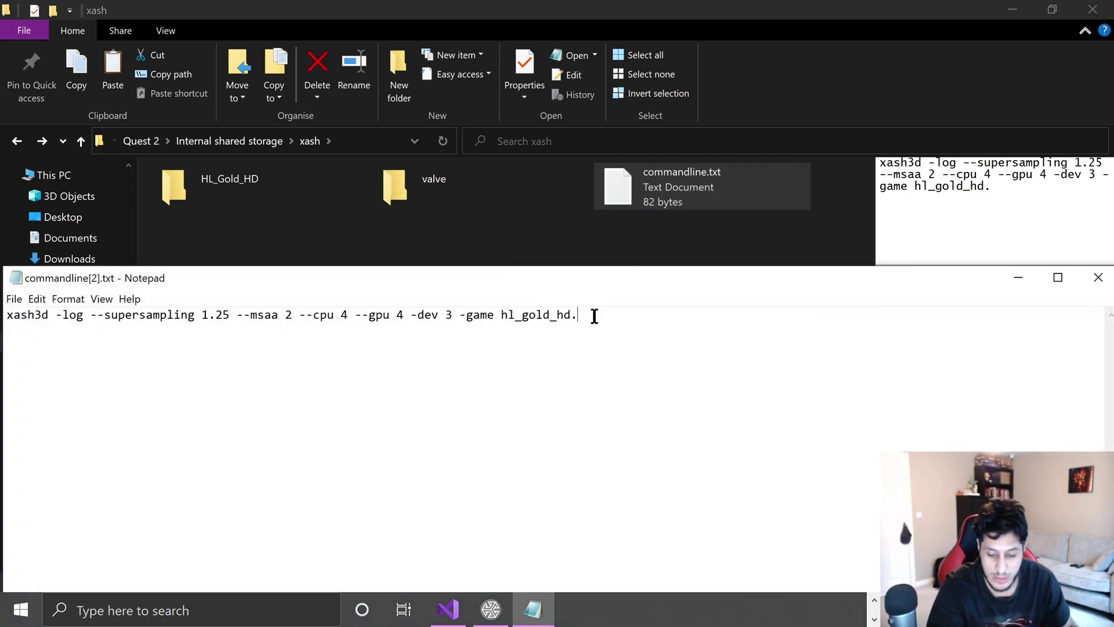
pyautogui.click(1098, 278)
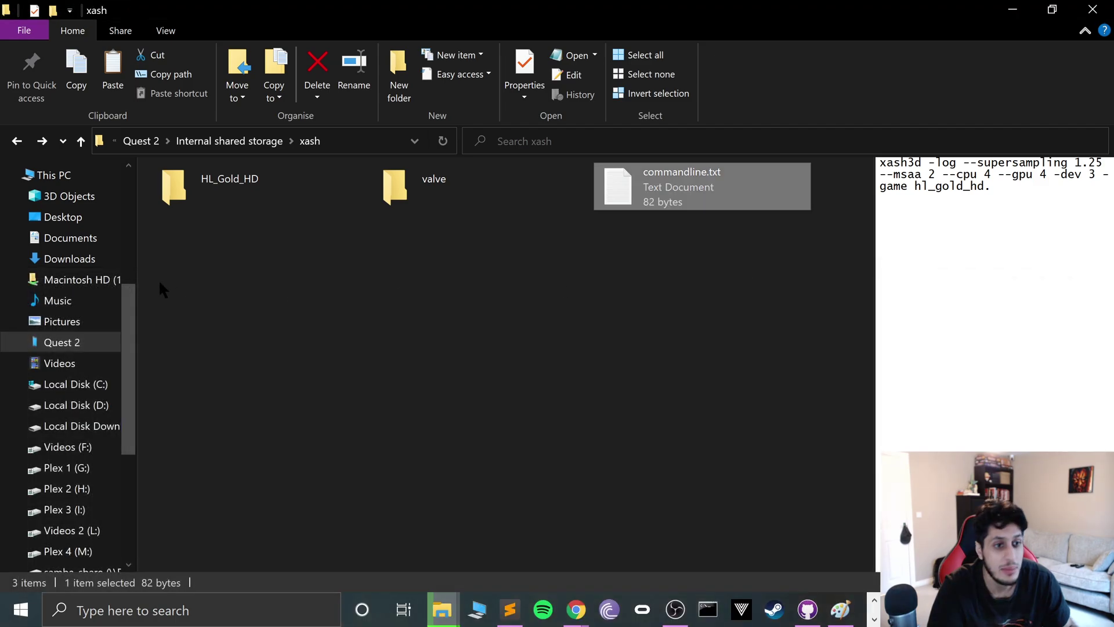
# Open commandline.txt from the Desktop, remove the full stop after "hl_gold_hd" and save the file
pyautogui.click(64, 217)
pyautogui.doubleClick(191, 231)
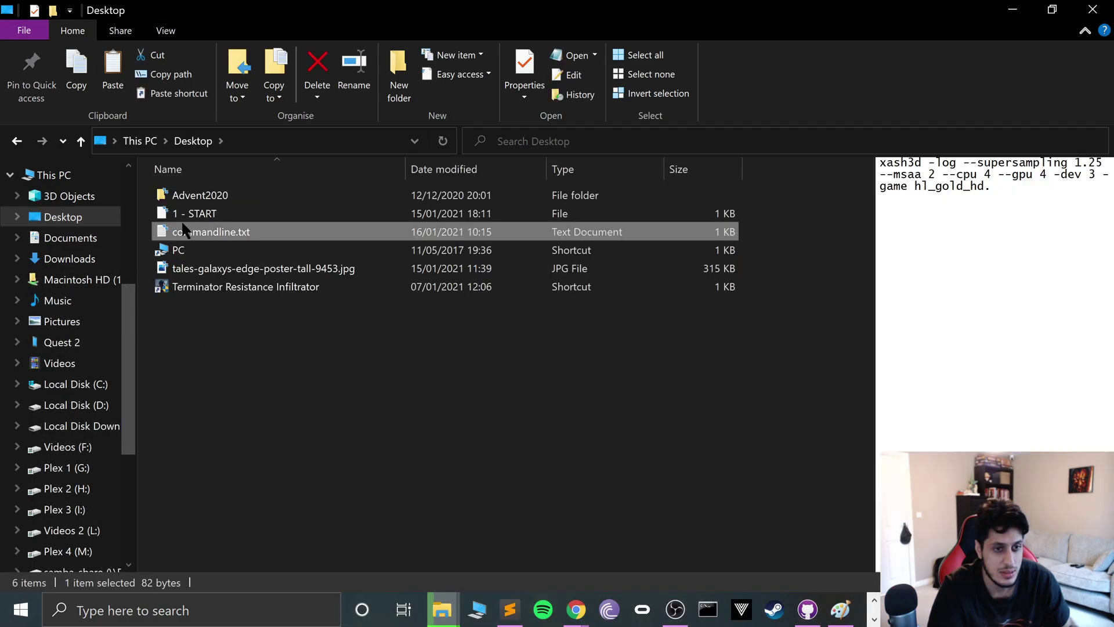
pyautogui.press('BackSpace')
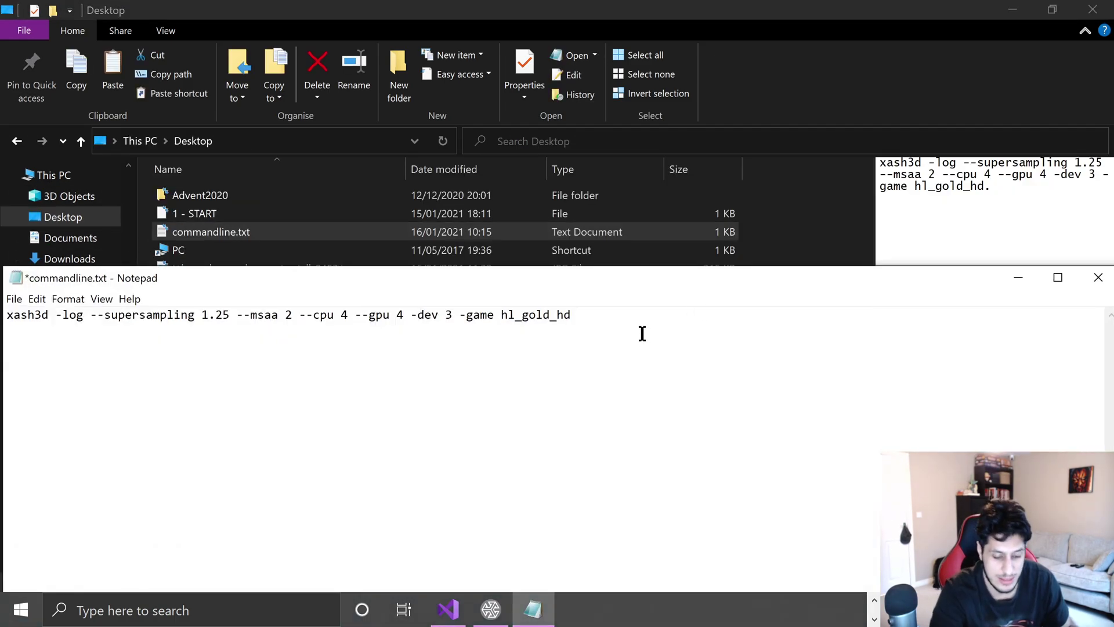
pyautogui.hotkey('ctrl', 's')
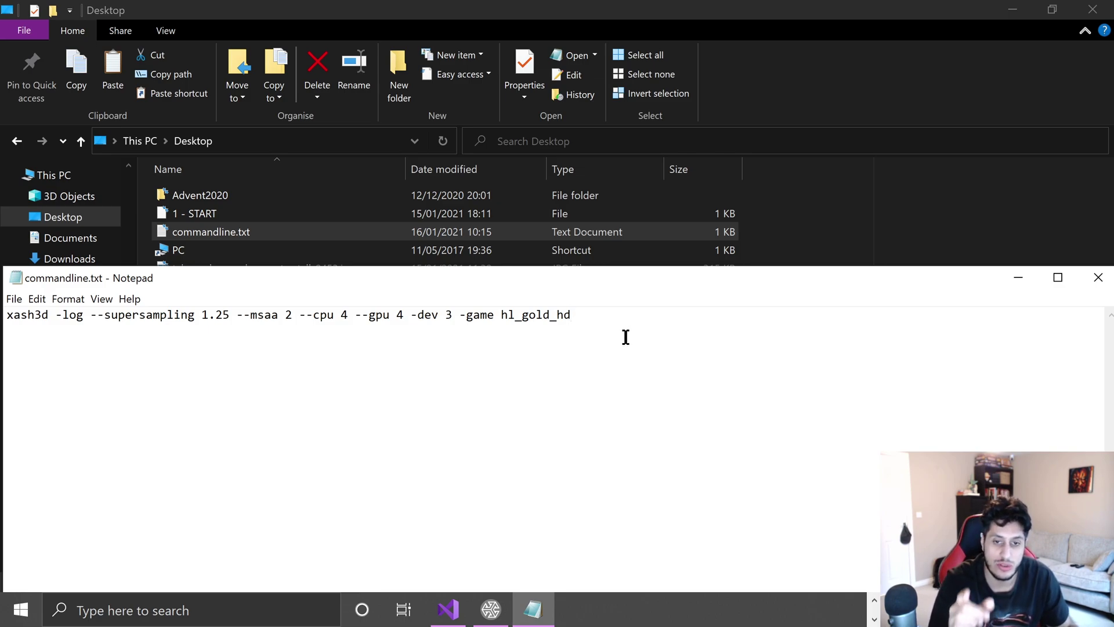
pyautogui.moveTo(604, 317); pyautogui.dragTo(456, 316)
pyautogui.press('BackSpace')
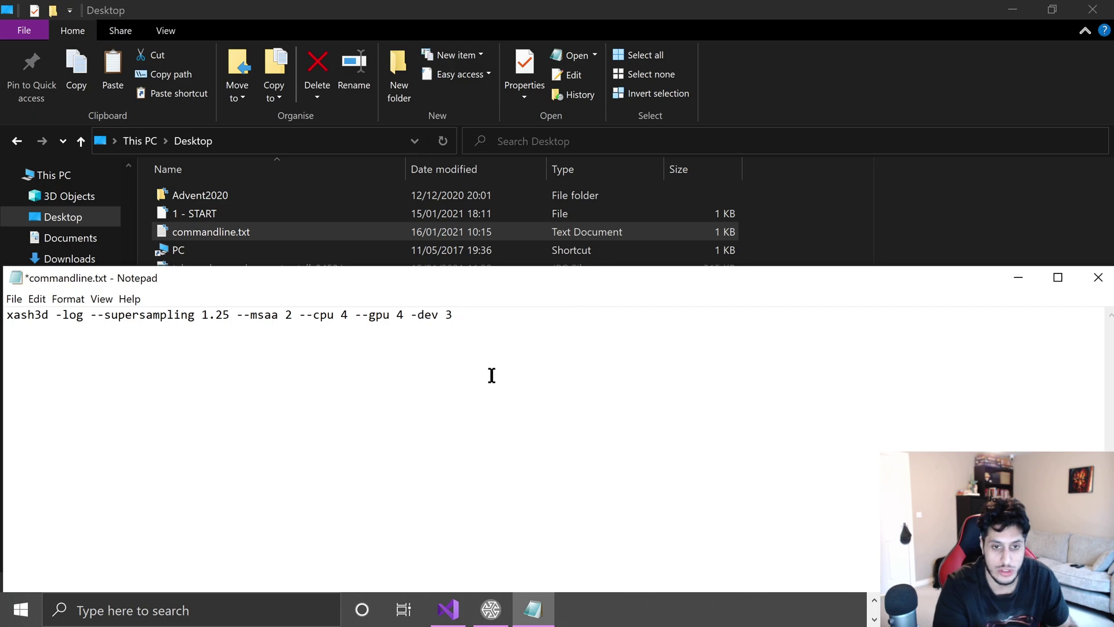
pyautogui.hotkey('ctrl', 'z')
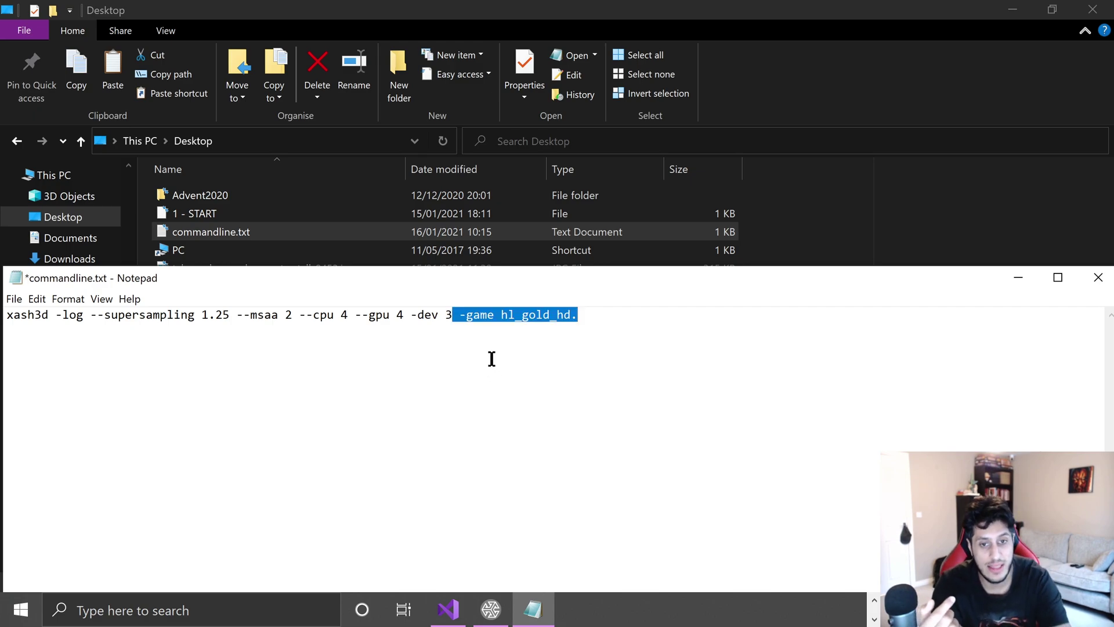
# Delete the restored full stop so the line ends in "-game hl_gold_hd", save the file and close Notepad
pyautogui.press('End')
pyautogui.press('BackSpace')
pyautogui.hotkey('ctrl', 's')
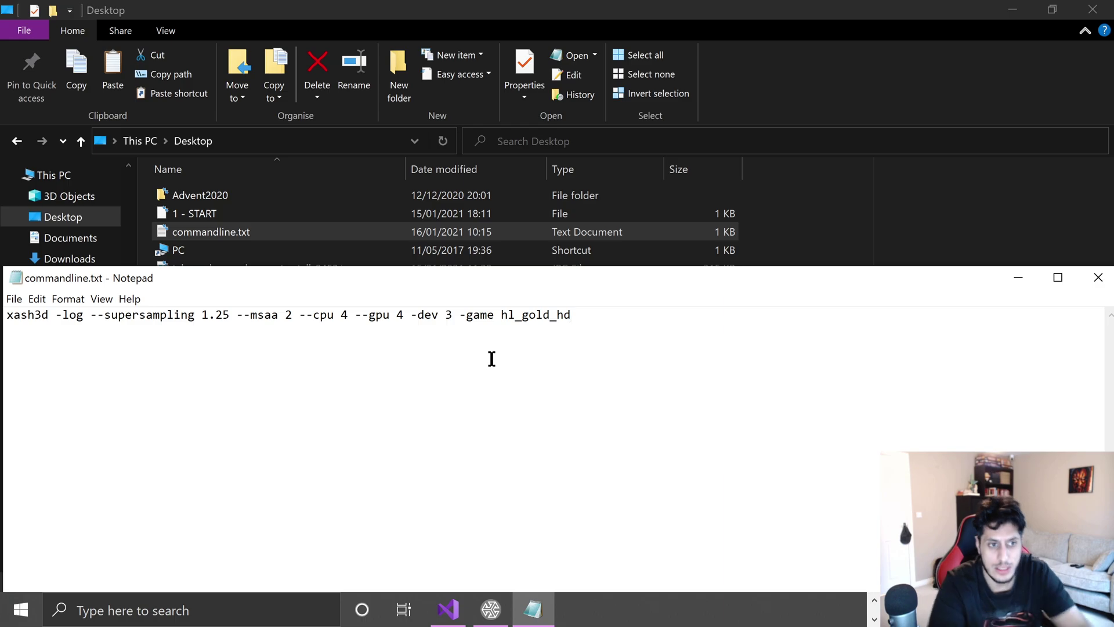
pyautogui.click(1098, 277)
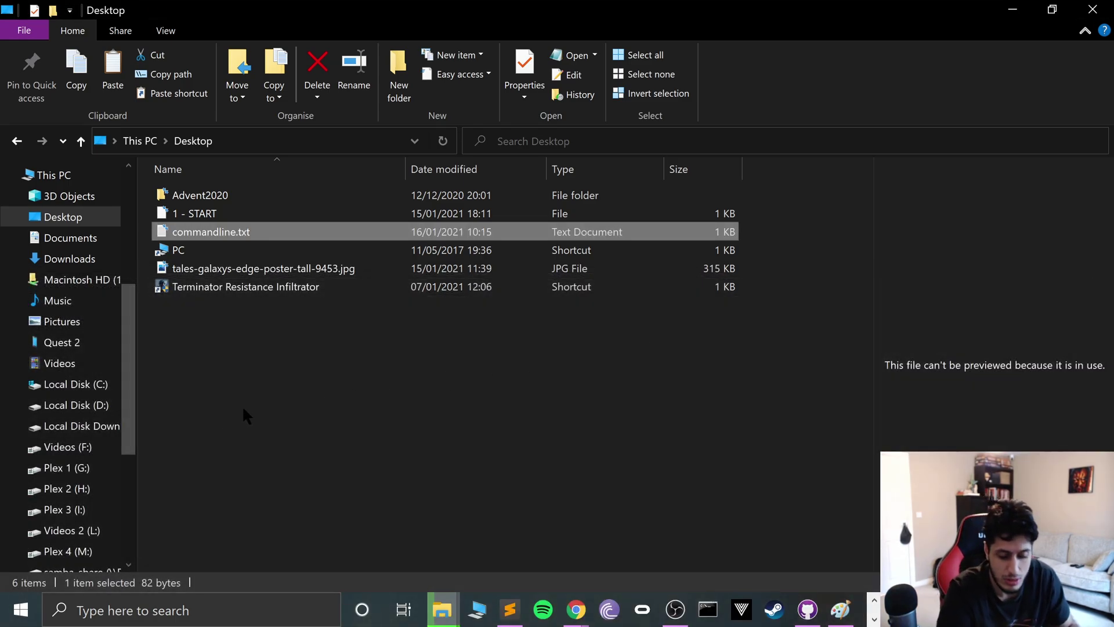
# Try to copy the edited commandline.txt from the Desktop into the Quest 2's xash folder, replacing the existing file
pyautogui.hotkey('alt', 'Left')
pyautogui.hotkey('ctrl', 'v')
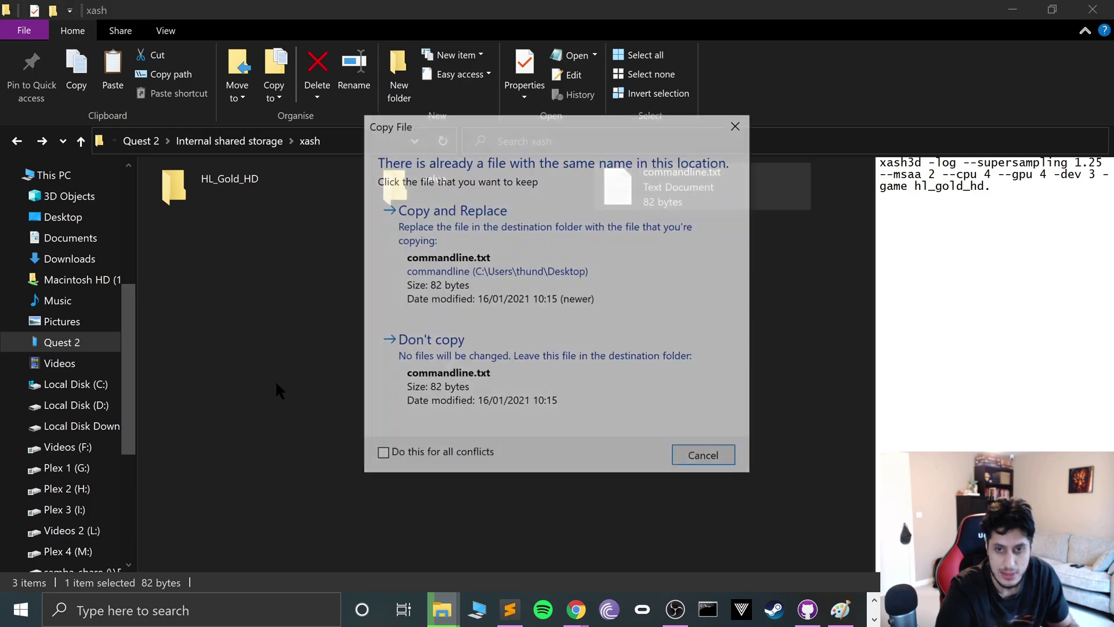
pyautogui.click(537, 266)
pyautogui.click(646, 269)
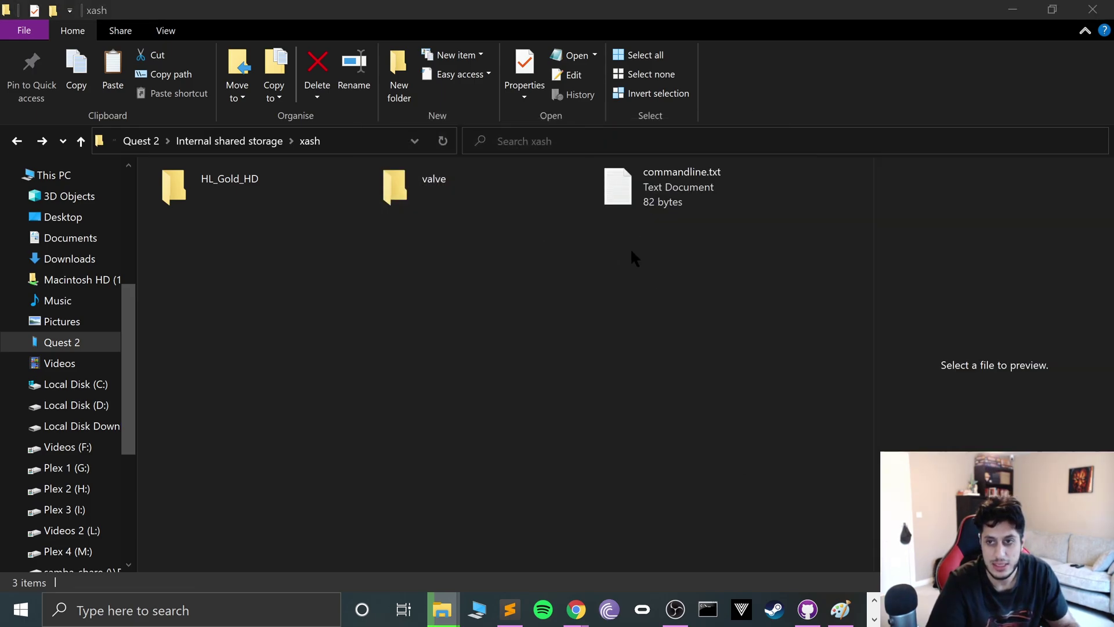
pyautogui.click(465, 207)
pyautogui.click(654, 193)
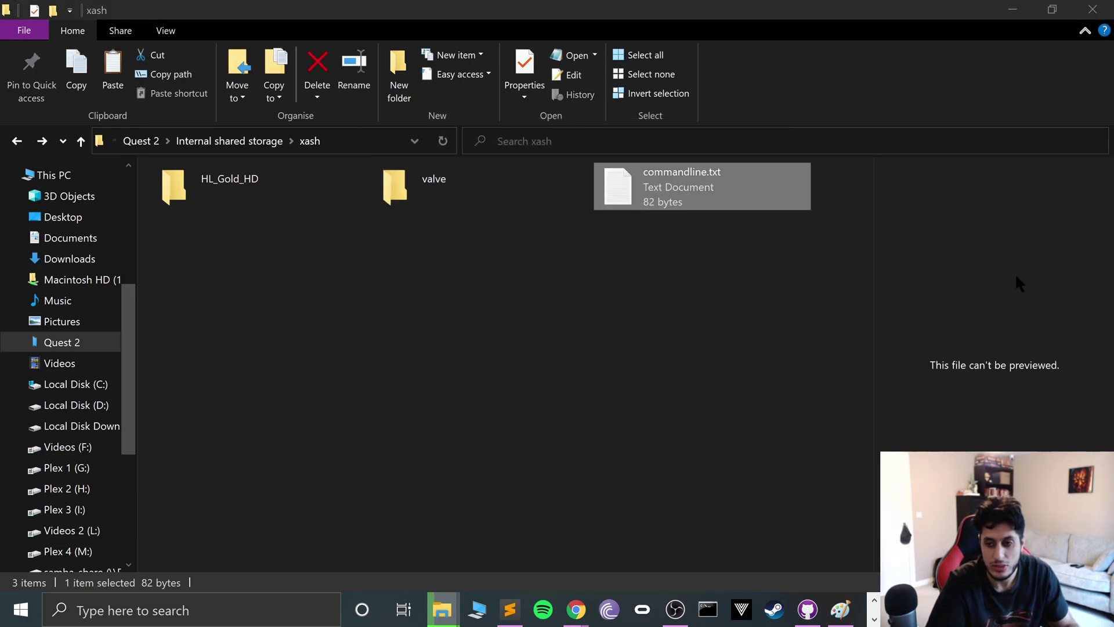
pyautogui.press('Left')
pyautogui.press('Right')
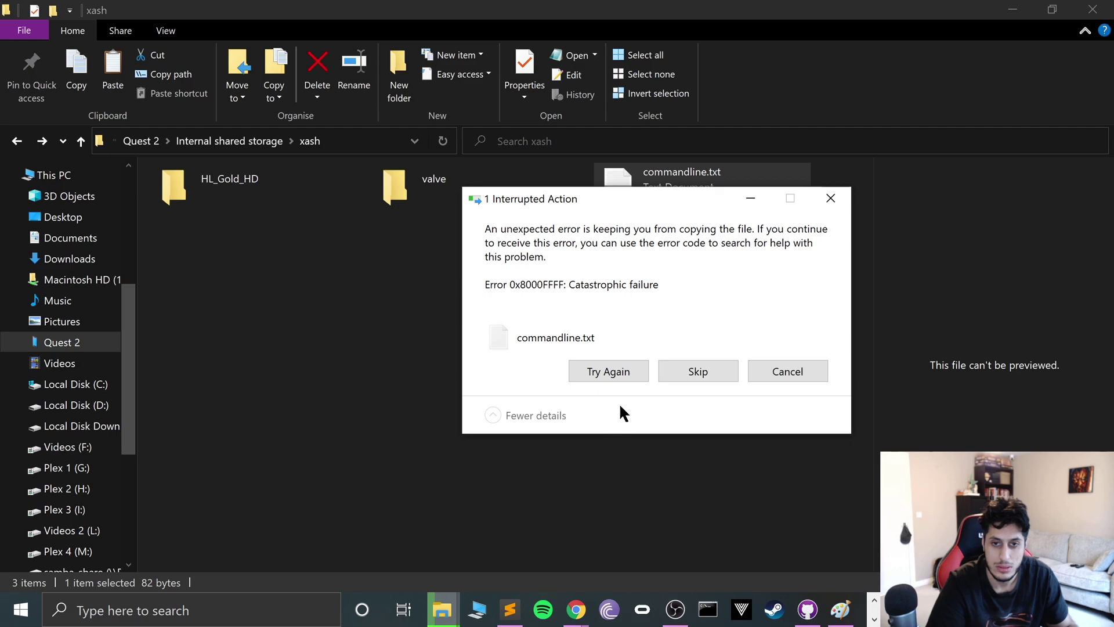
# Retry the interrupted copy of commandline.txt, and skip the file if it still cannot be copied
pyautogui.click(611, 371)
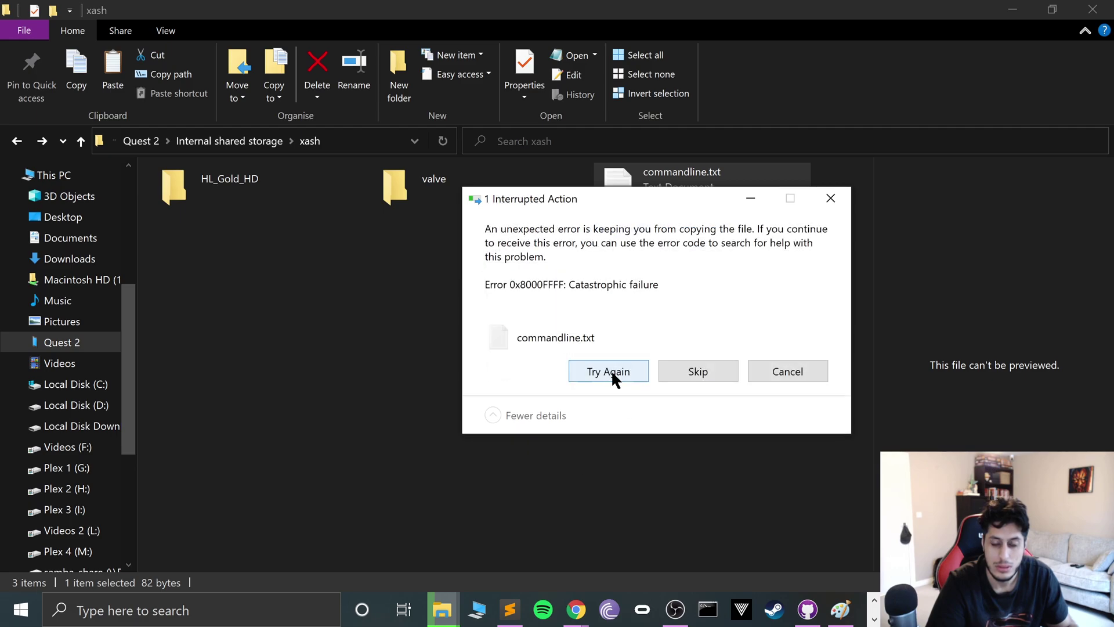
pyautogui.click(596, 373)
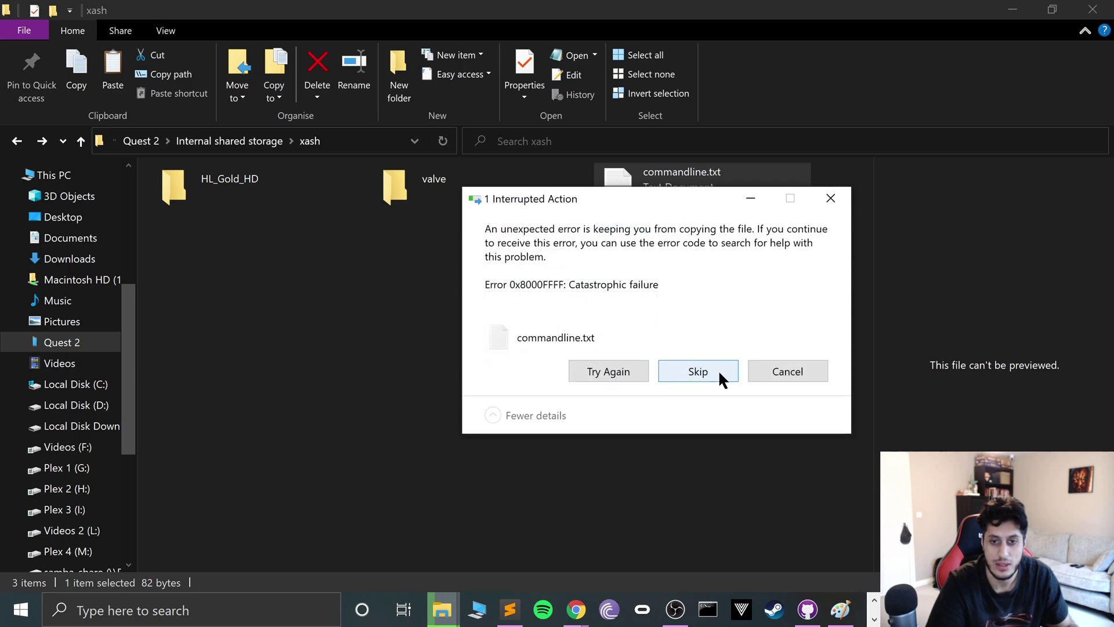
pyautogui.click(718, 370)
pyautogui.click(738, 299)
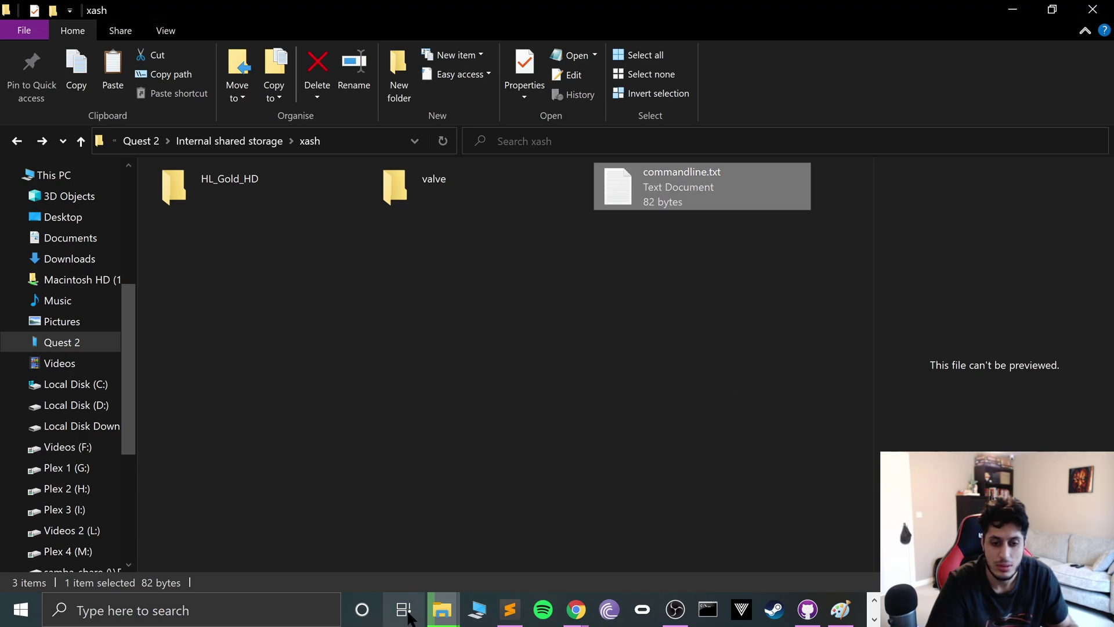
# Check the progress of the HL_Gold_HD copy and try to open commandline.txt in the xash folder, dismissing the error dialogs
pyautogui.moveTo(442, 609)
pyautogui.click(458, 549)
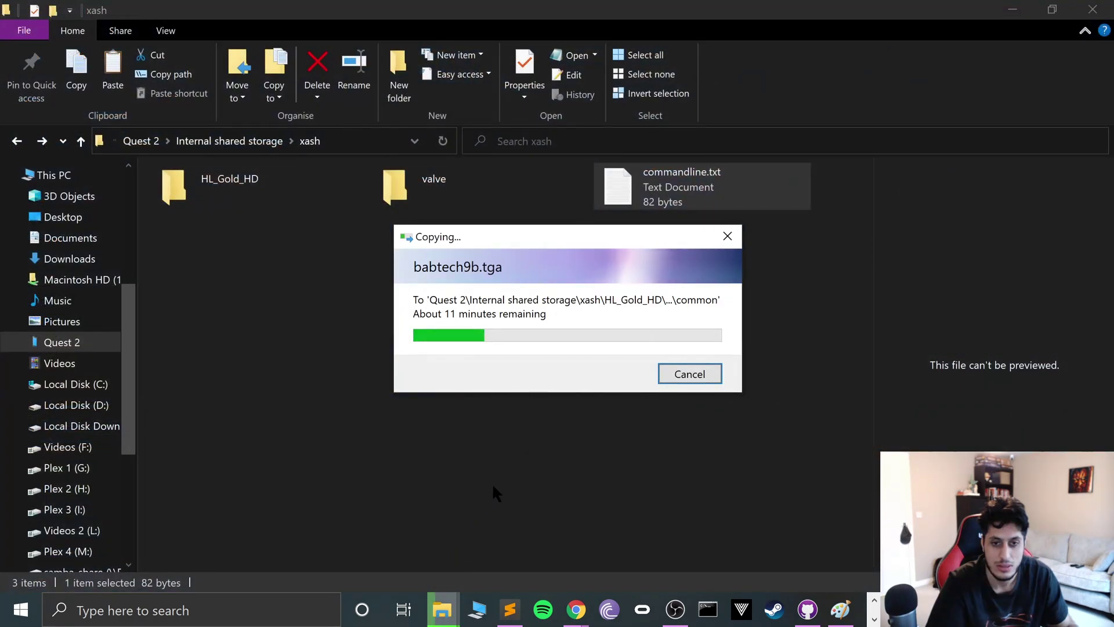
pyautogui.click(621, 402)
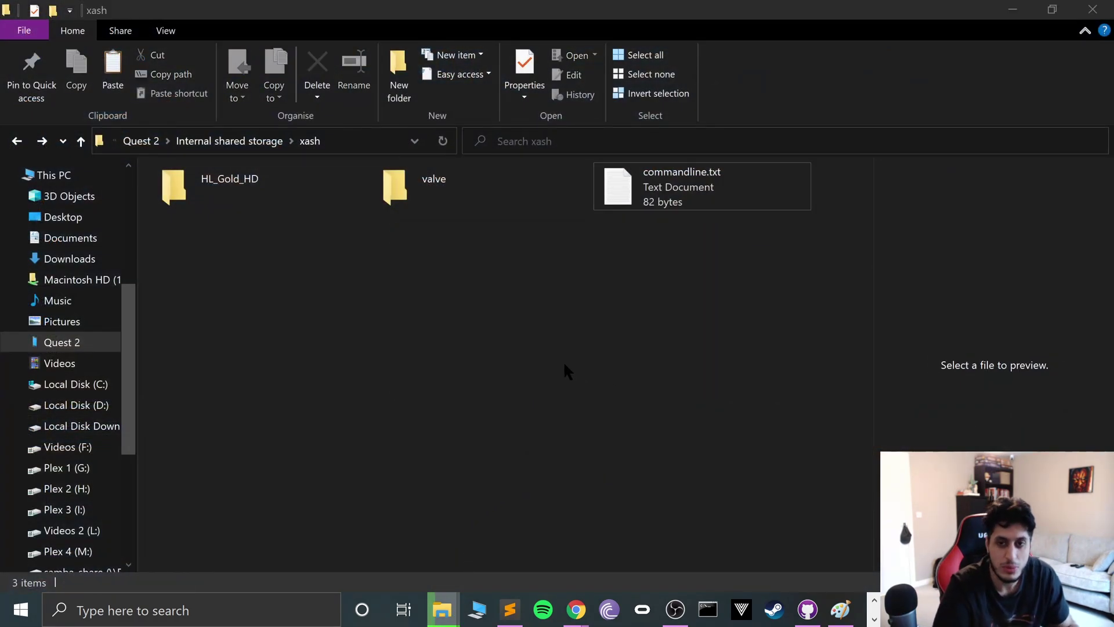
pyautogui.click(627, 198)
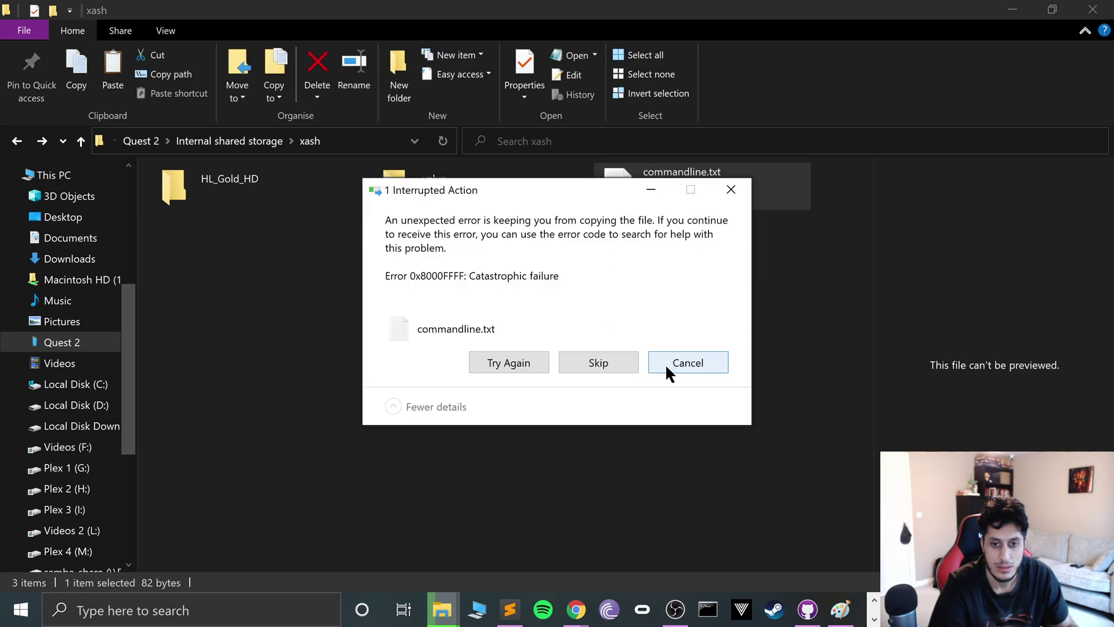
pyautogui.click(620, 363)
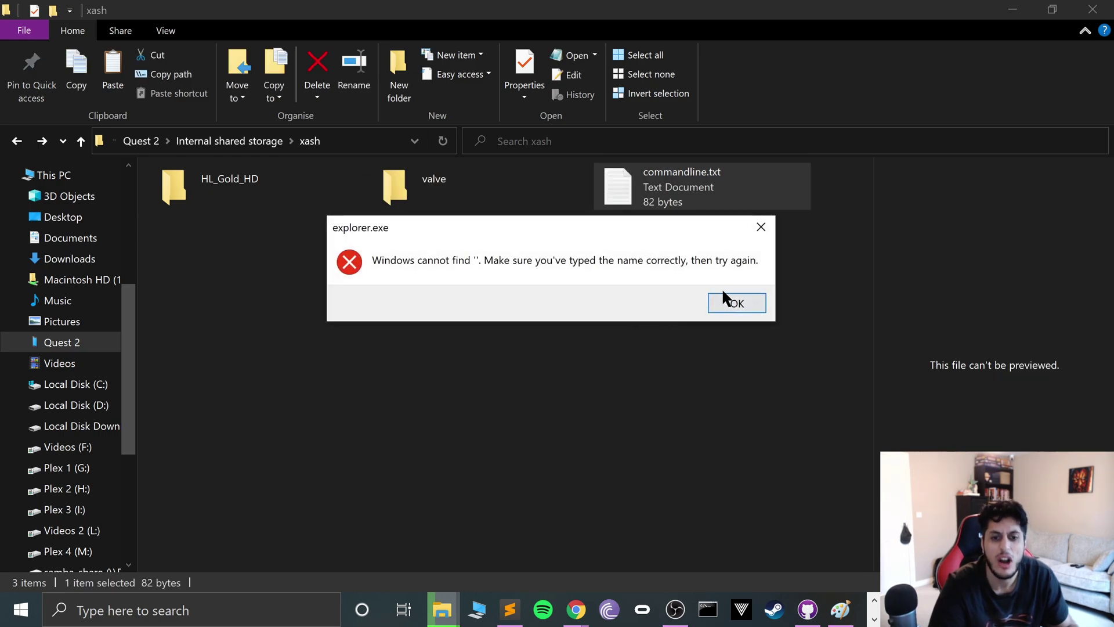
pyautogui.click(717, 304)
# Check the progress of the HL_Gold_HD copy again, look at the recording in OBS and minimise OBS
pyautogui.moveTo(445, 606)
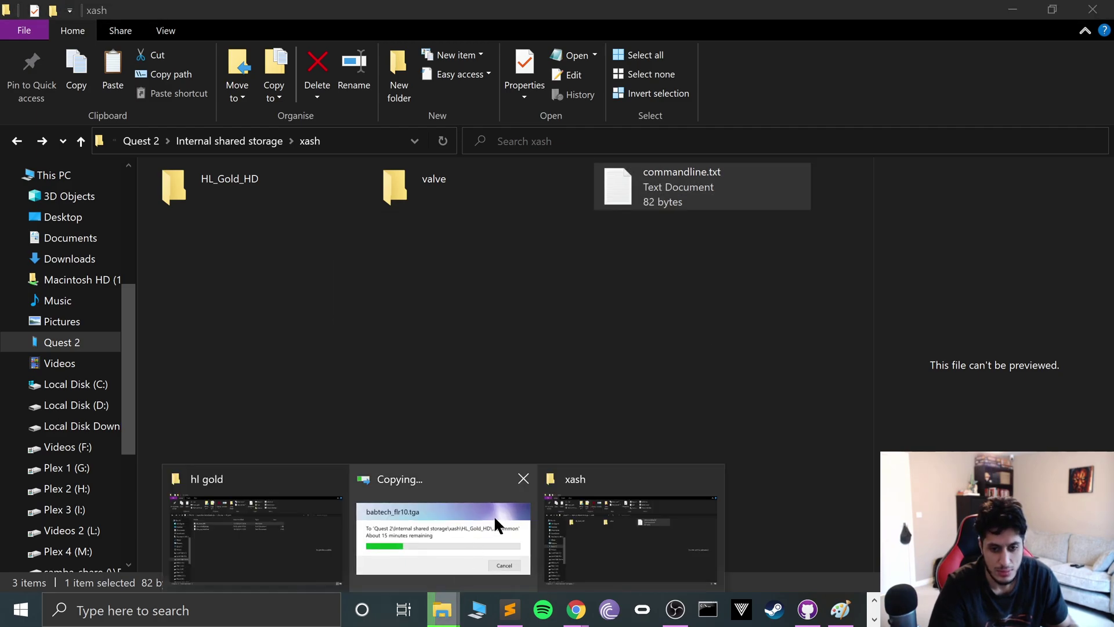
pyautogui.click(500, 513)
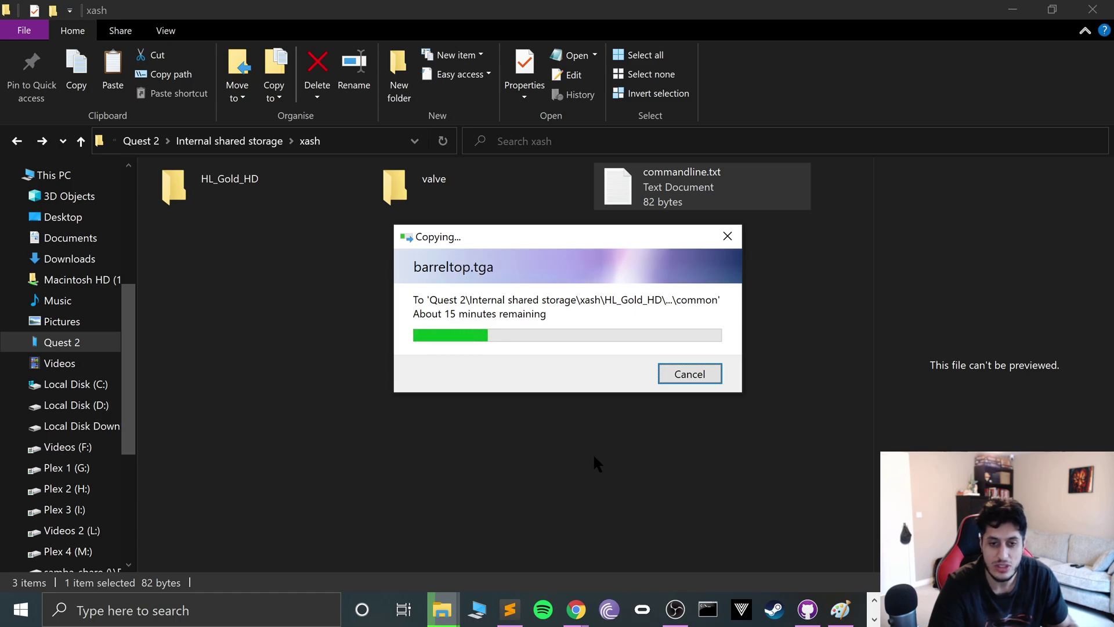
pyautogui.click(675, 609)
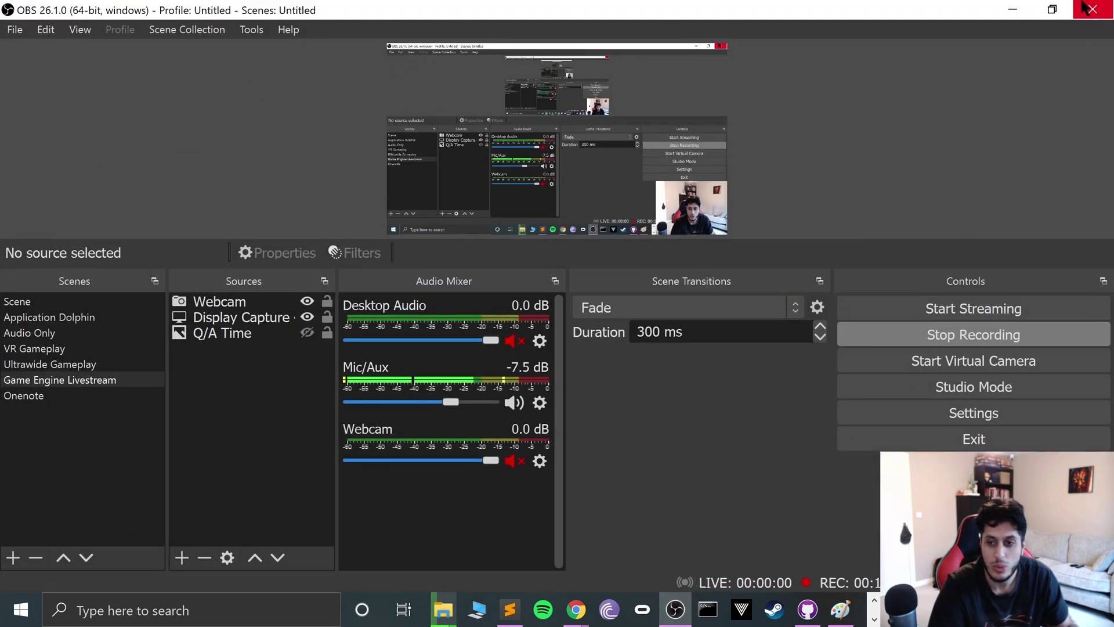
pyautogui.click(1024, 13)
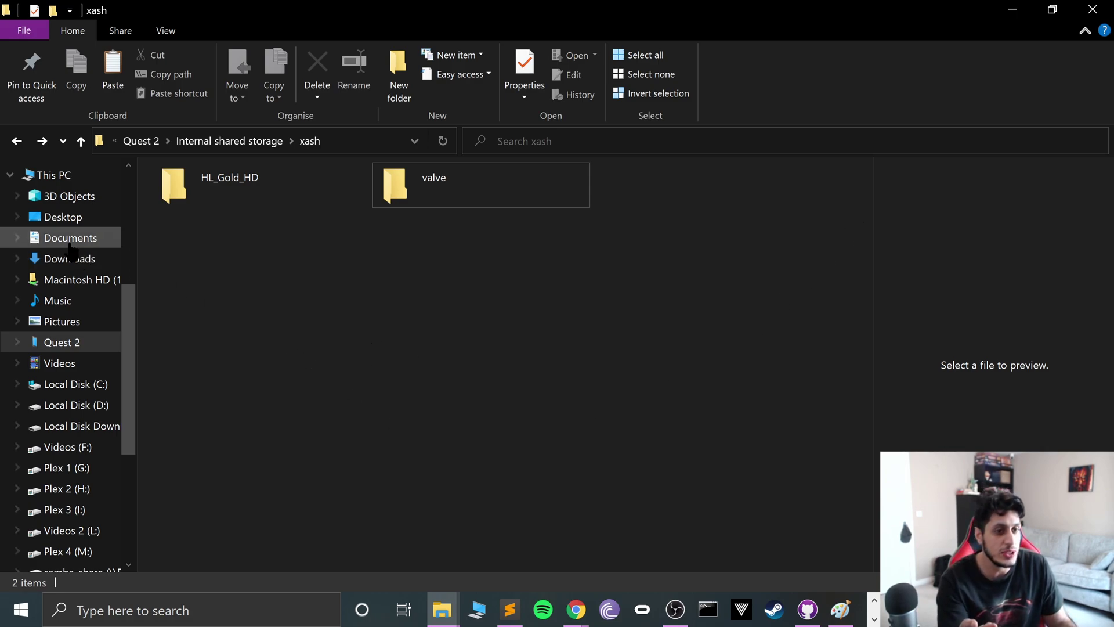
# Copy the corrected commandline.txt from the Desktop into the Quest 2's xash folder
pyautogui.click(65, 218)
pyautogui.click(209, 234)
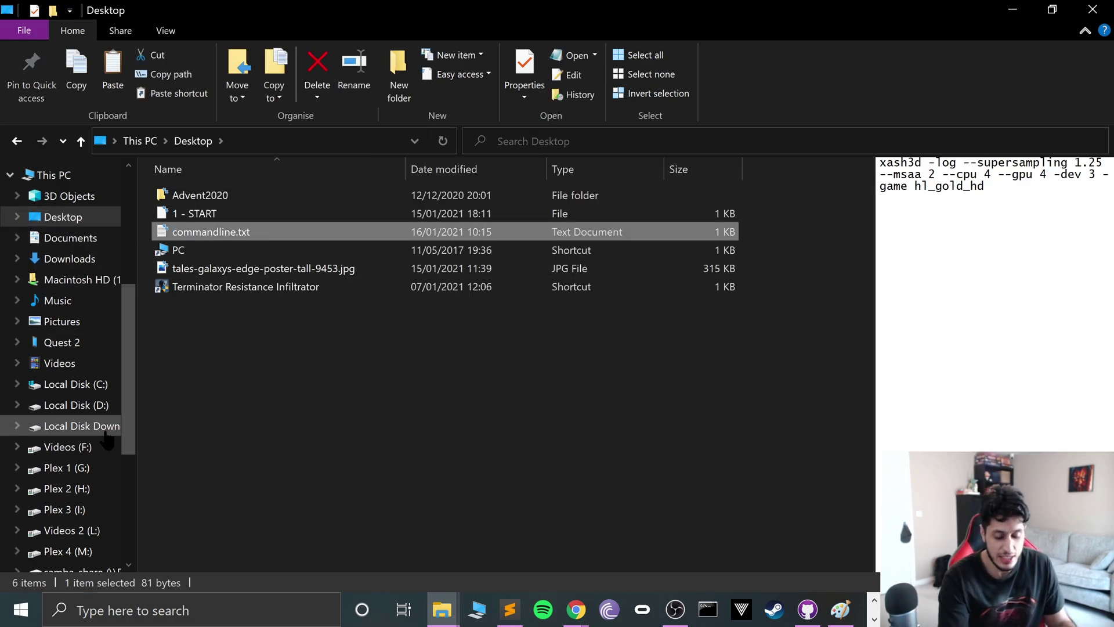
pyautogui.hotkey('alt', 'Left')
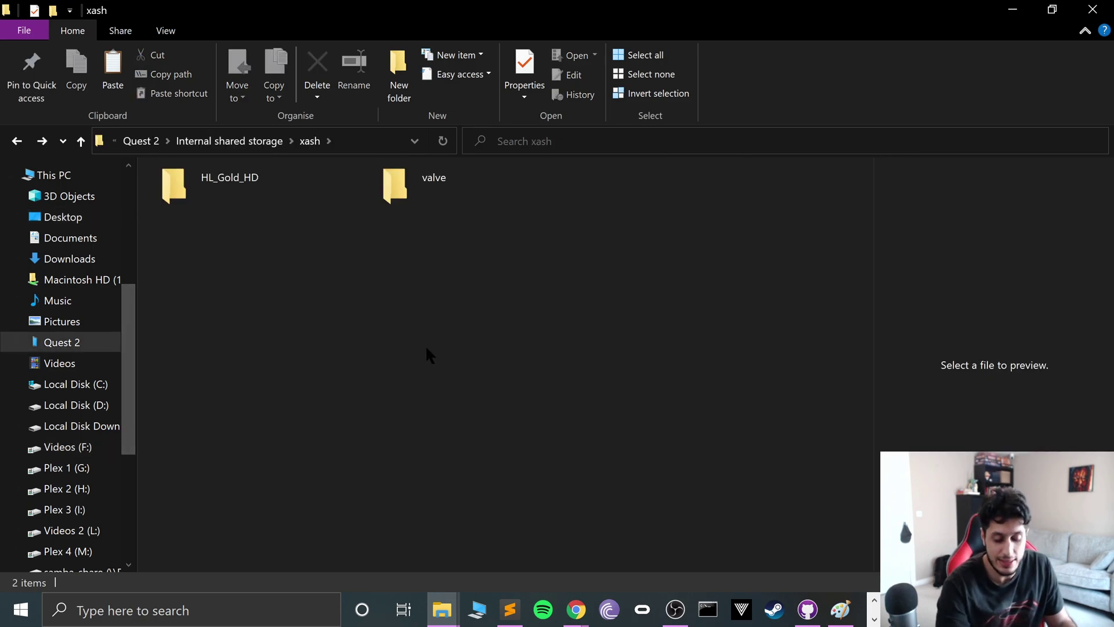
pyautogui.hotkey('ctrl', 'v')
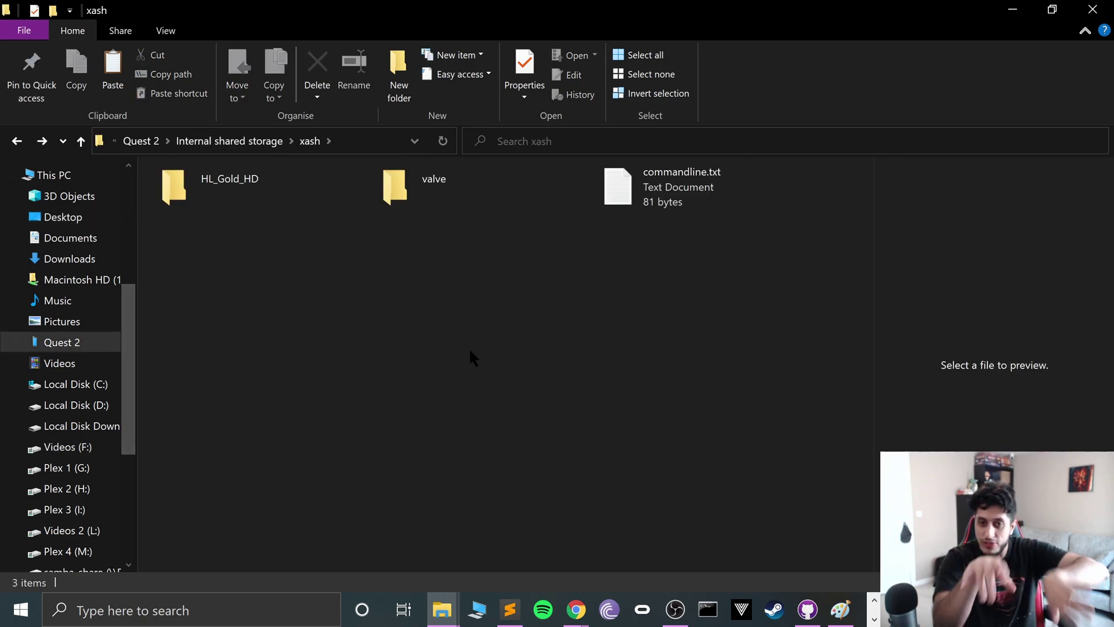
# Open the xash folder's commandline.txt in Notepad, check its launch options including "-game hl_gold_hd", and close it
pyautogui.doubleClick(704, 203)
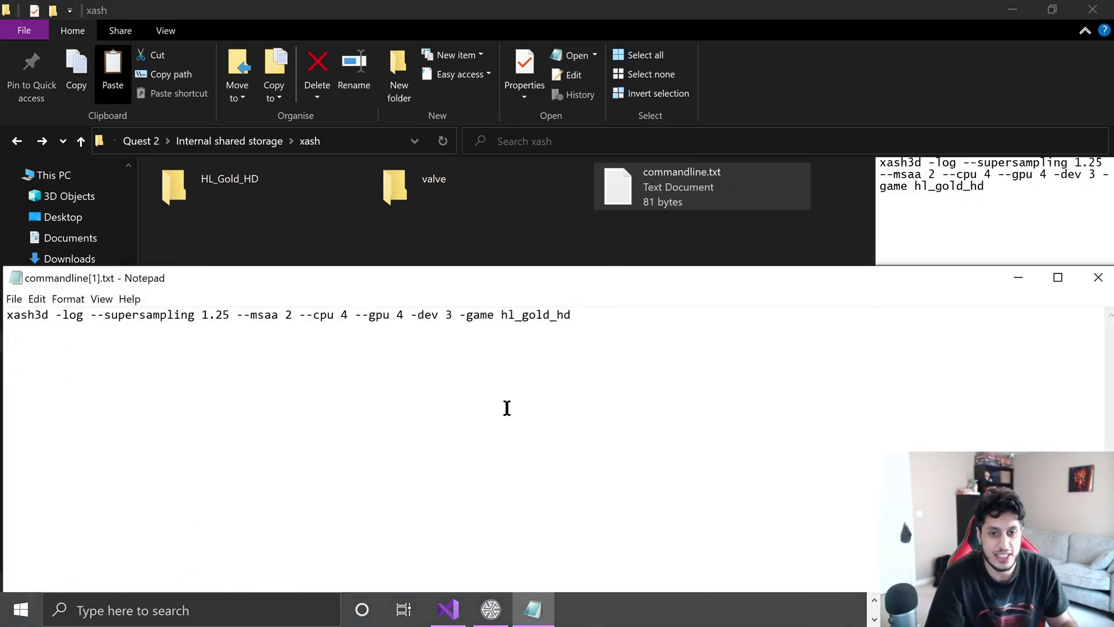
pyautogui.hotkey('ctrl', 'a')
pyautogui.click(403, 447)
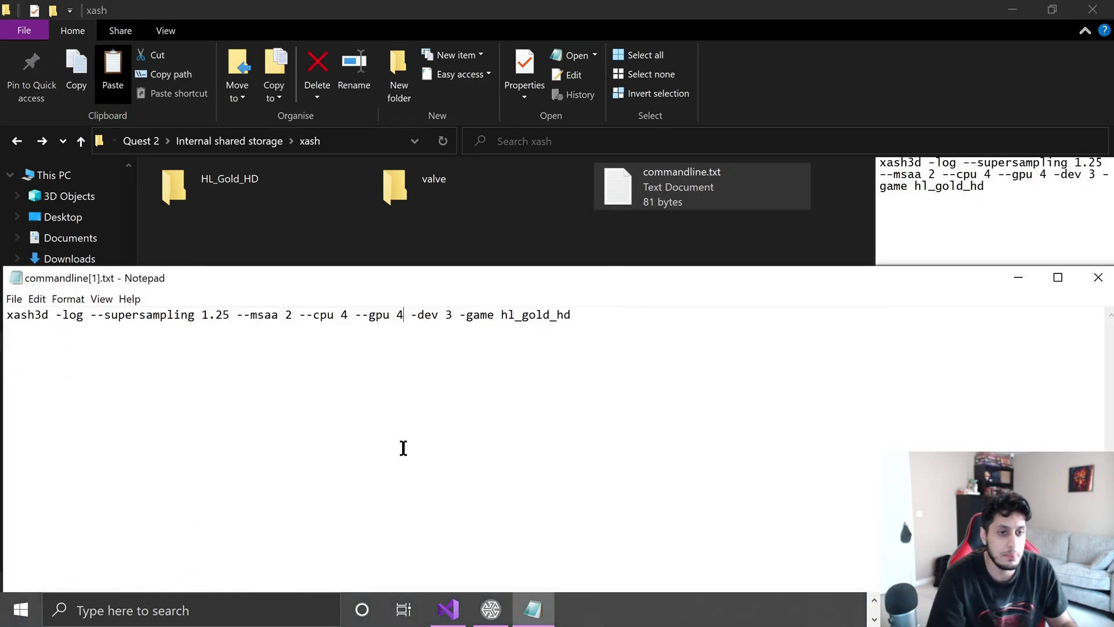
pyautogui.moveTo(591, 334); pyautogui.dragTo(454, 314)
pyautogui.click(473, 345)
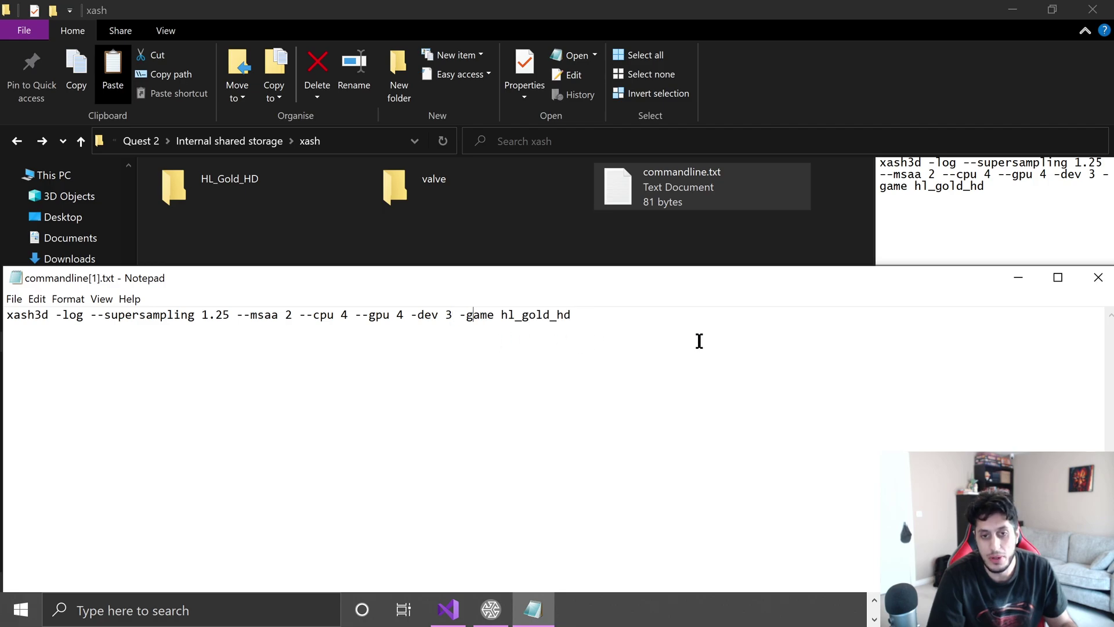
pyautogui.click(1097, 278)
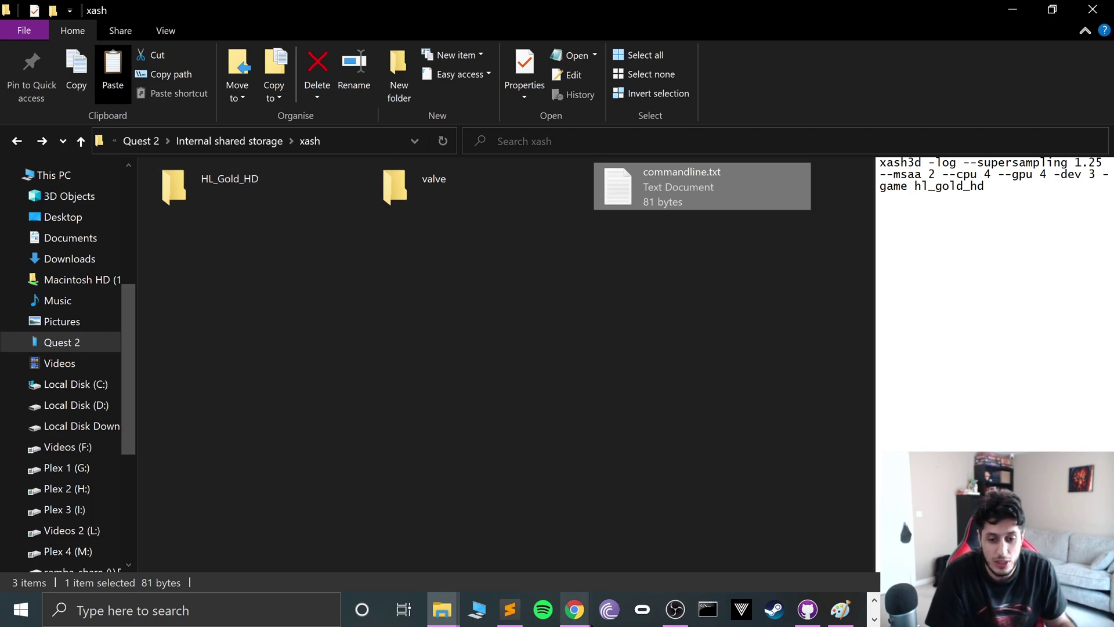
# Switch to Chrome and review the commandline.txt instructions in the Reddit HD Texture Pack post, including the note on "-game hl_gold_hd"
pyautogui.moveTo(574, 609)
pyautogui.click(605, 534)
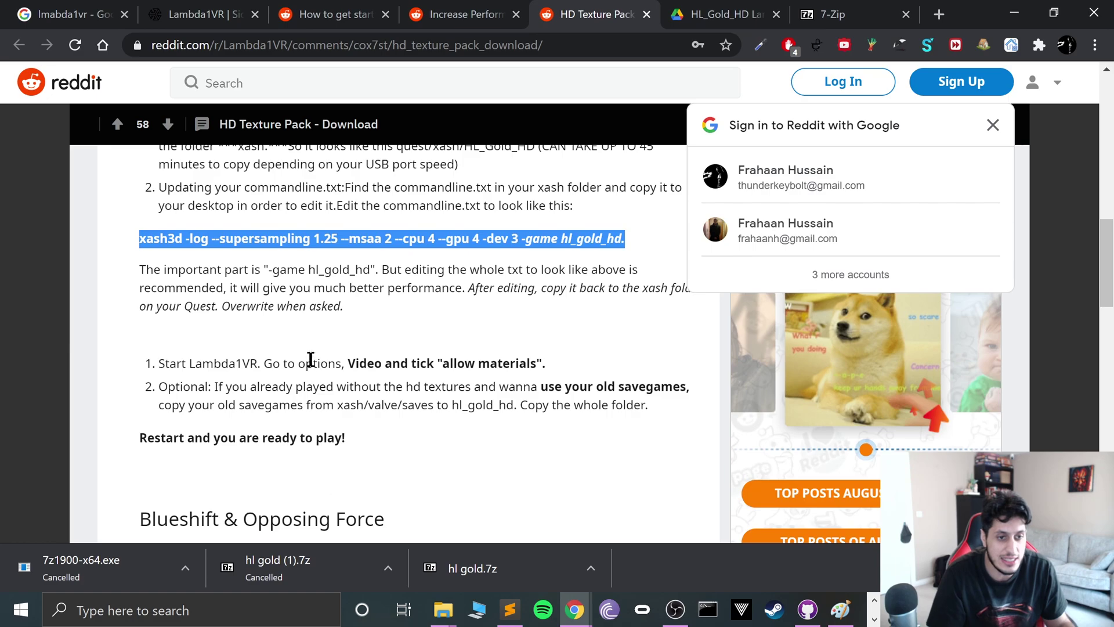
pyautogui.scroll(4, 274, 342)
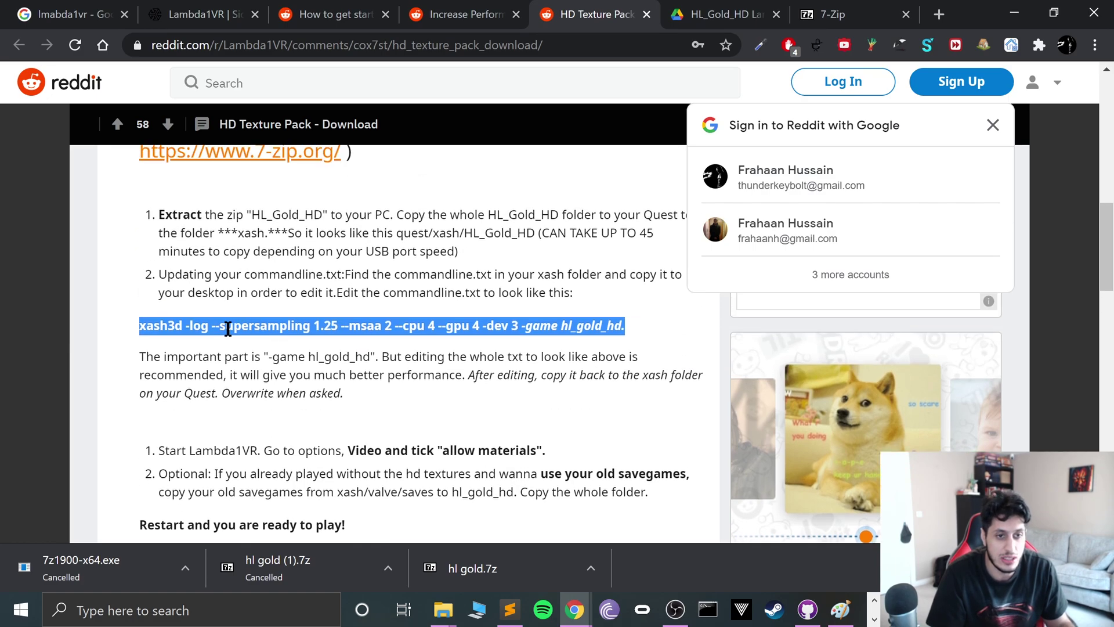
pyautogui.scroll(-4, 222, 330)
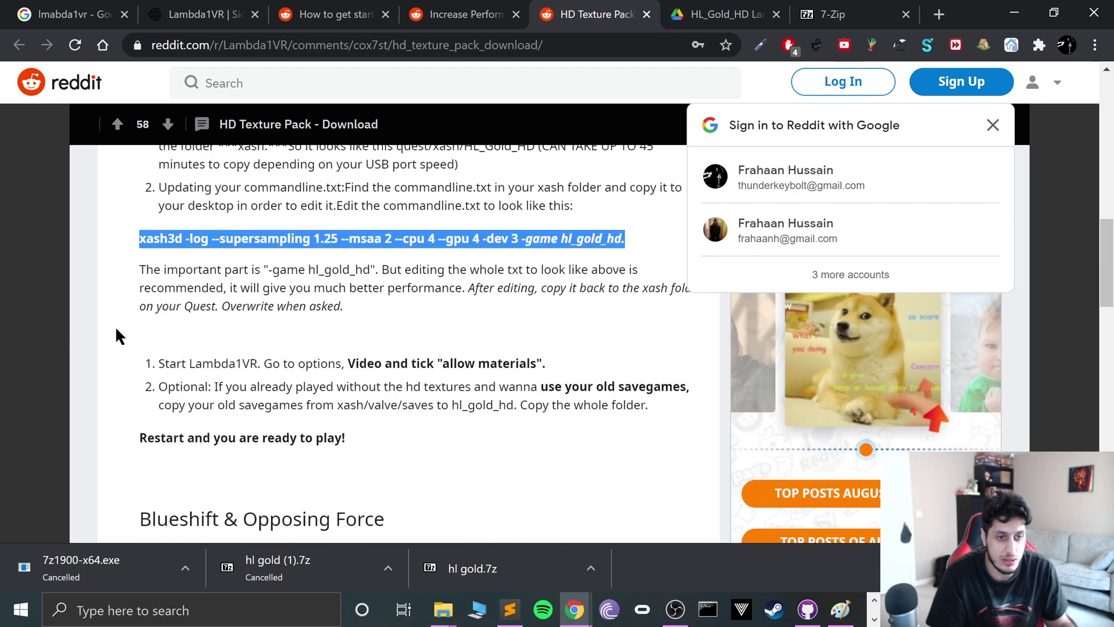
pyautogui.click(154, 279)
pyautogui.moveTo(140, 270); pyautogui.dragTo(350, 273)
pyautogui.click(295, 273)
pyautogui.click(351, 271)
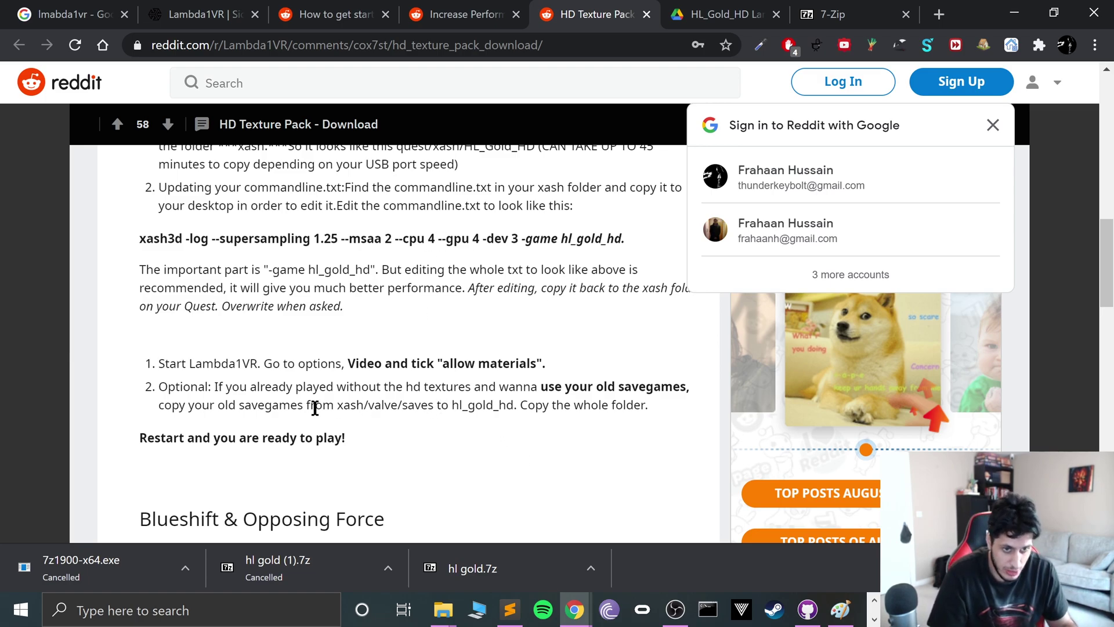
# Read the post's instructions on allowing materials in Lambda1VR's video options and copying old savegames to hl_gold_hd
pyautogui.moveTo(211, 363); pyautogui.dragTo(394, 361)
pyautogui.click(394, 360)
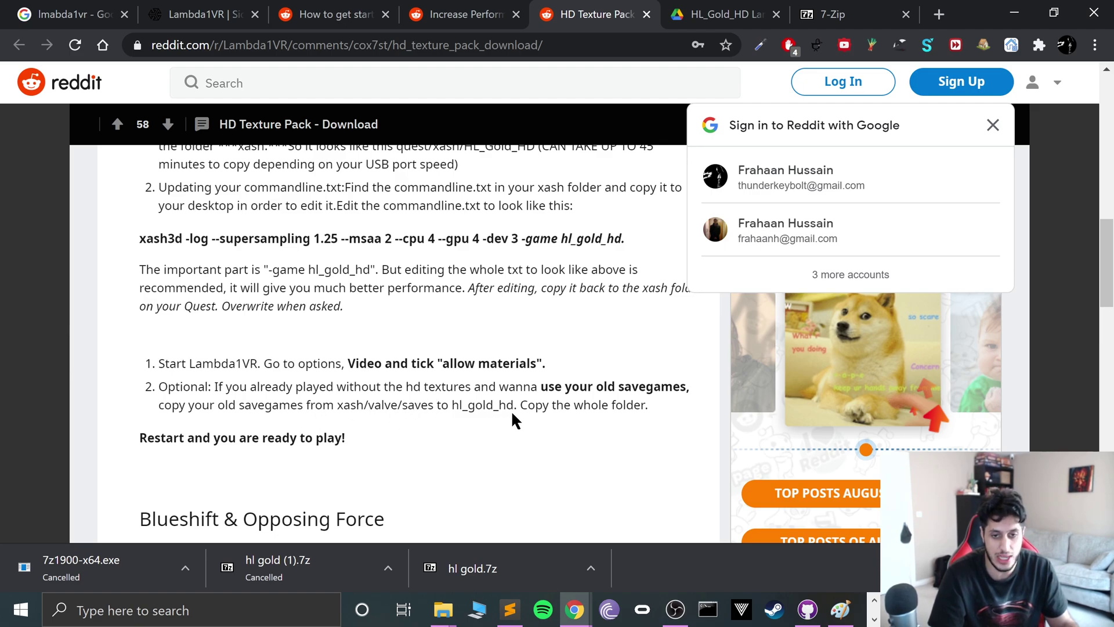
pyautogui.moveTo(604, 425); pyautogui.dragTo(526, 329)
pyautogui.click(522, 328)
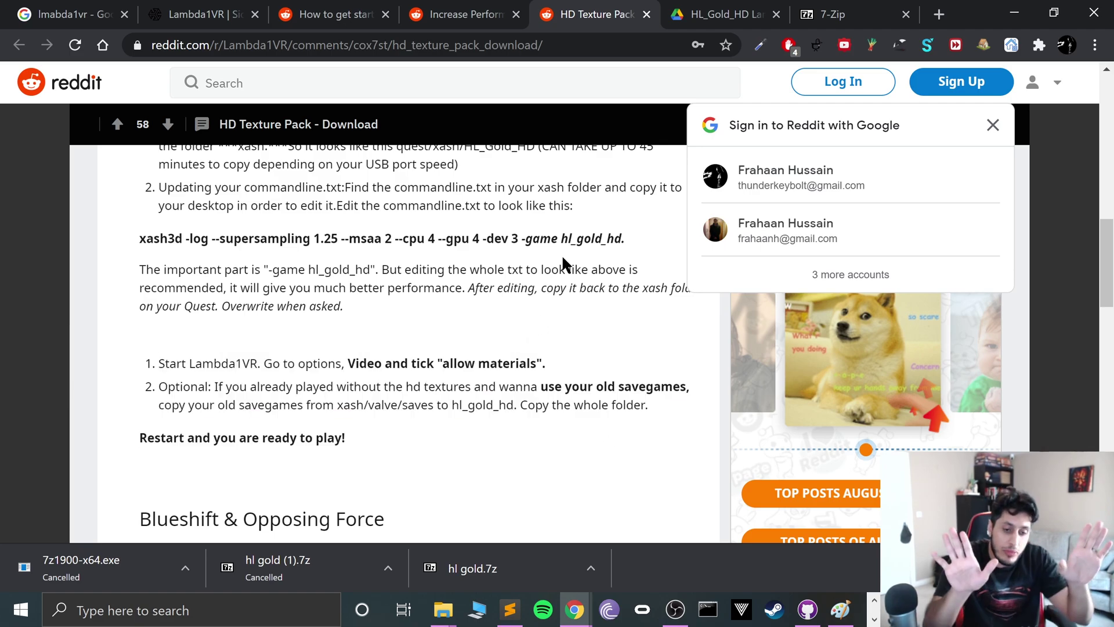
# Minimise Chrome and exit SideQuest, confirming that it should close
pyautogui.click(1015, 12)
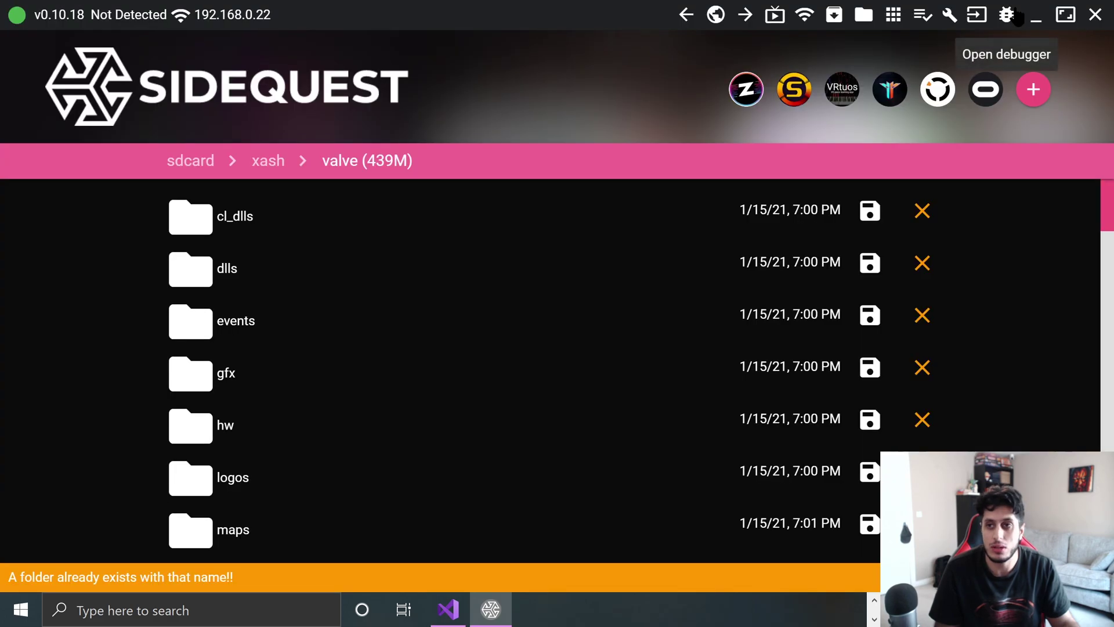
pyautogui.click(1094, 15)
pyautogui.click(802, 439)
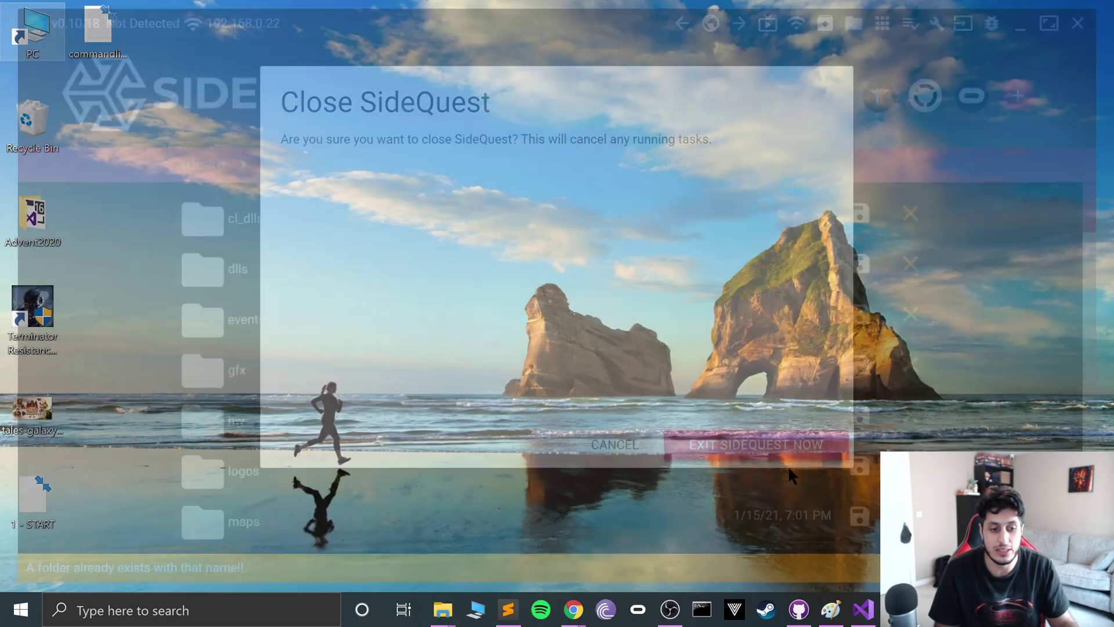
# Launch Microsoft Edge and go to oculus.com/casting
pyautogui.click(21, 609)
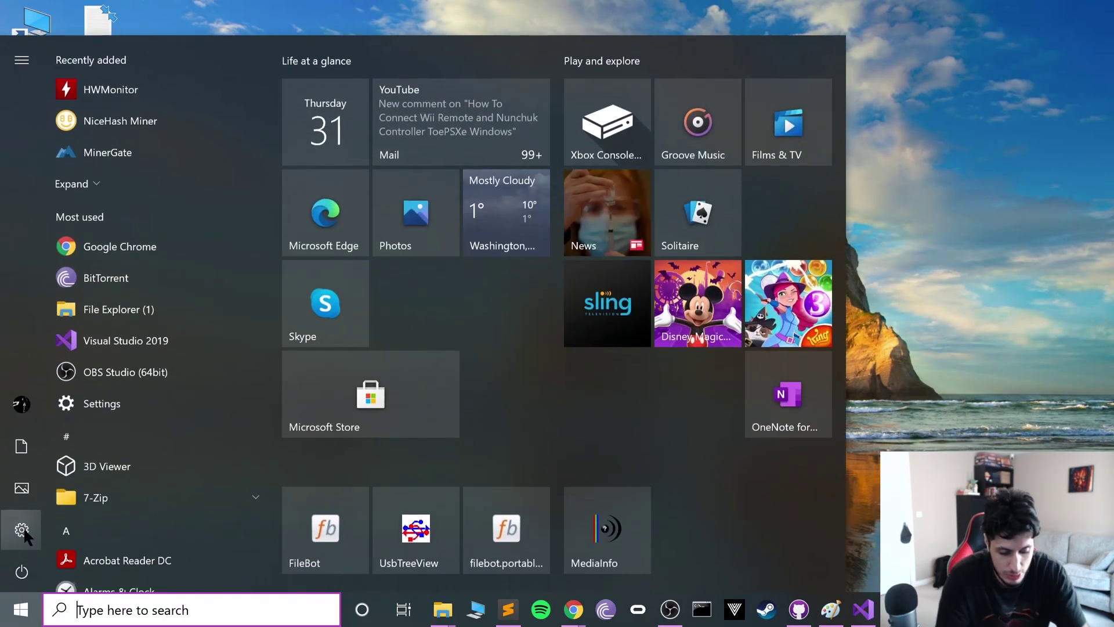
pyautogui.write('edge')
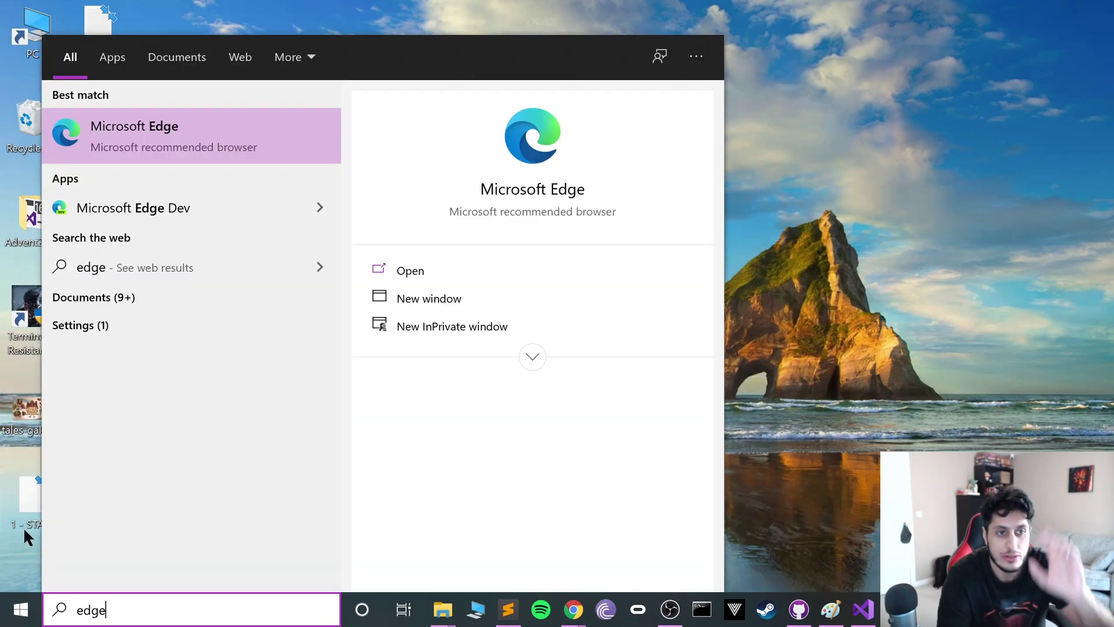
pyautogui.press('Escape')
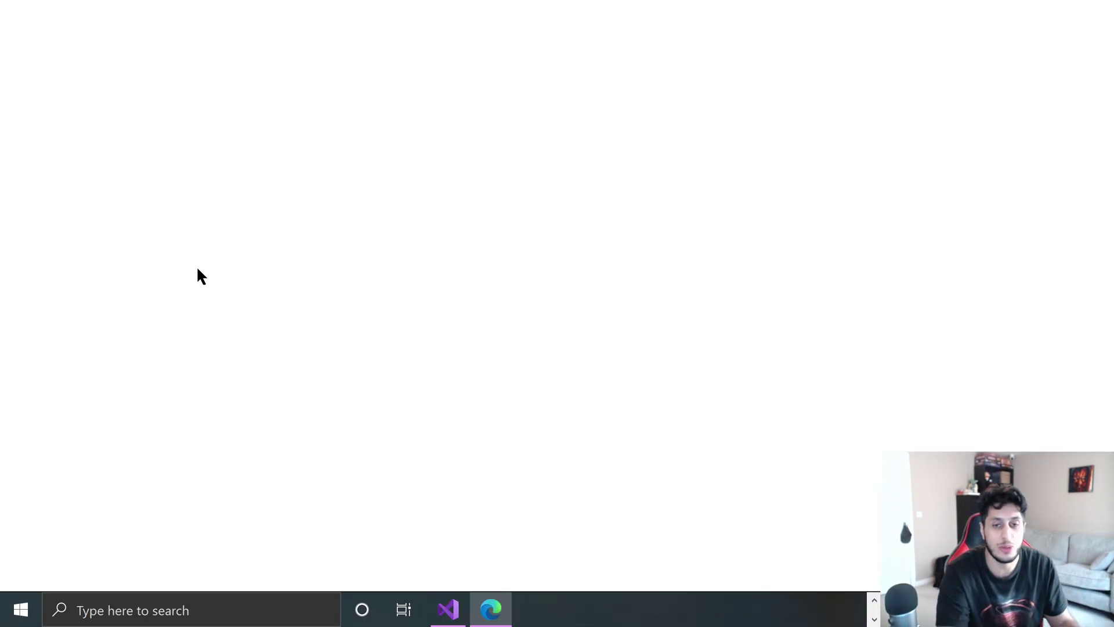
pyautogui.write('oculus.com/casting')
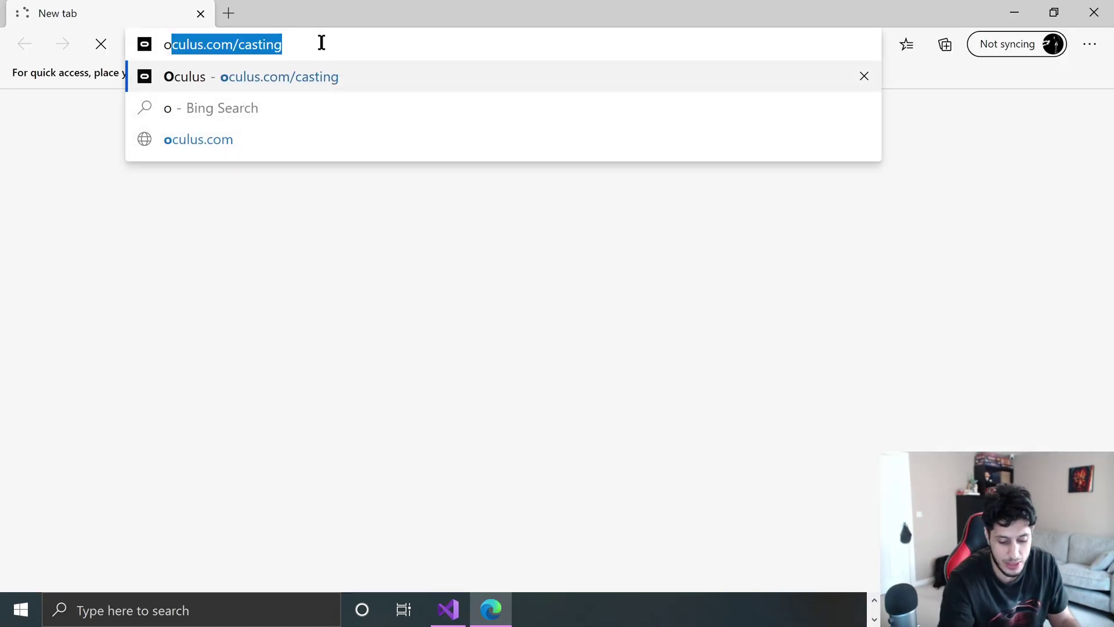
pyautogui.press('Return')
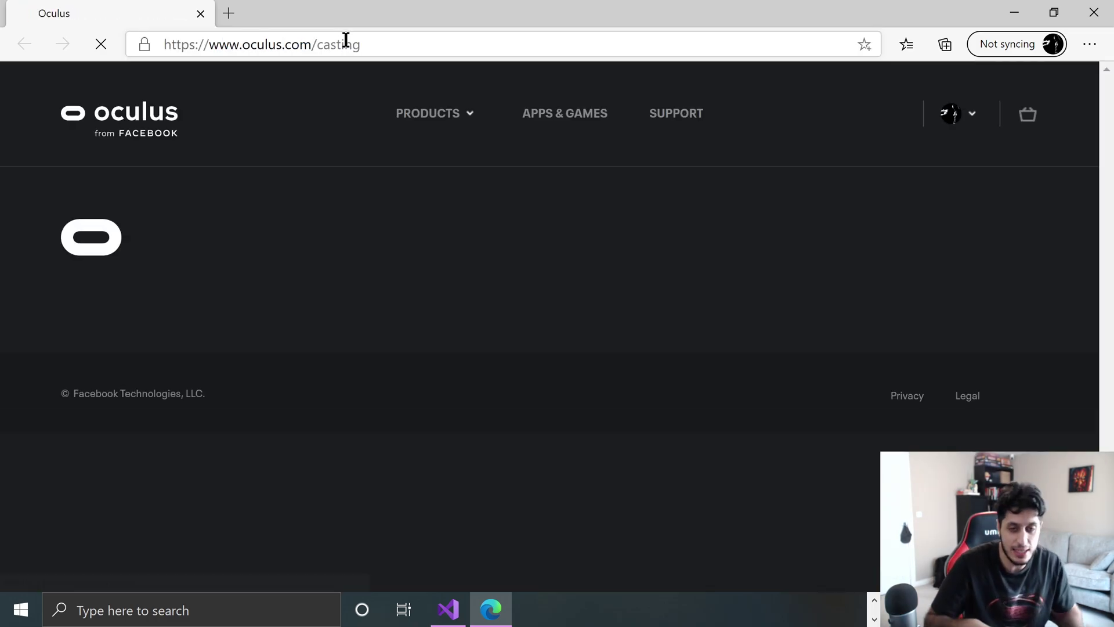